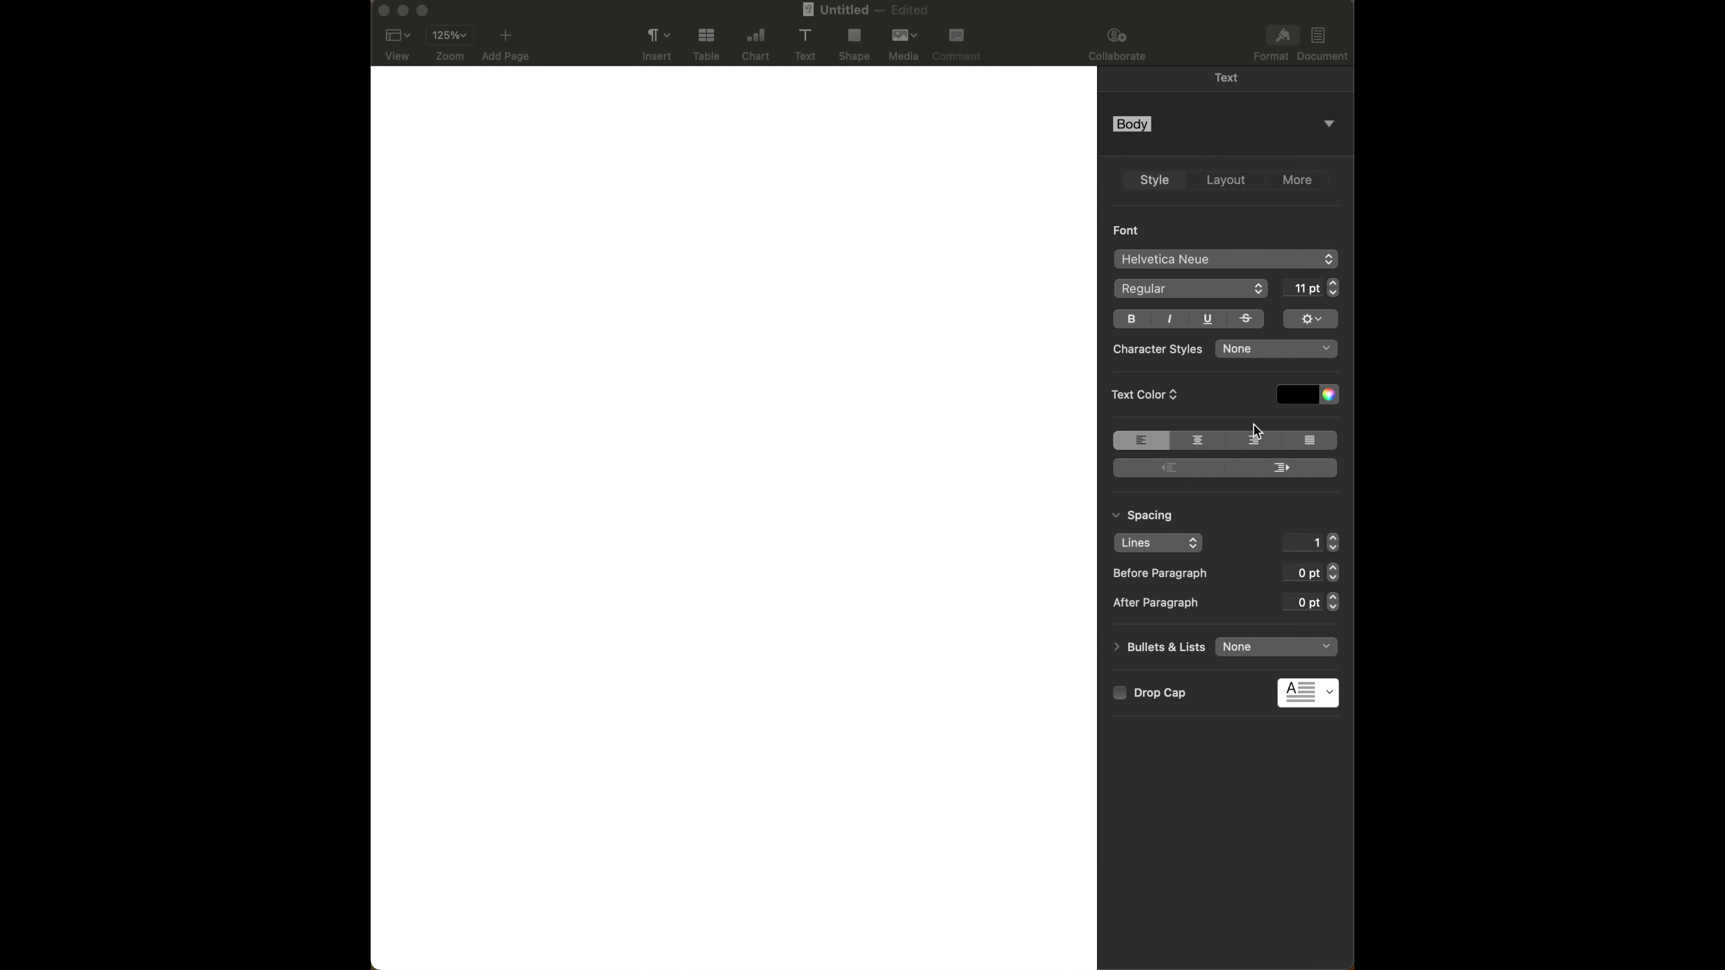
# Set the body text to Courier at 12 pt.
pyautogui.click(1169, 258)
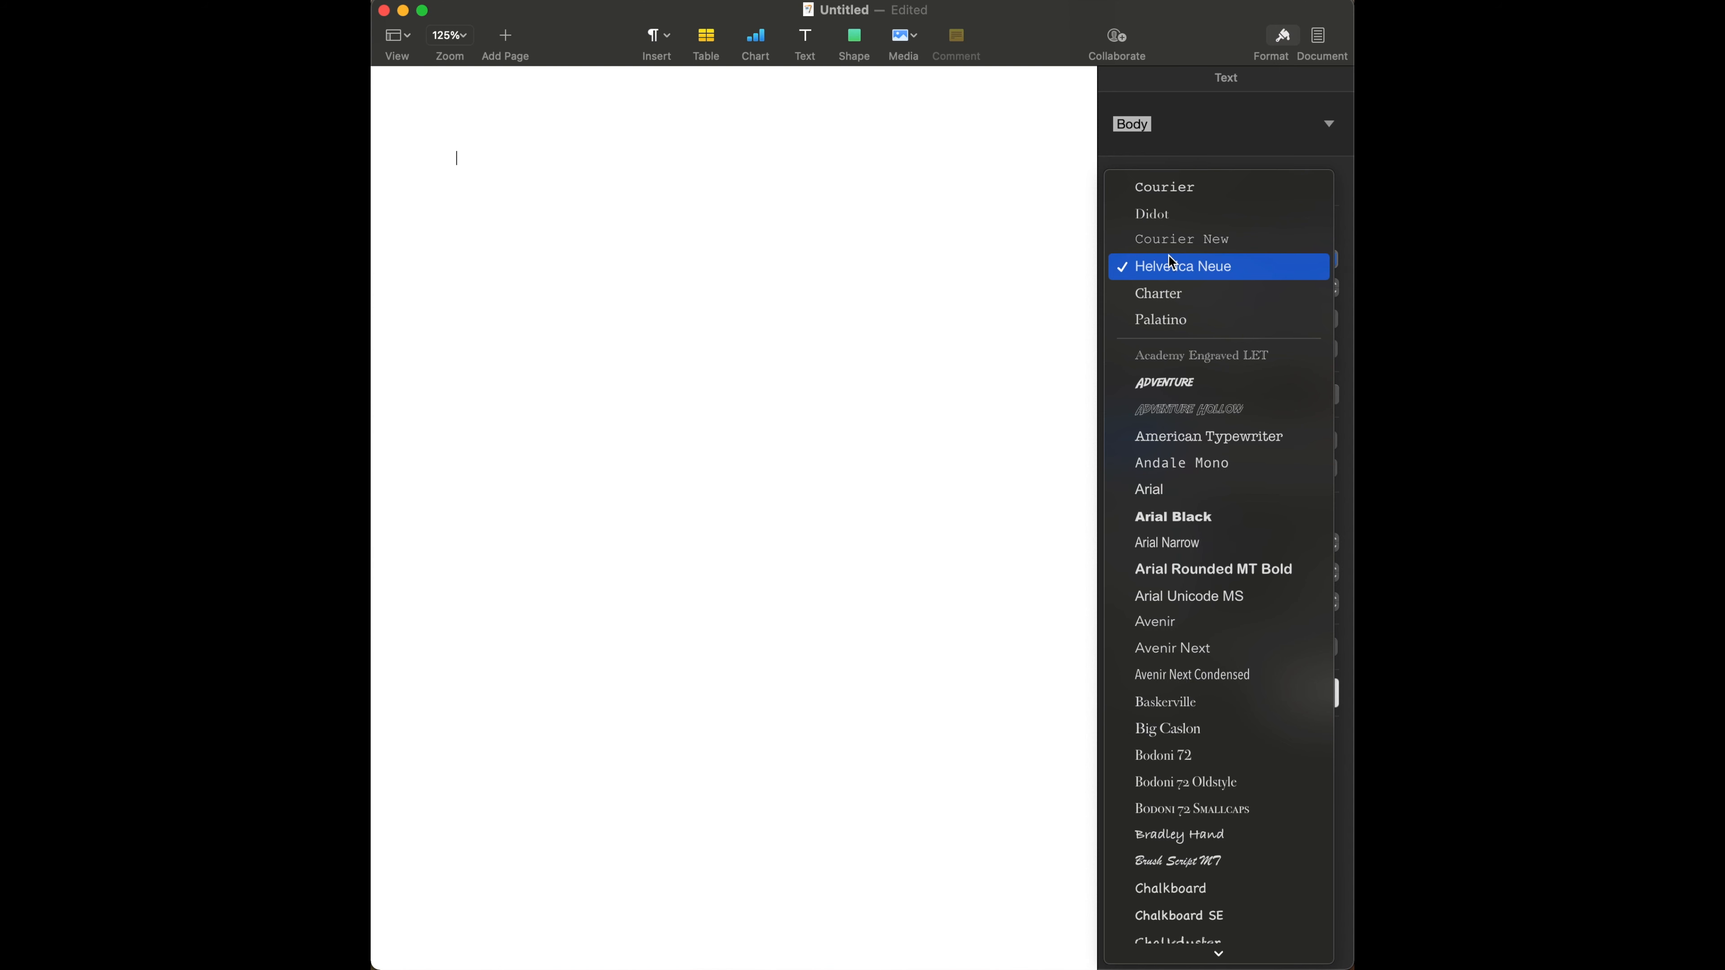
pyautogui.click(1187, 197)
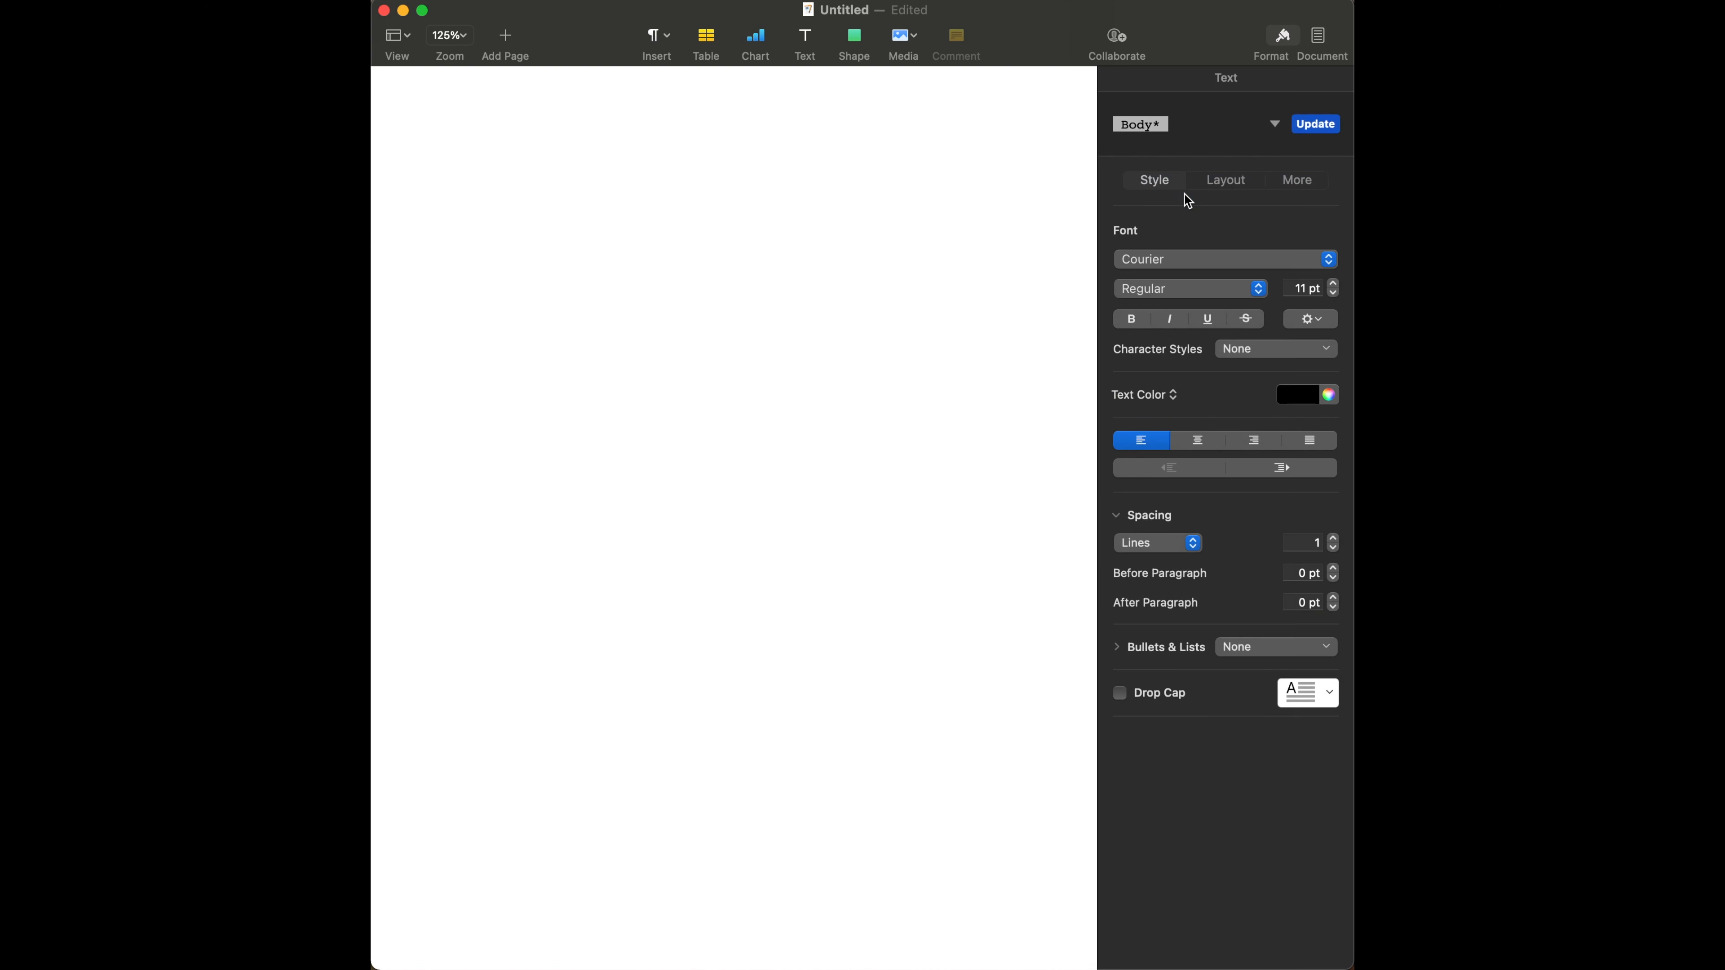
pyautogui.click(1332, 284)
# Increase the document's left margin to 1.5 in.
pyautogui.click(1322, 41)
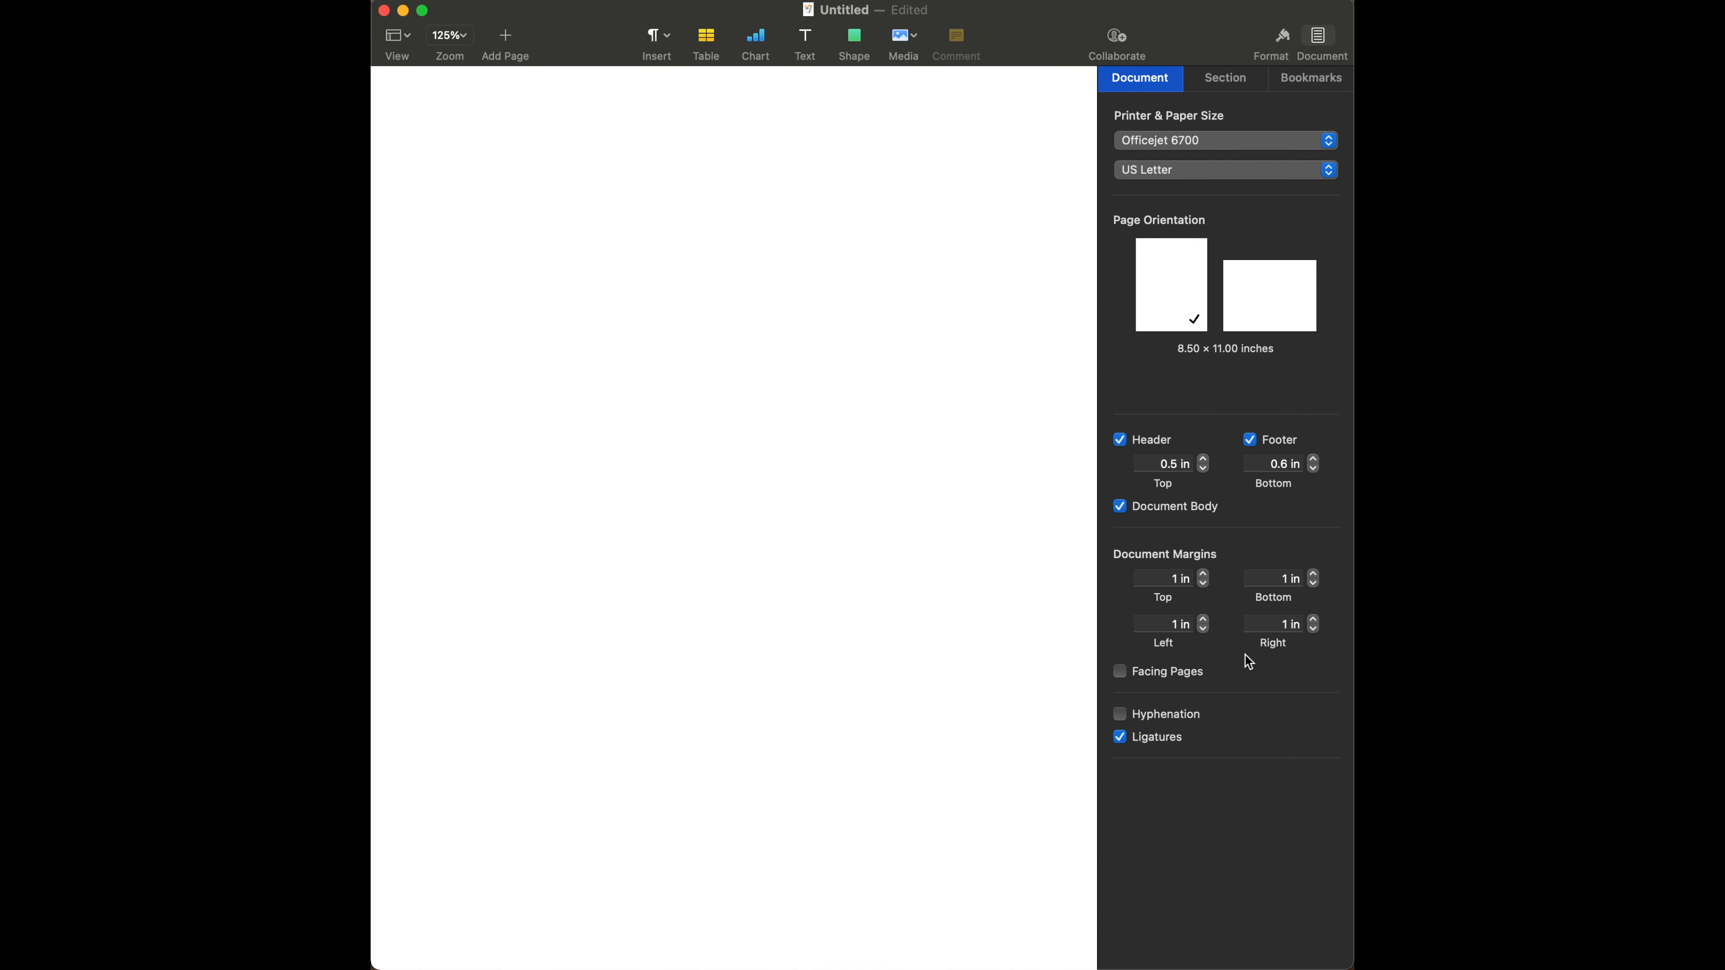
pyautogui.click(1203, 618)
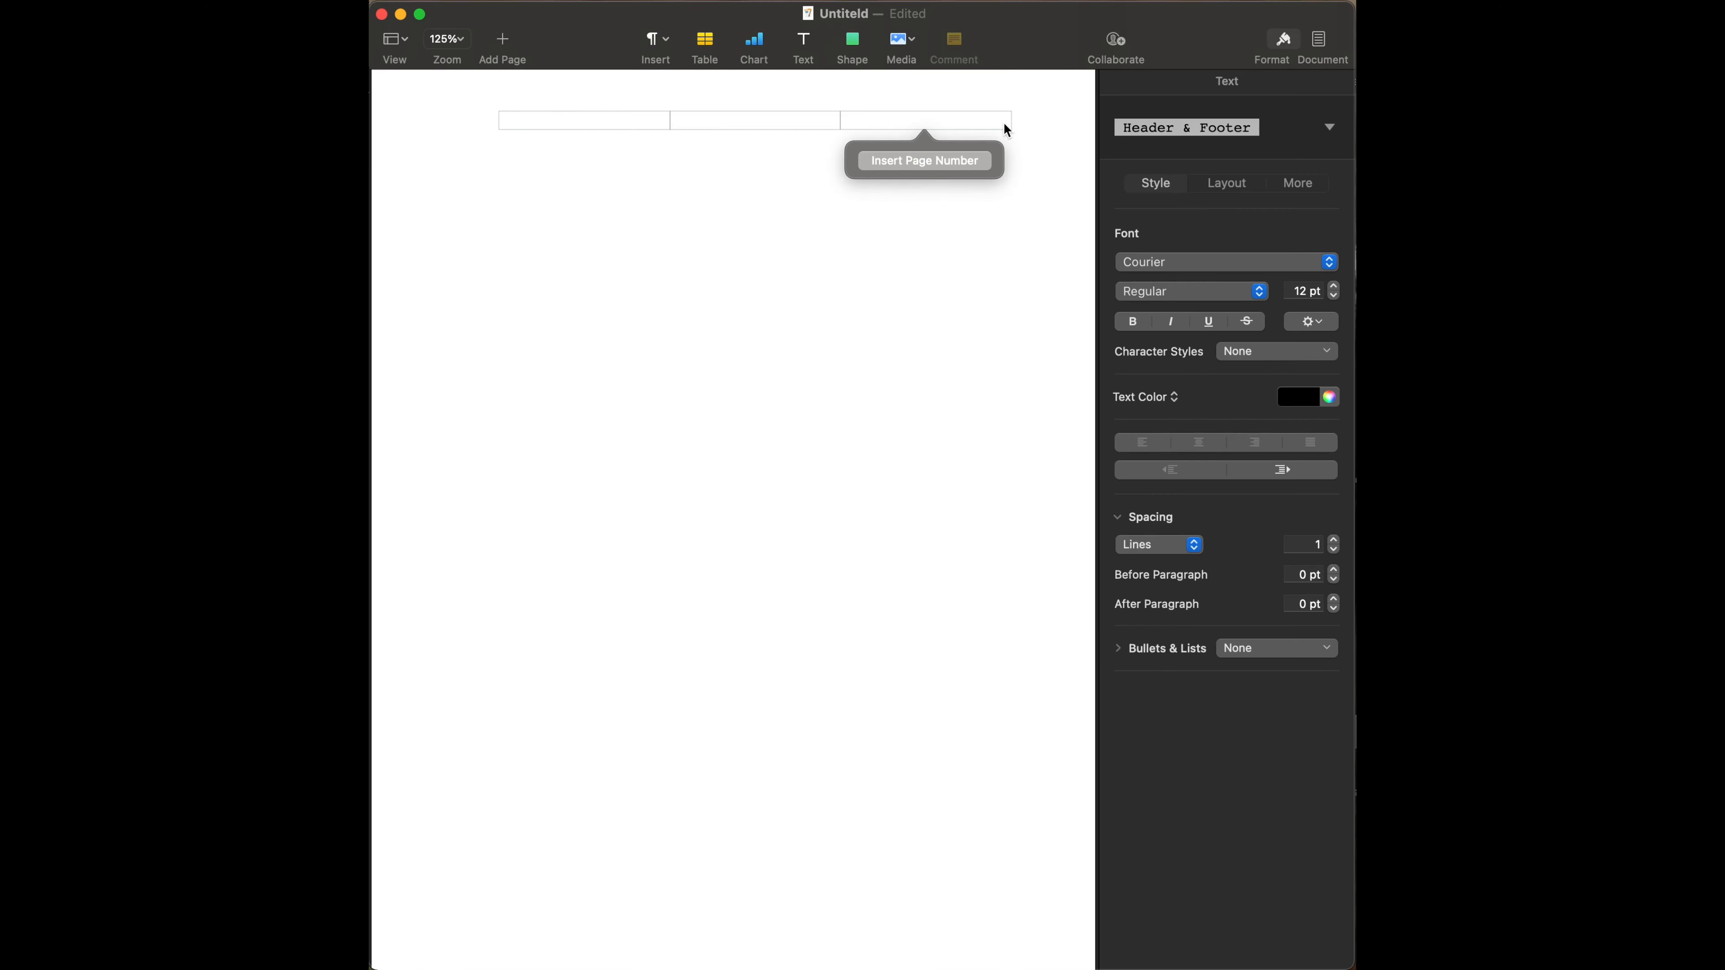
# Insert a plain page number followed by a period in the header's right-hand field, and hide headers and footers on the section's first page.
pyautogui.click(968, 155)
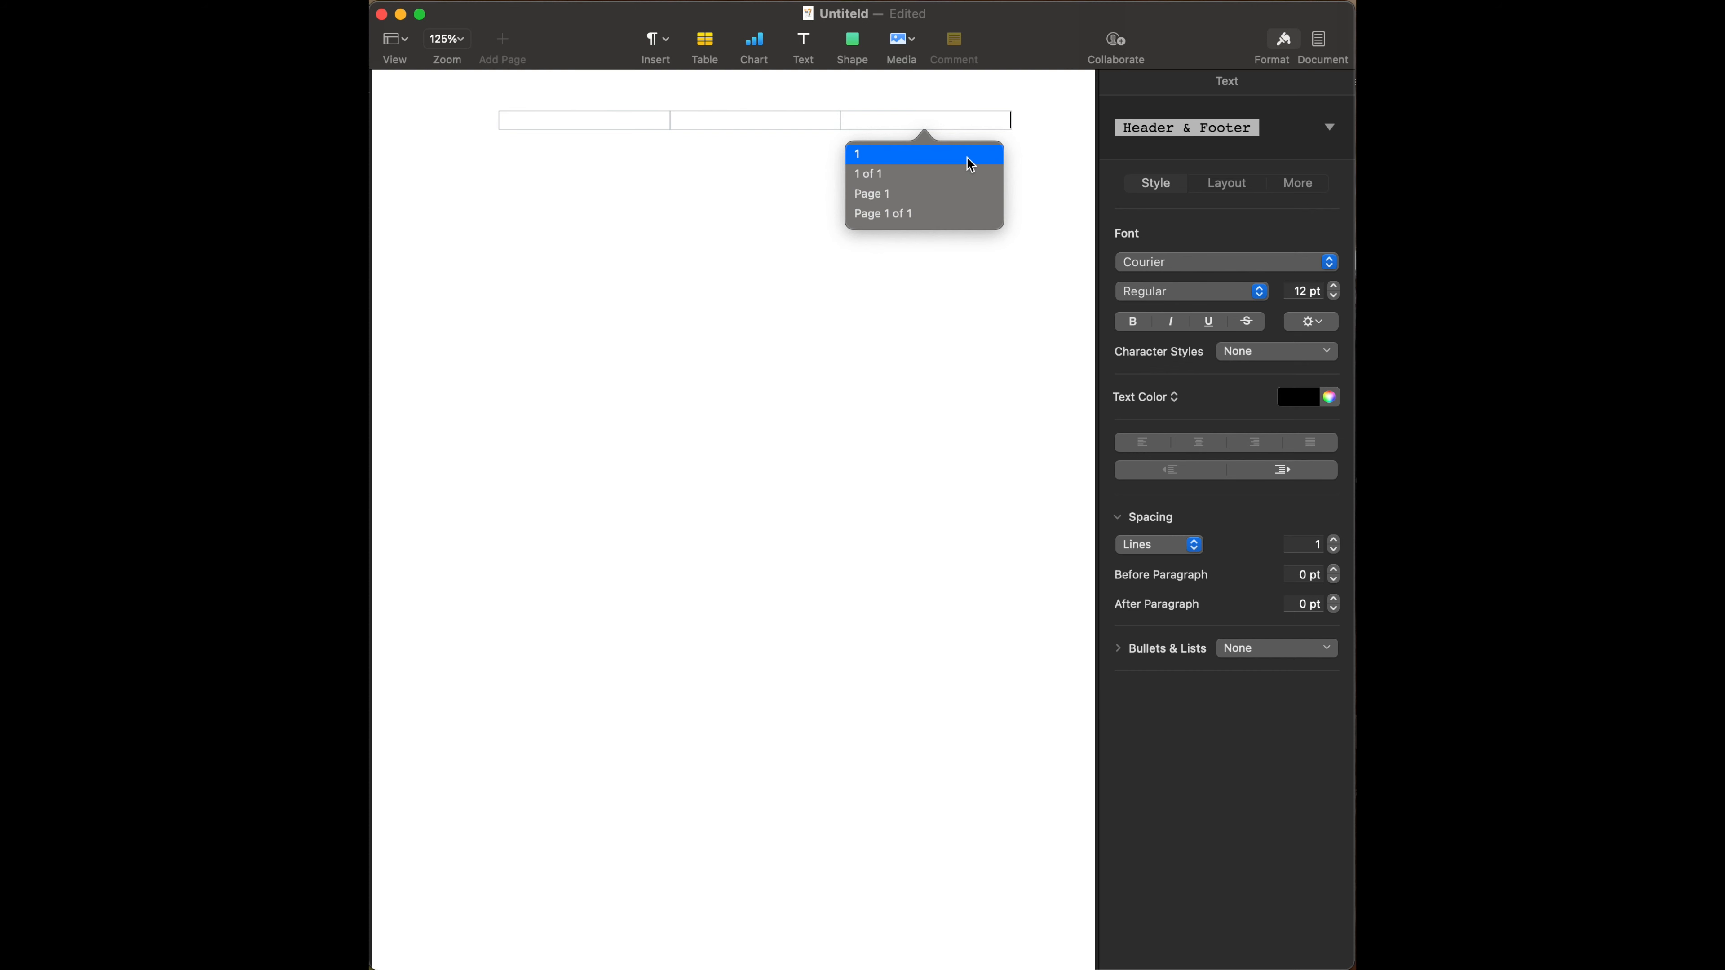
pyautogui.click(970, 158)
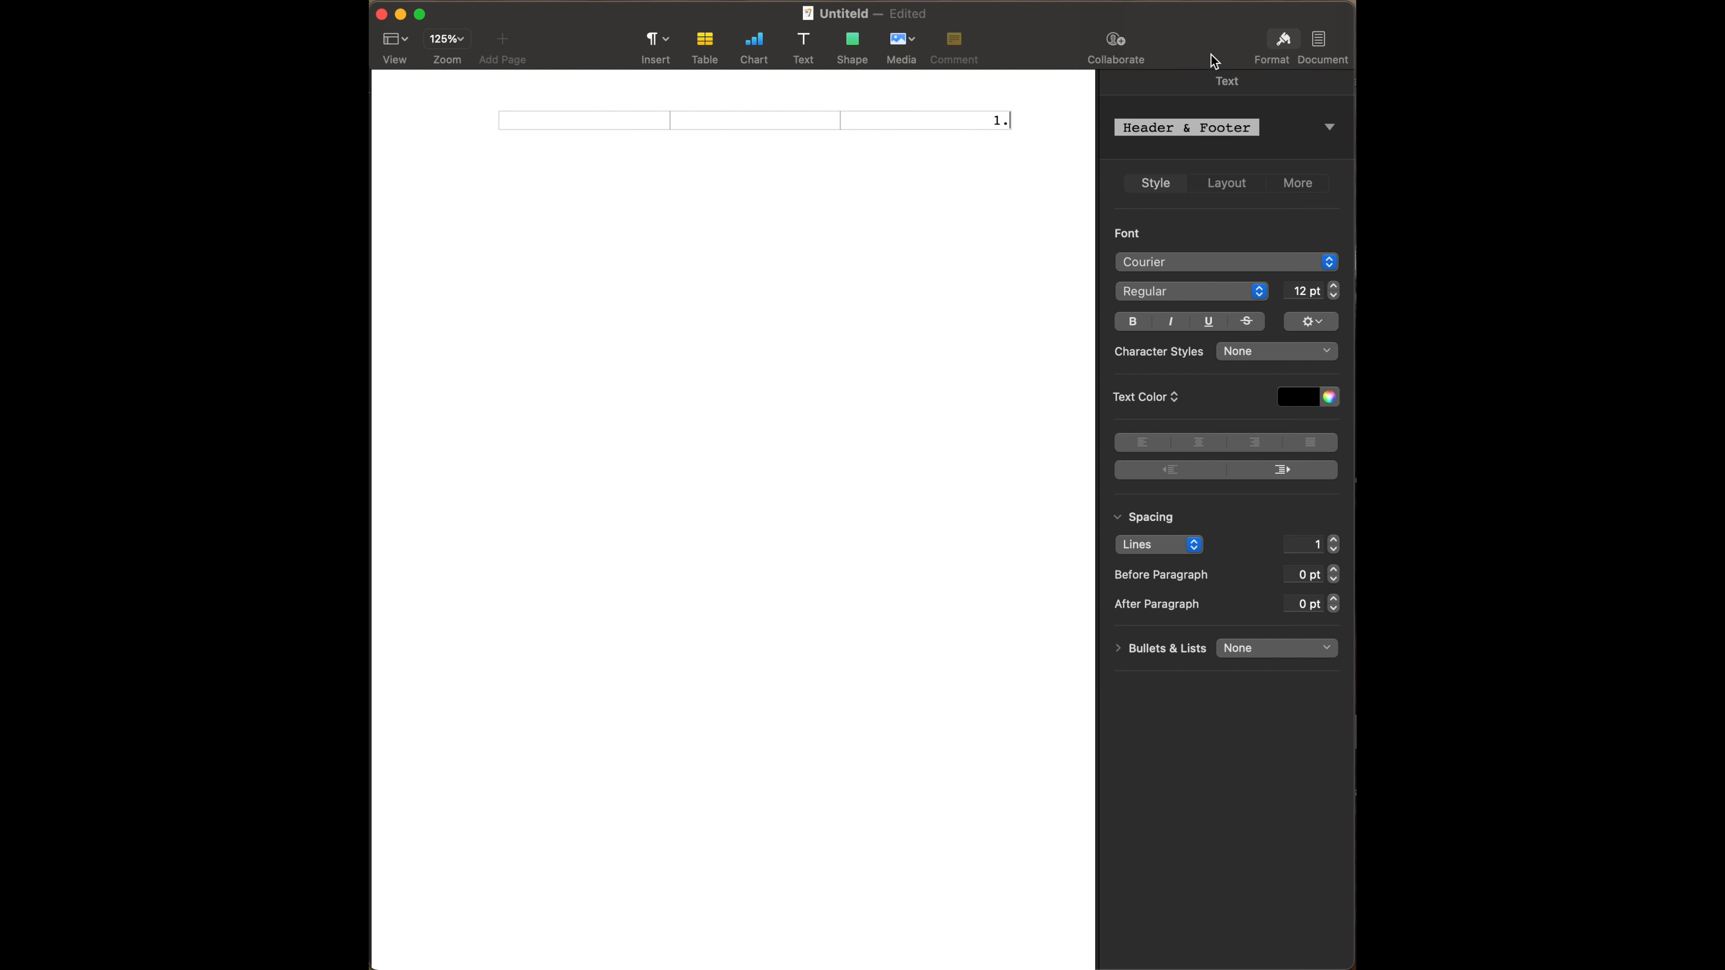
pyautogui.click(1318, 42)
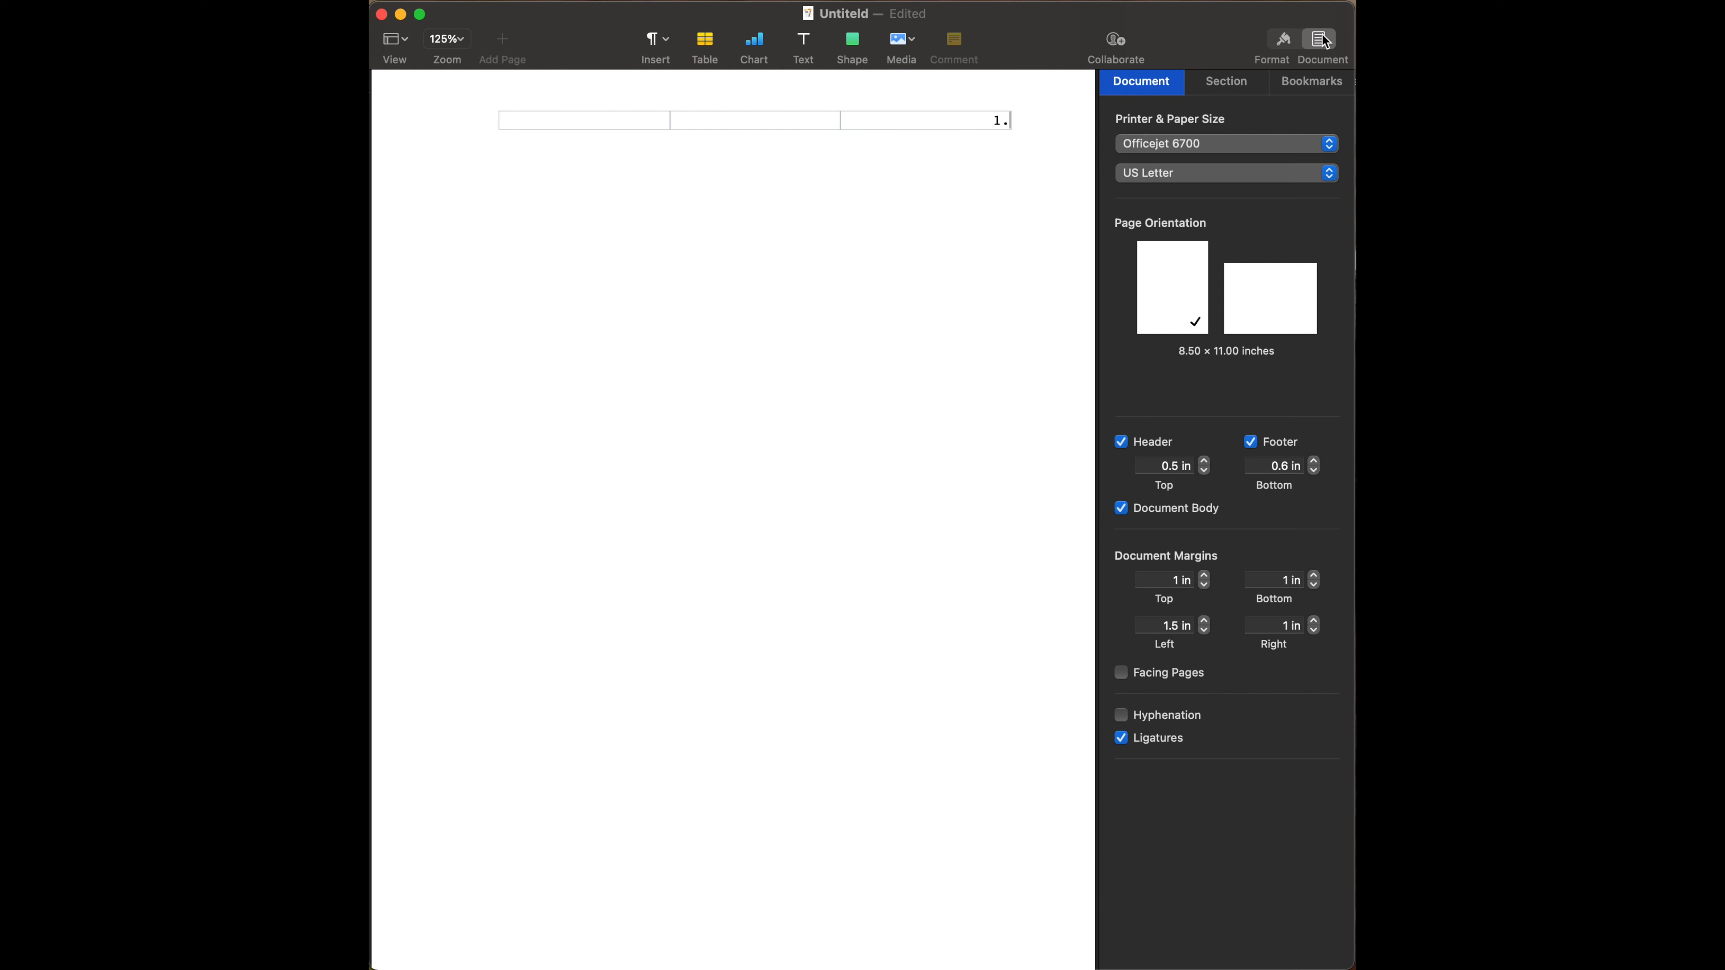
pyautogui.click(1239, 87)
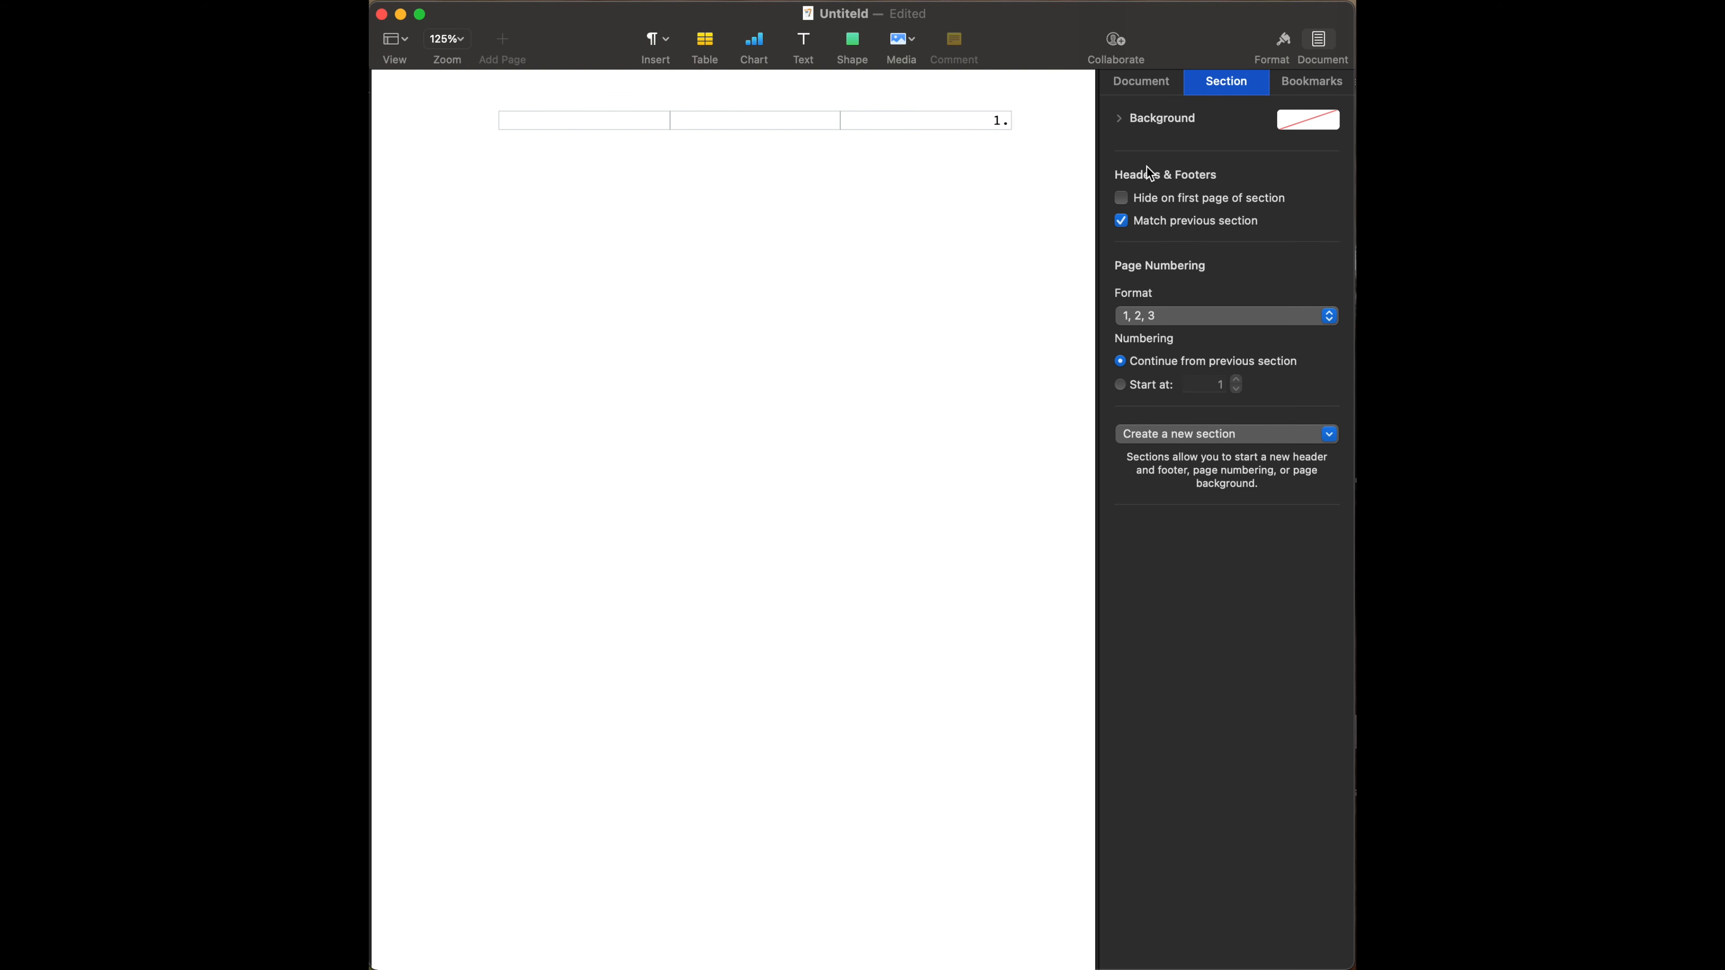
pyautogui.click(1124, 201)
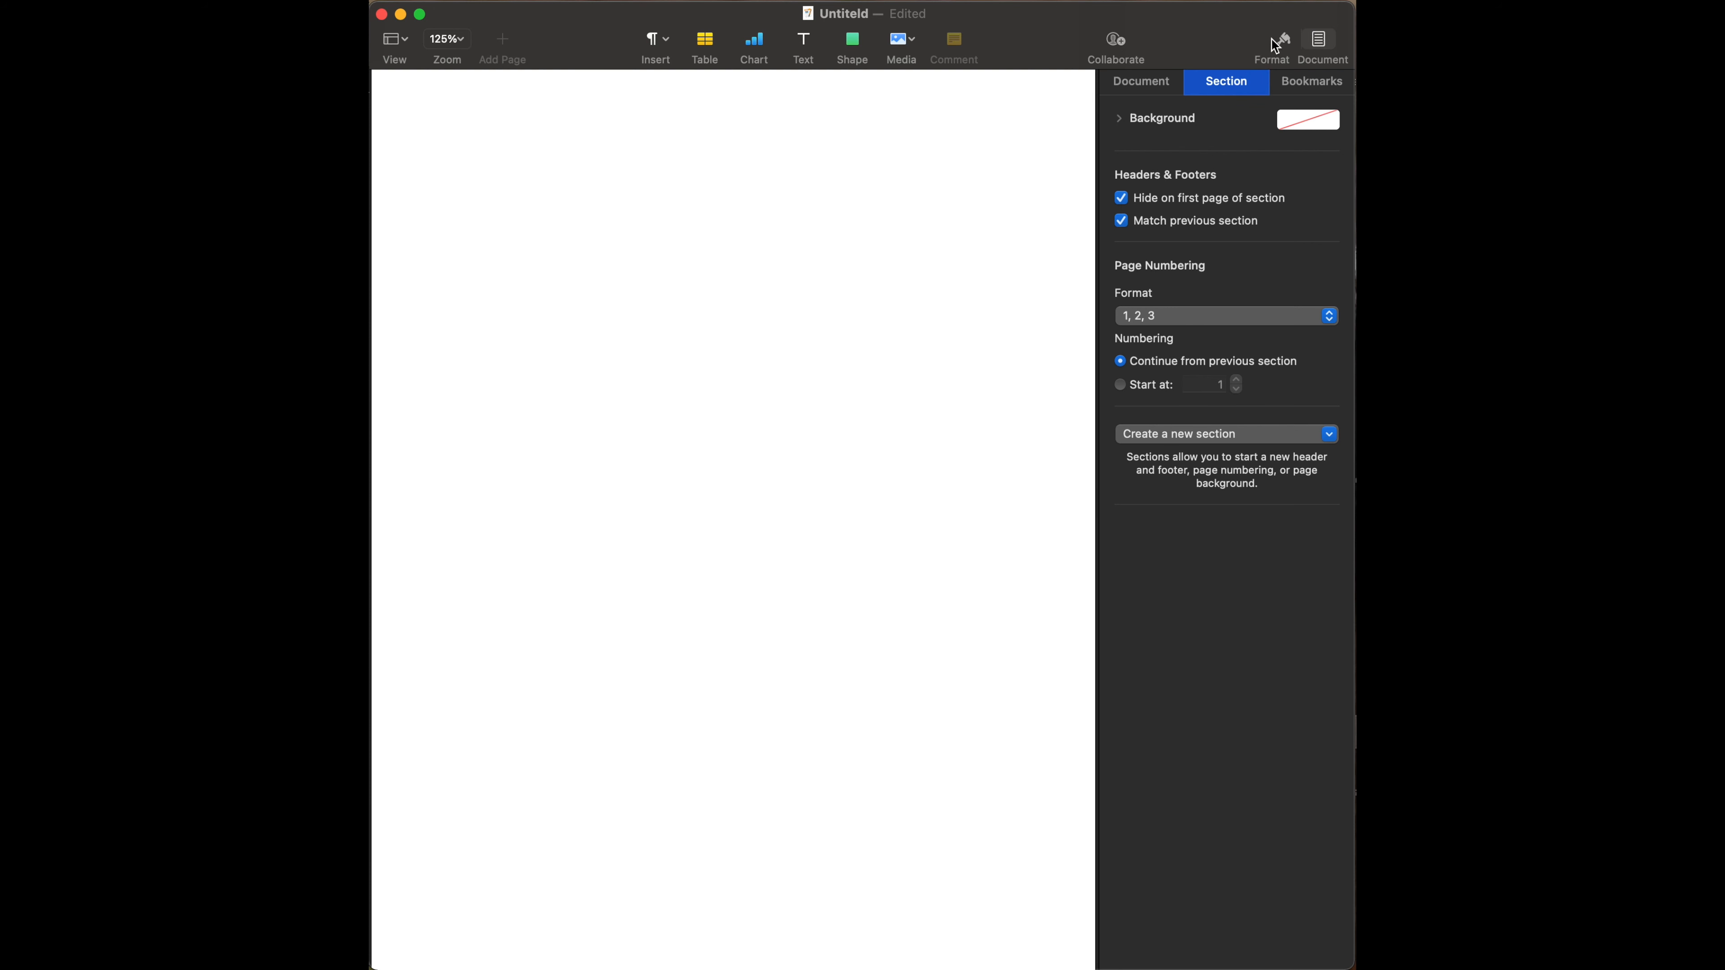
# Apply the Scene Heading style to the body paragraph, set its capitalization to All Caps, and update the style.
pyautogui.click(1286, 45)
pyautogui.click(1049, 166)
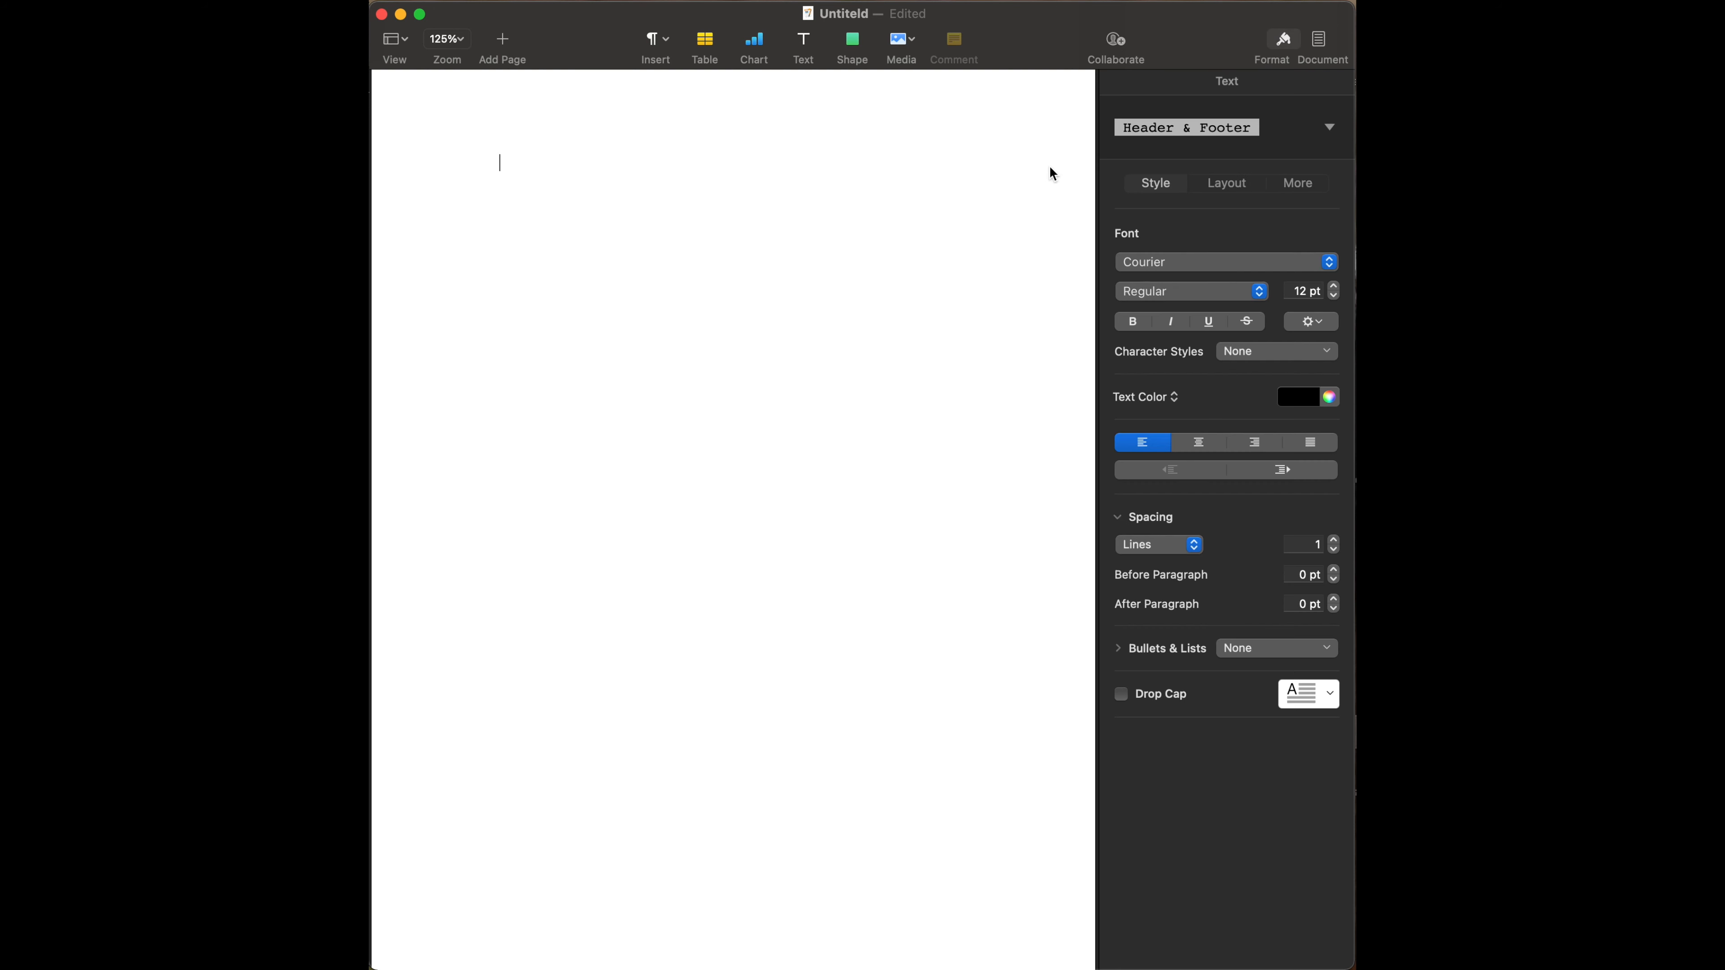
pyautogui.click(1165, 128)
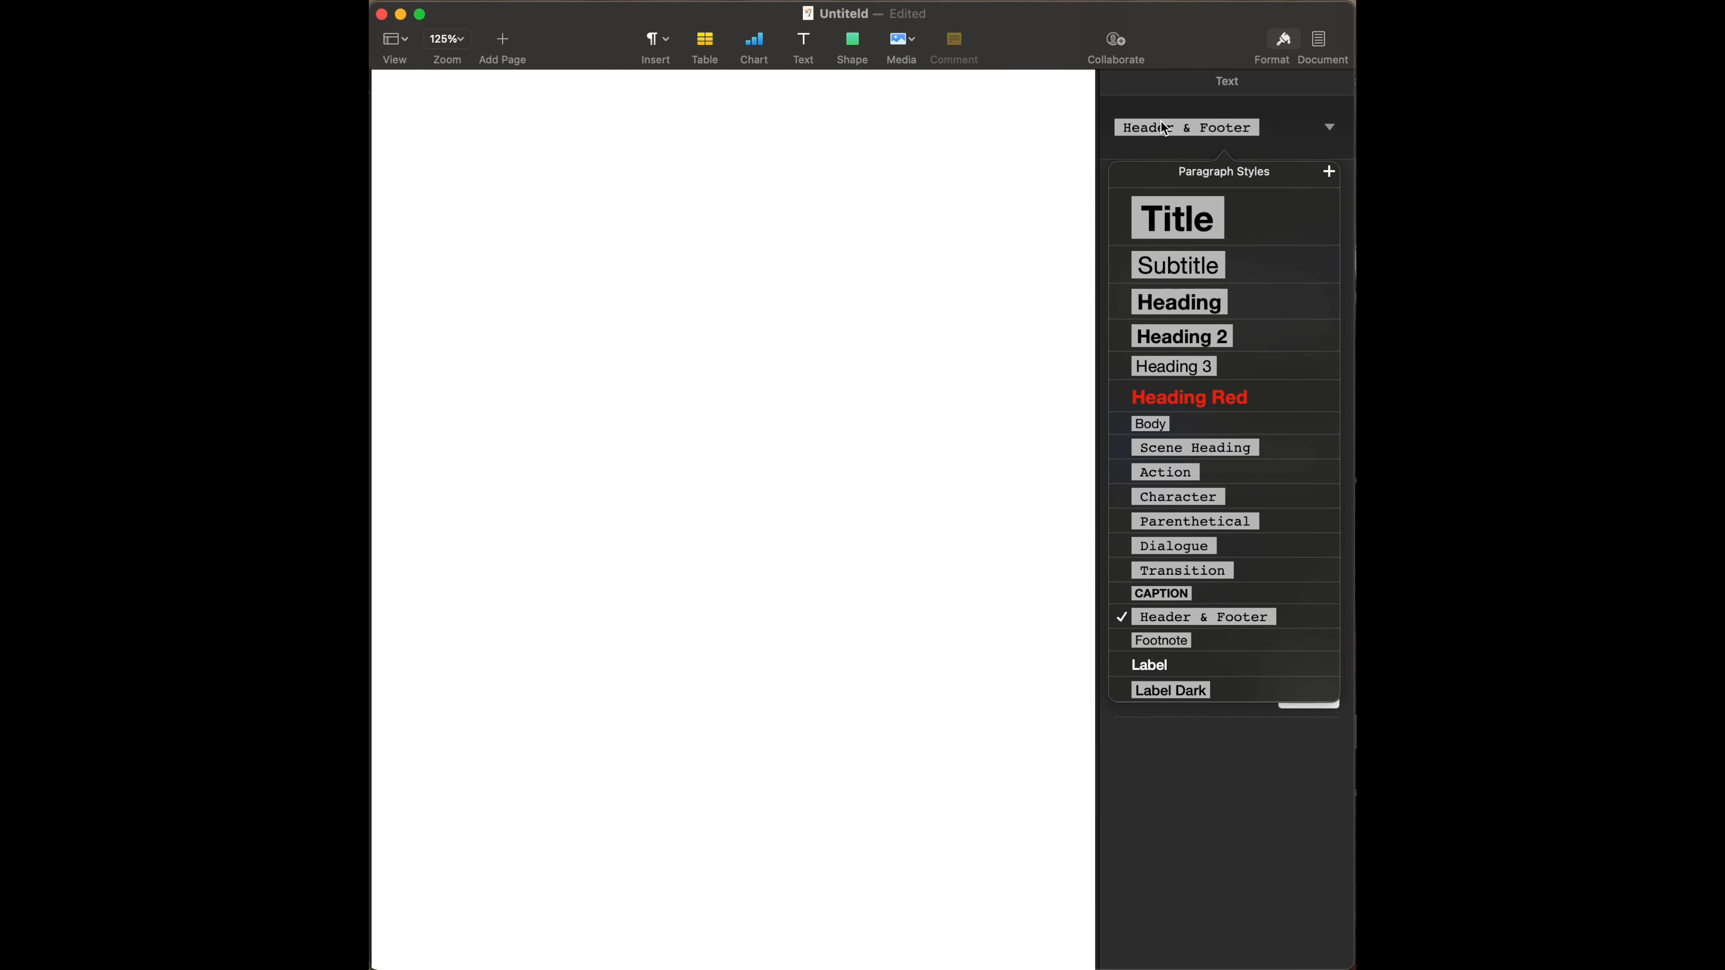
pyautogui.click(1172, 452)
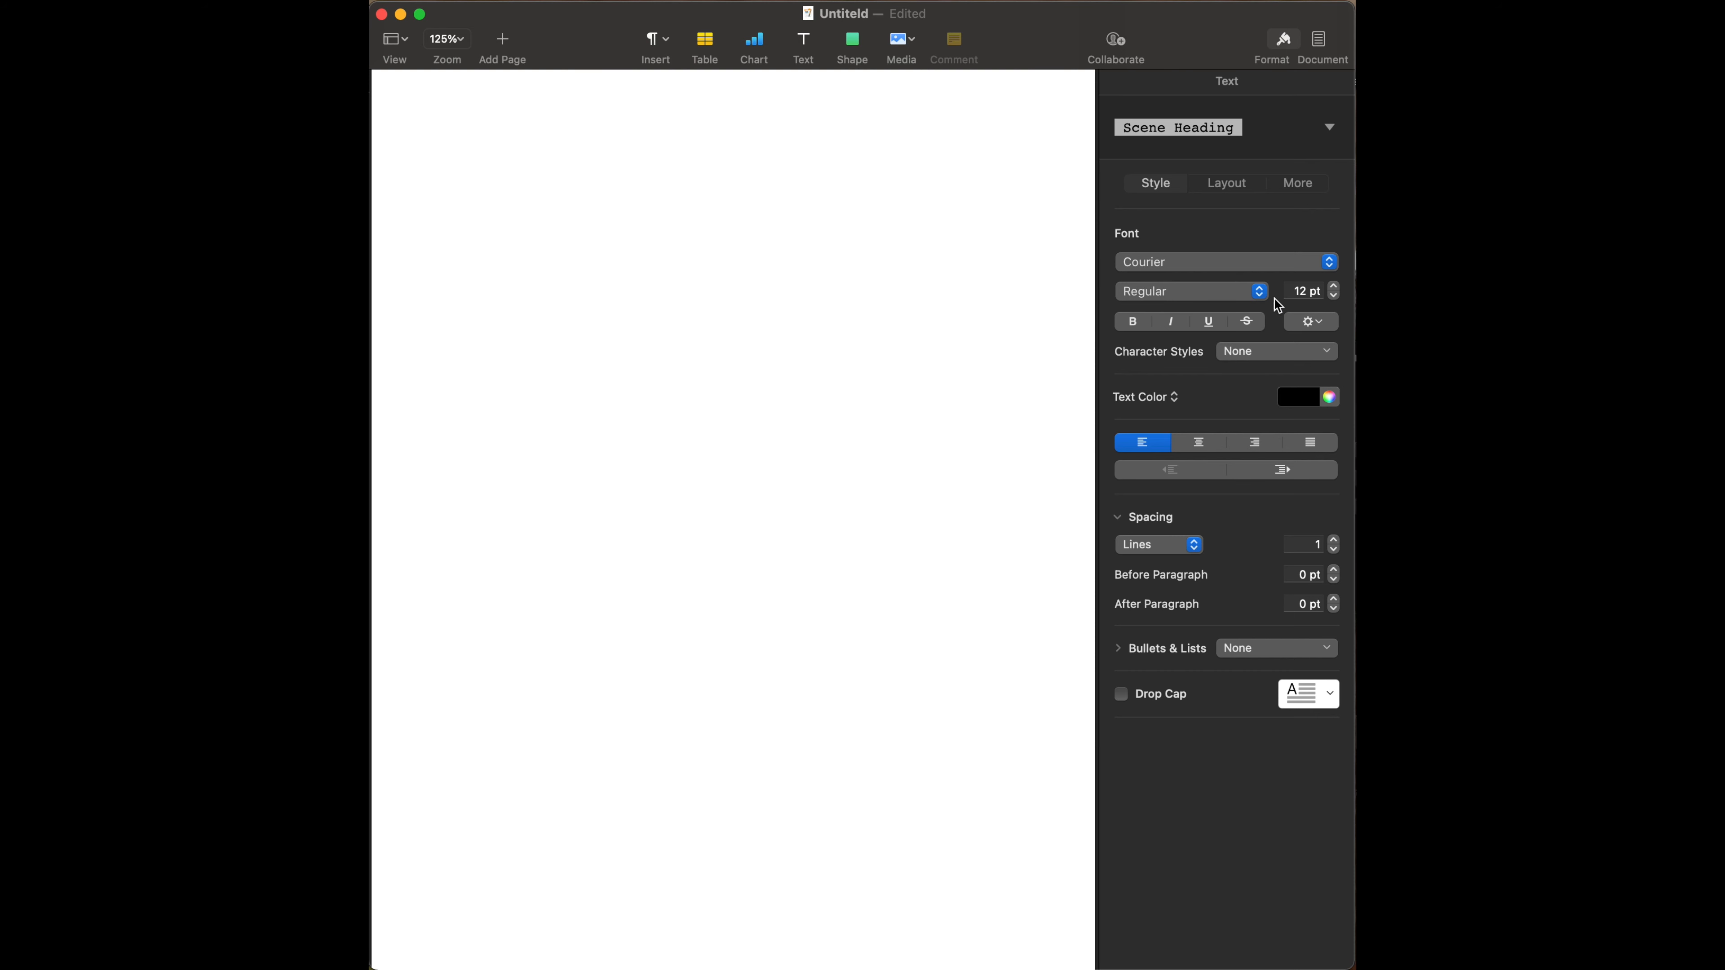
pyautogui.click(1305, 320)
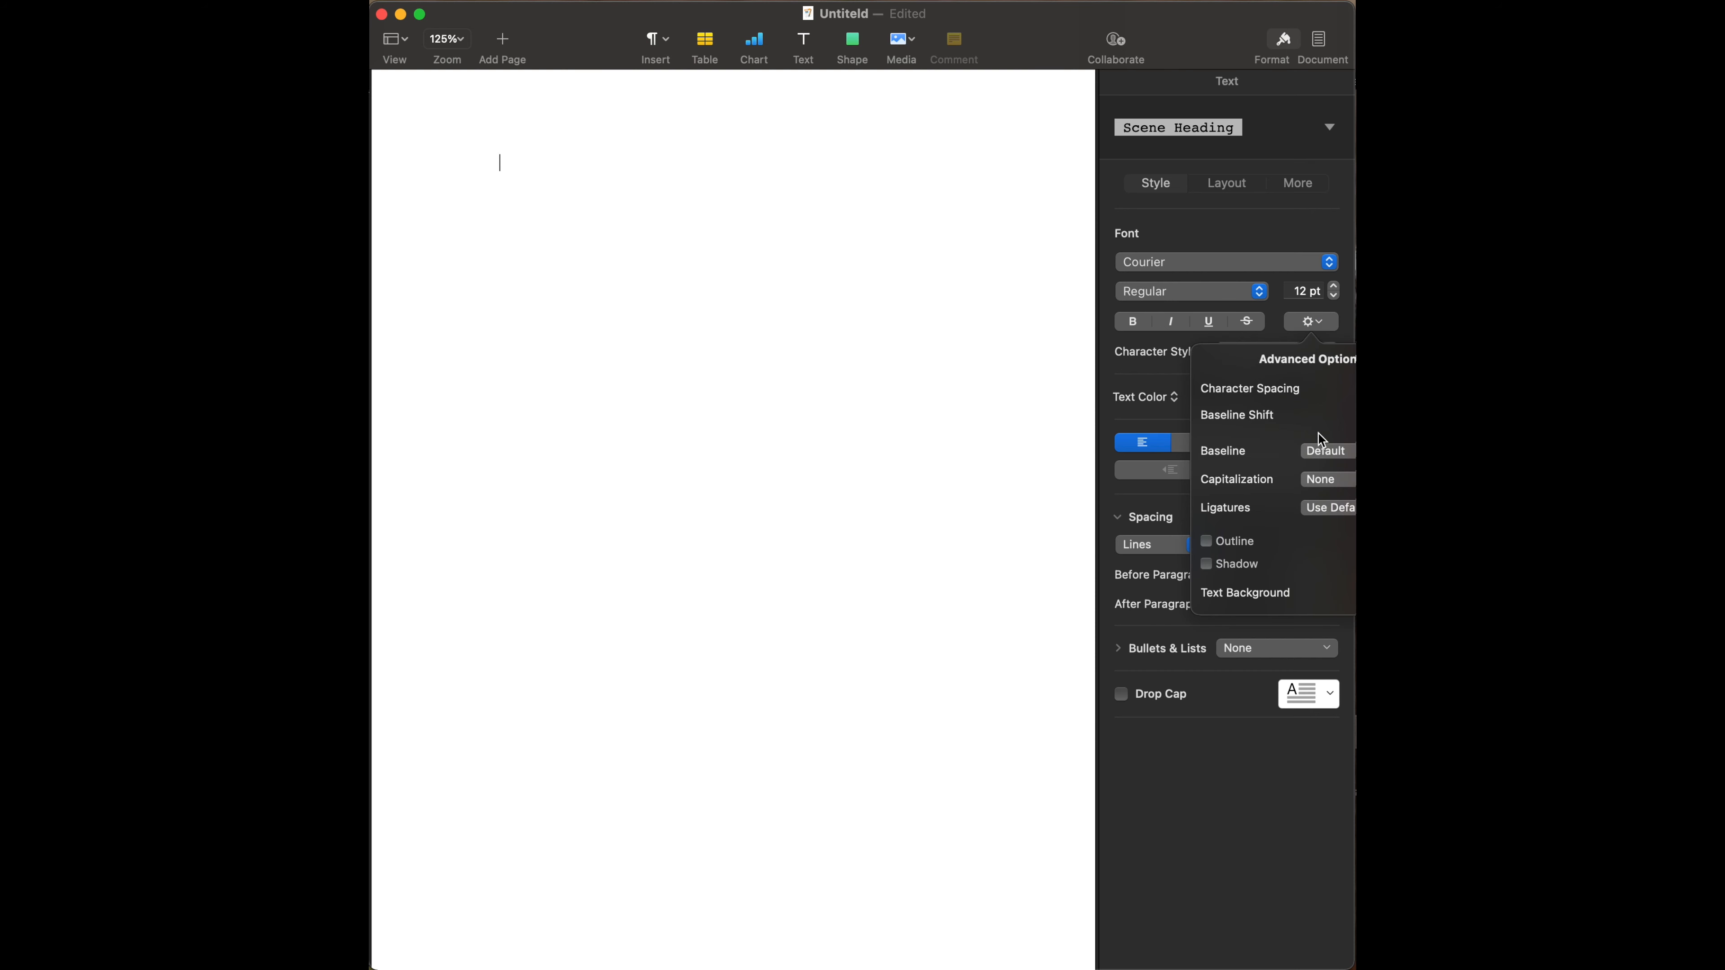
pyautogui.click(1329, 480)
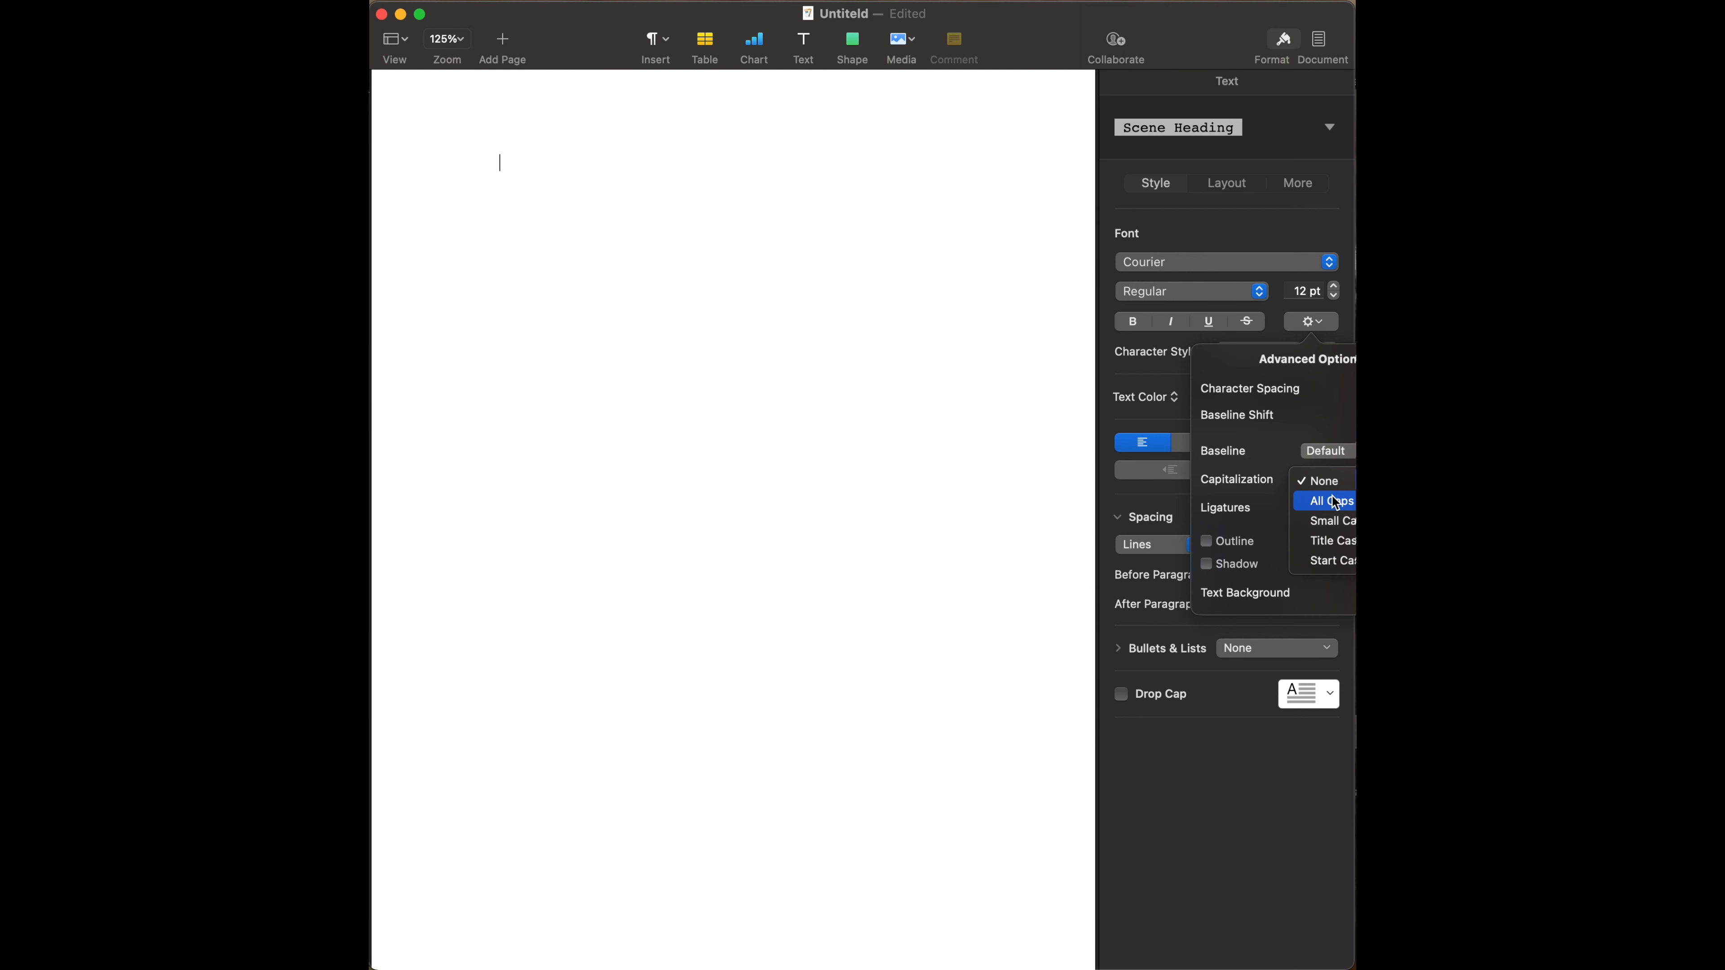
pyautogui.click(1333, 501)
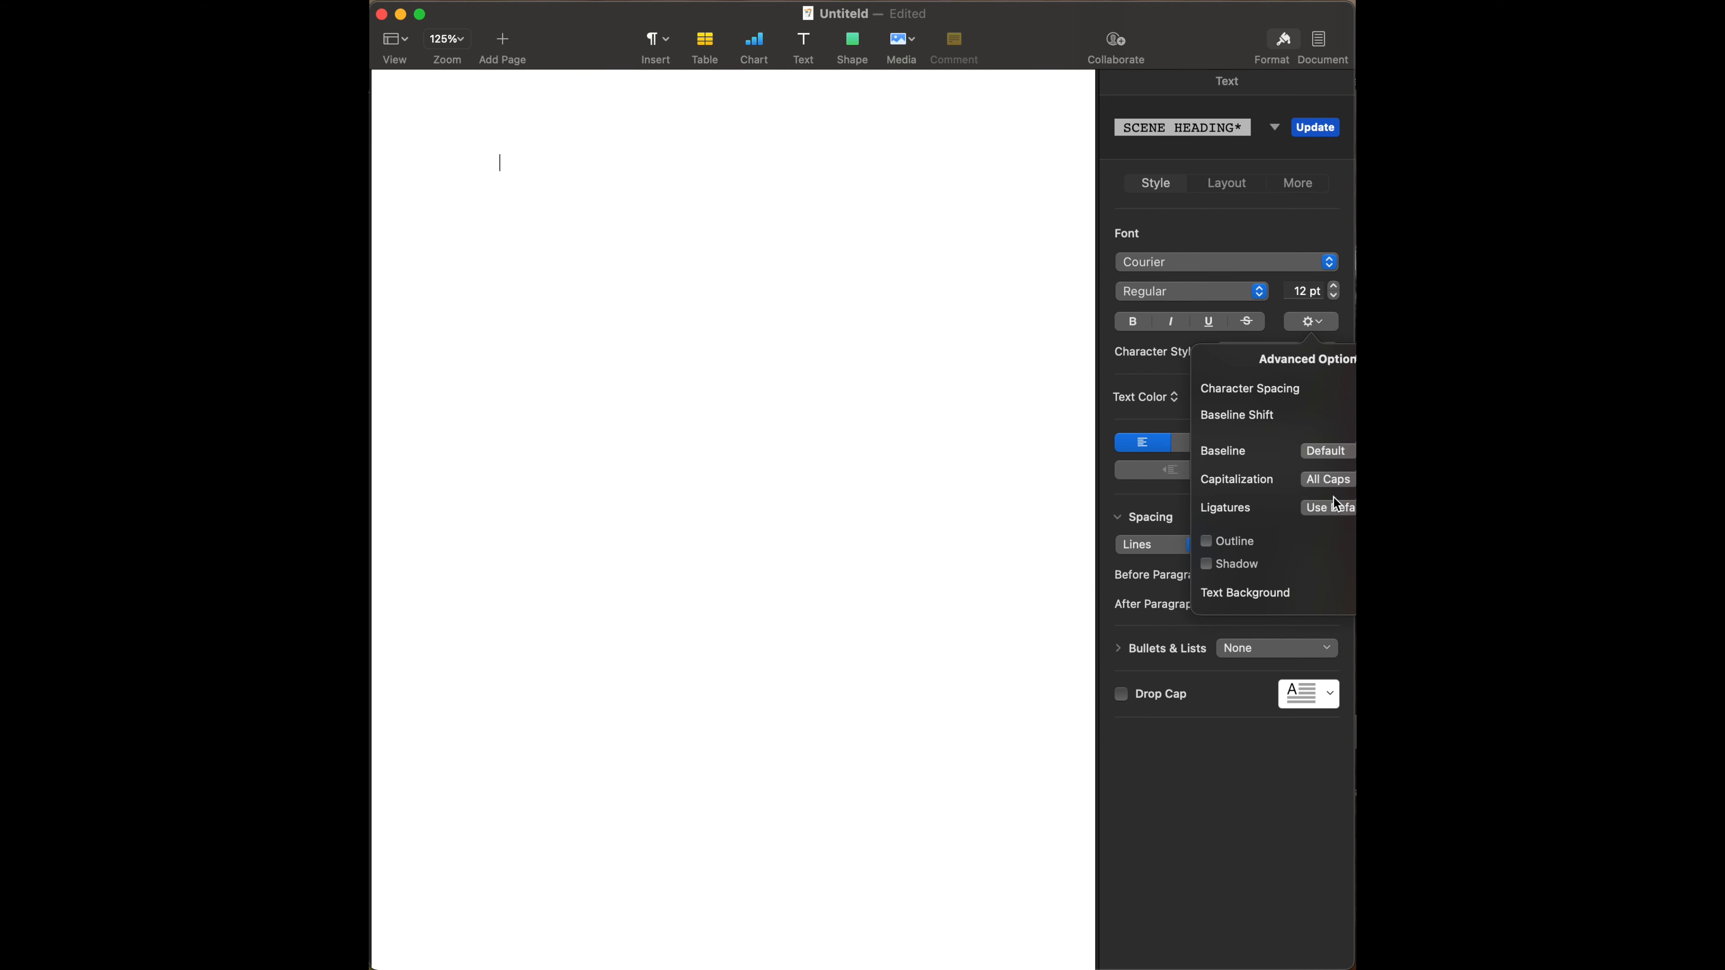
pyautogui.click(1313, 127)
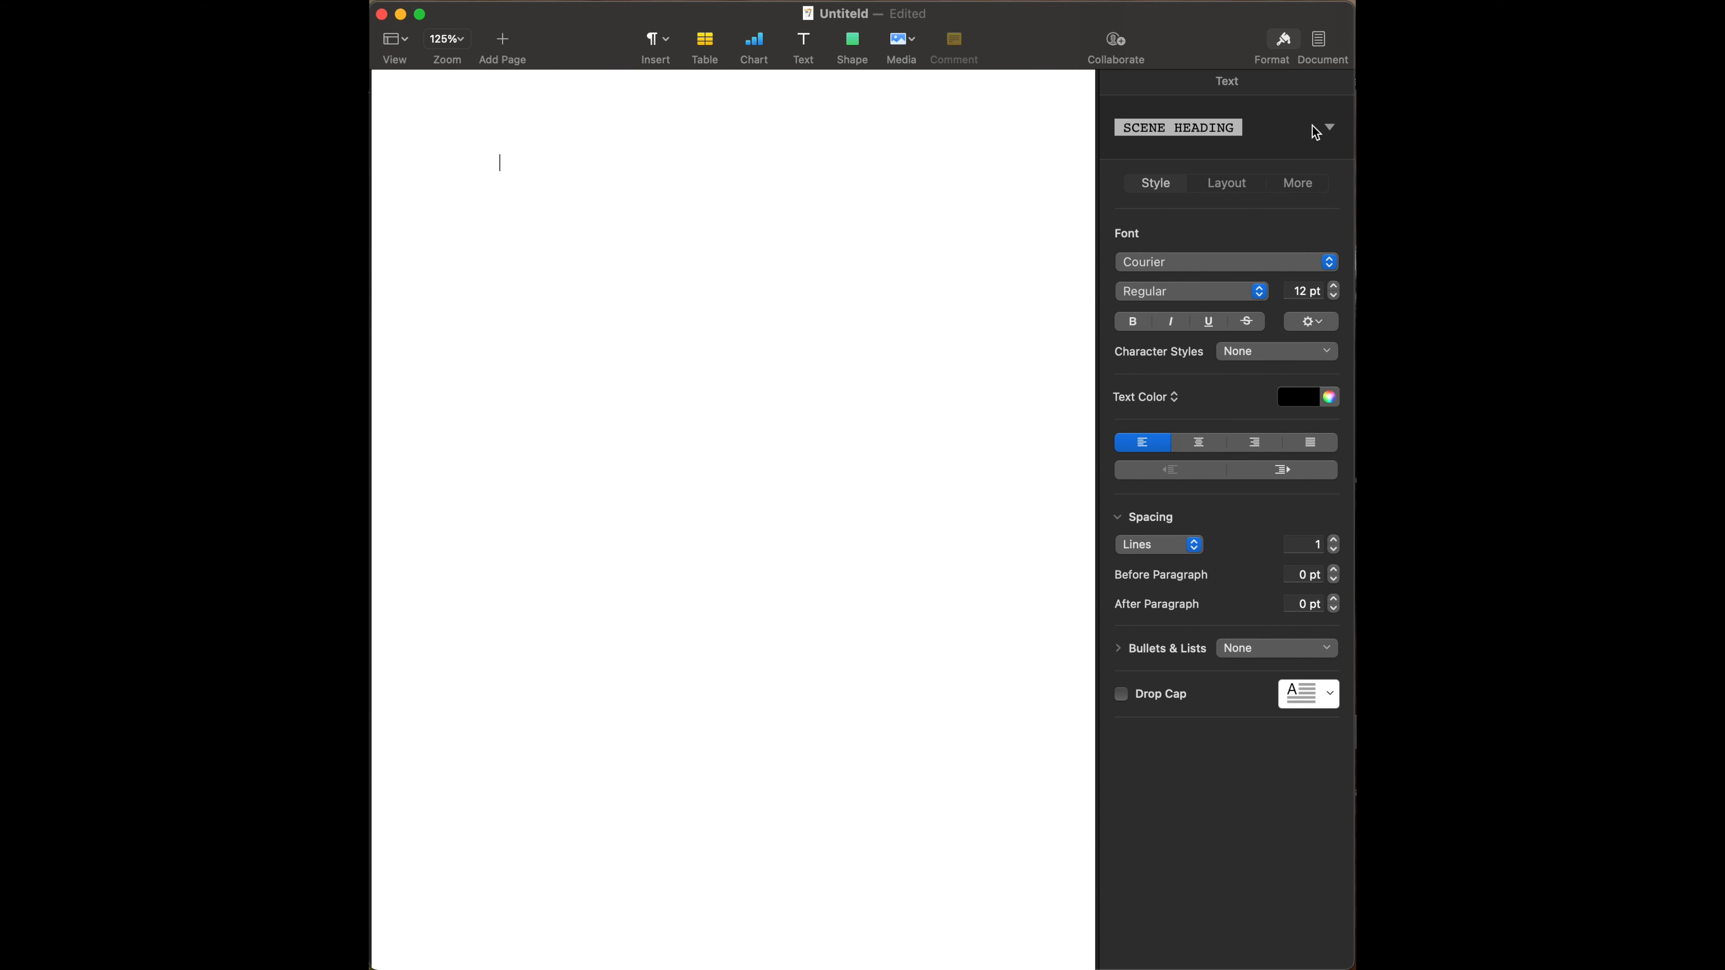
pyautogui.click(1232, 189)
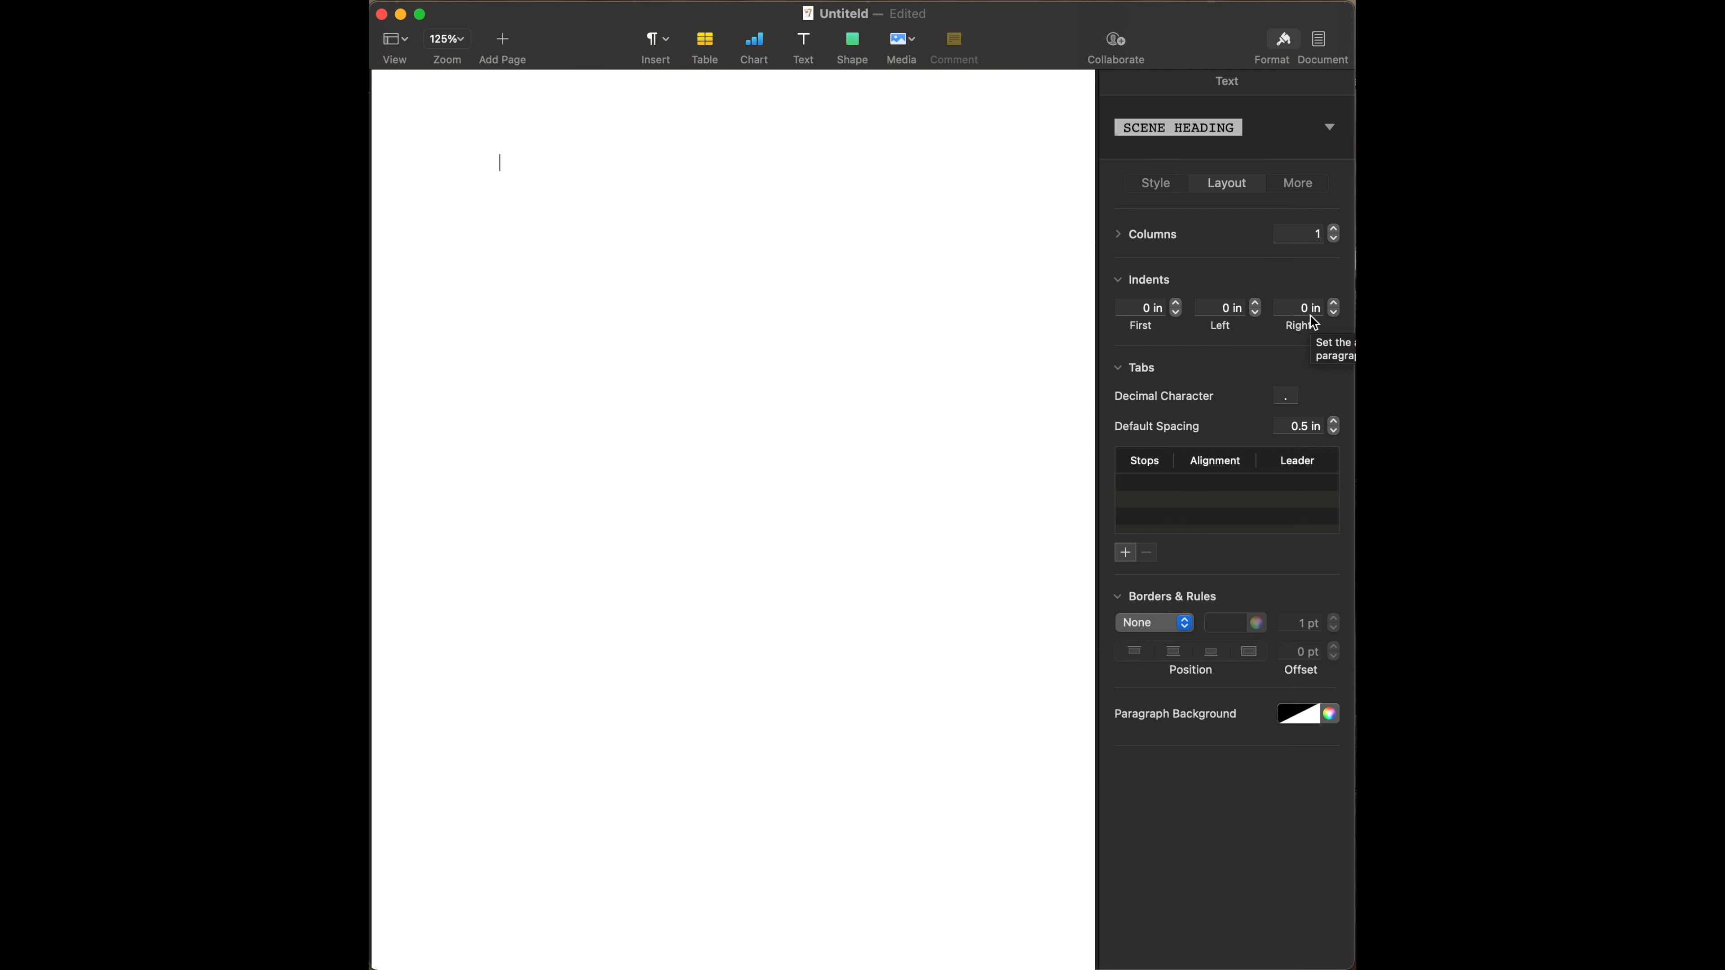
# Apply the Action paragraph style and review its indents, font settings and advanced options.
pyautogui.click(1164, 129)
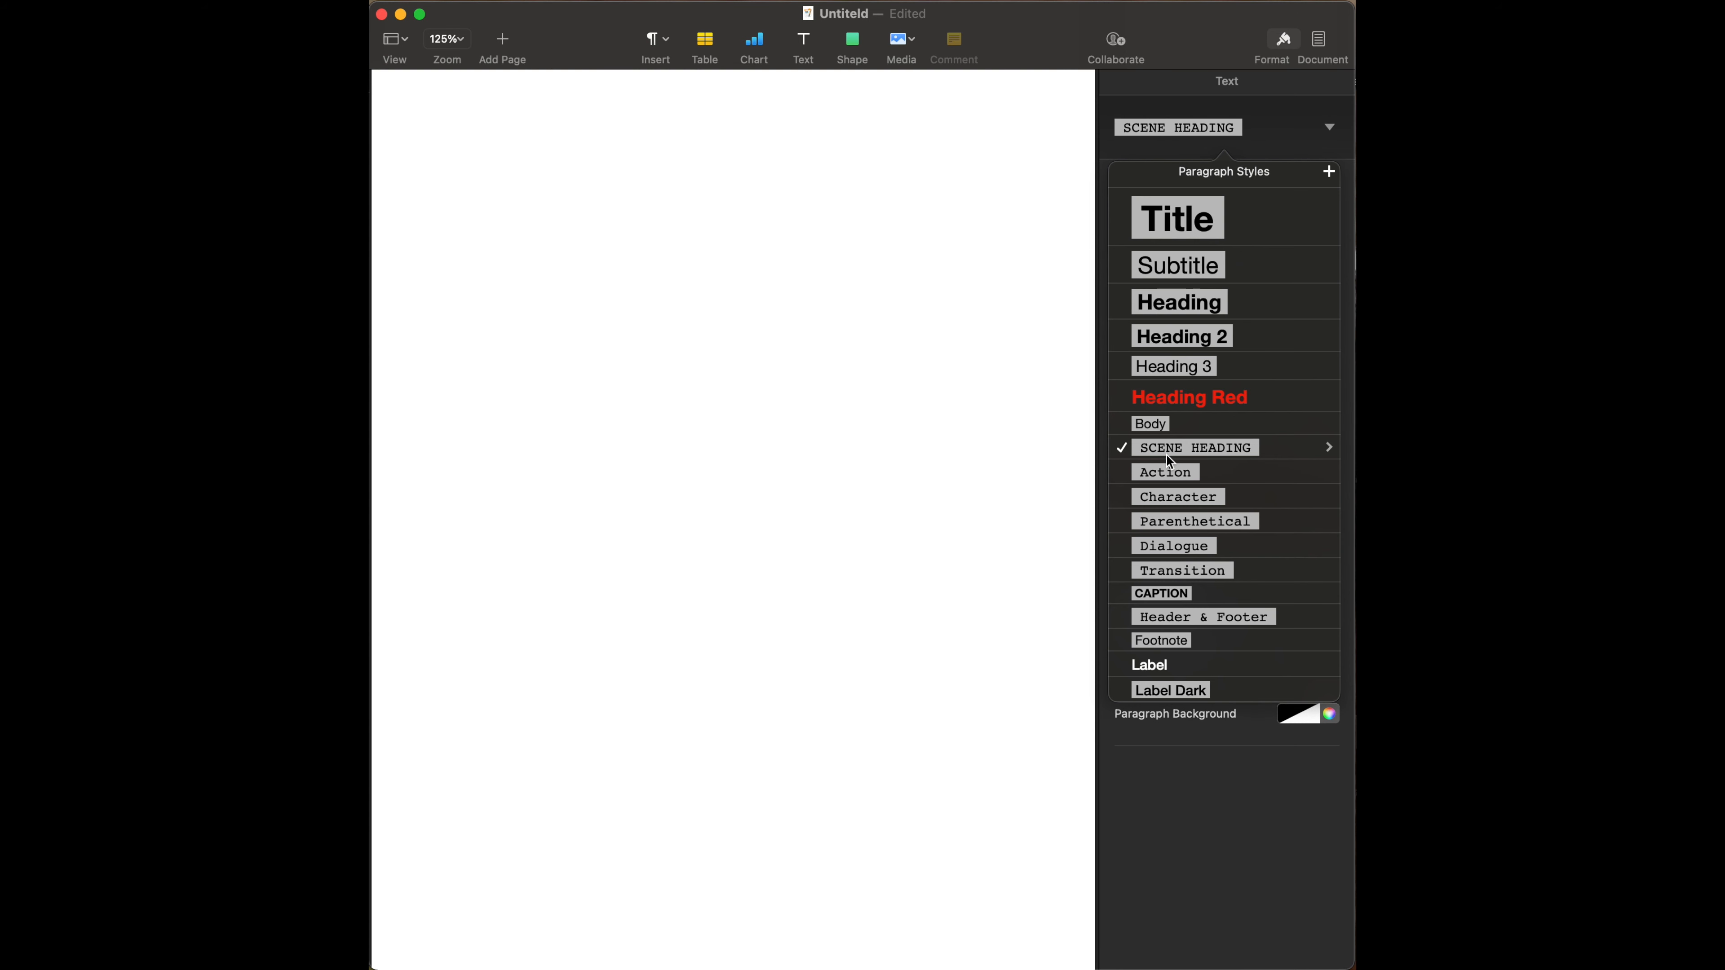
pyautogui.click(1175, 475)
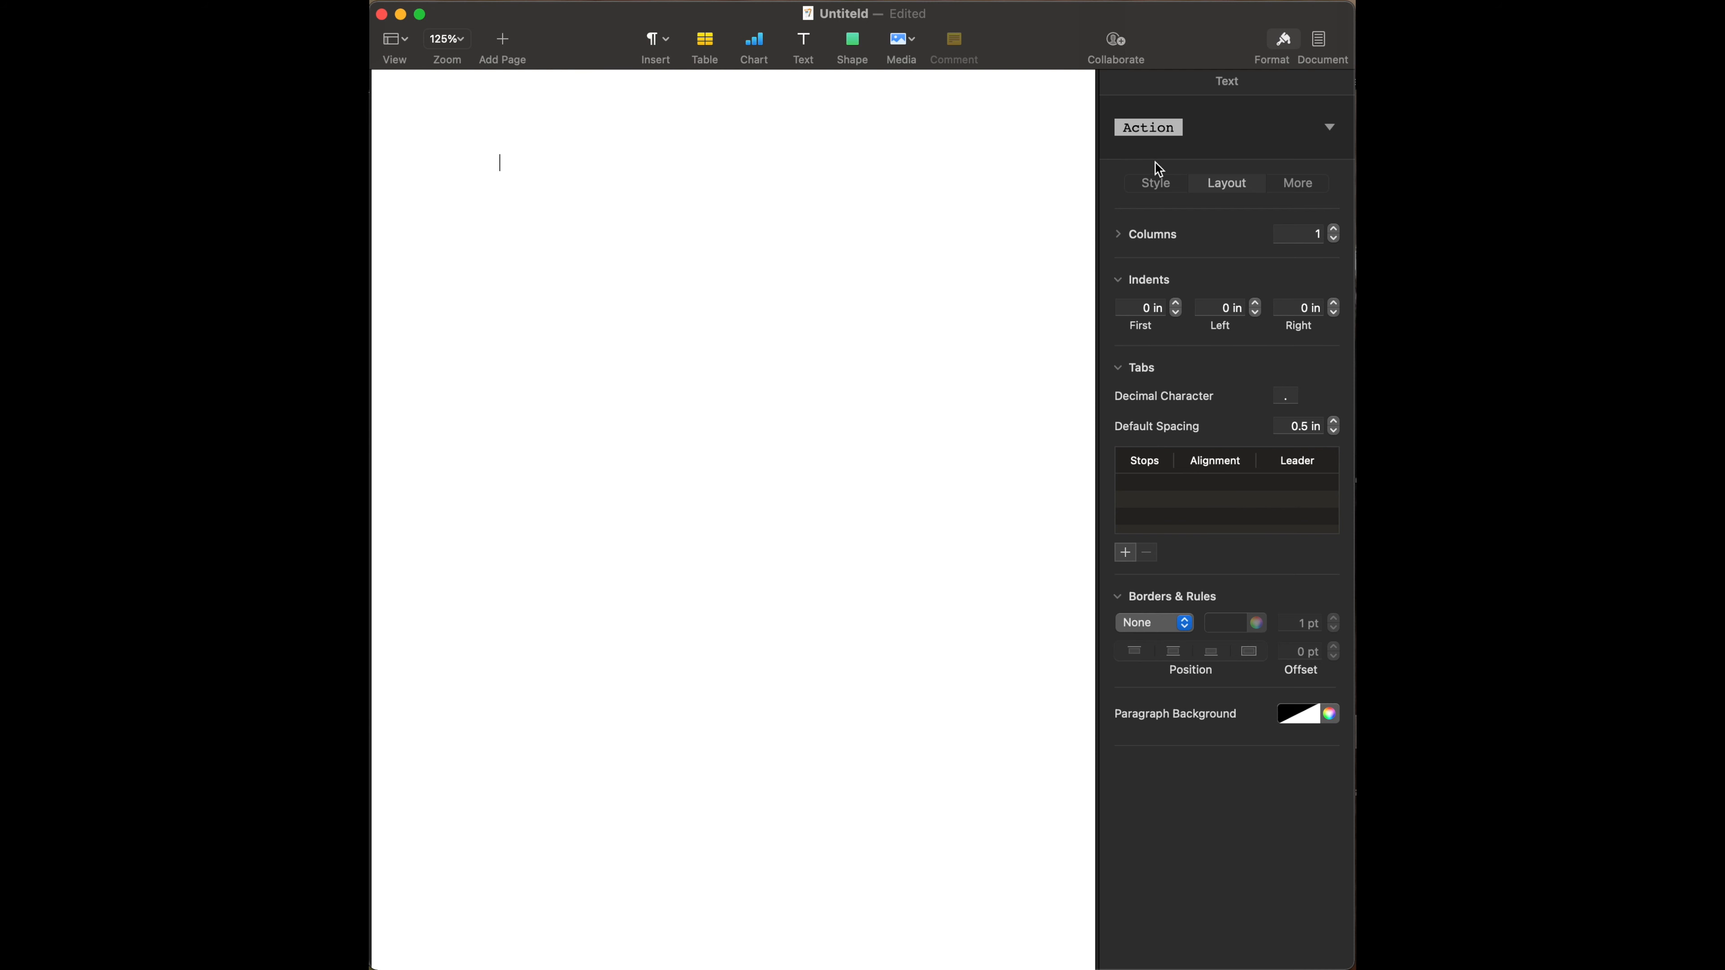
pyautogui.click(1157, 184)
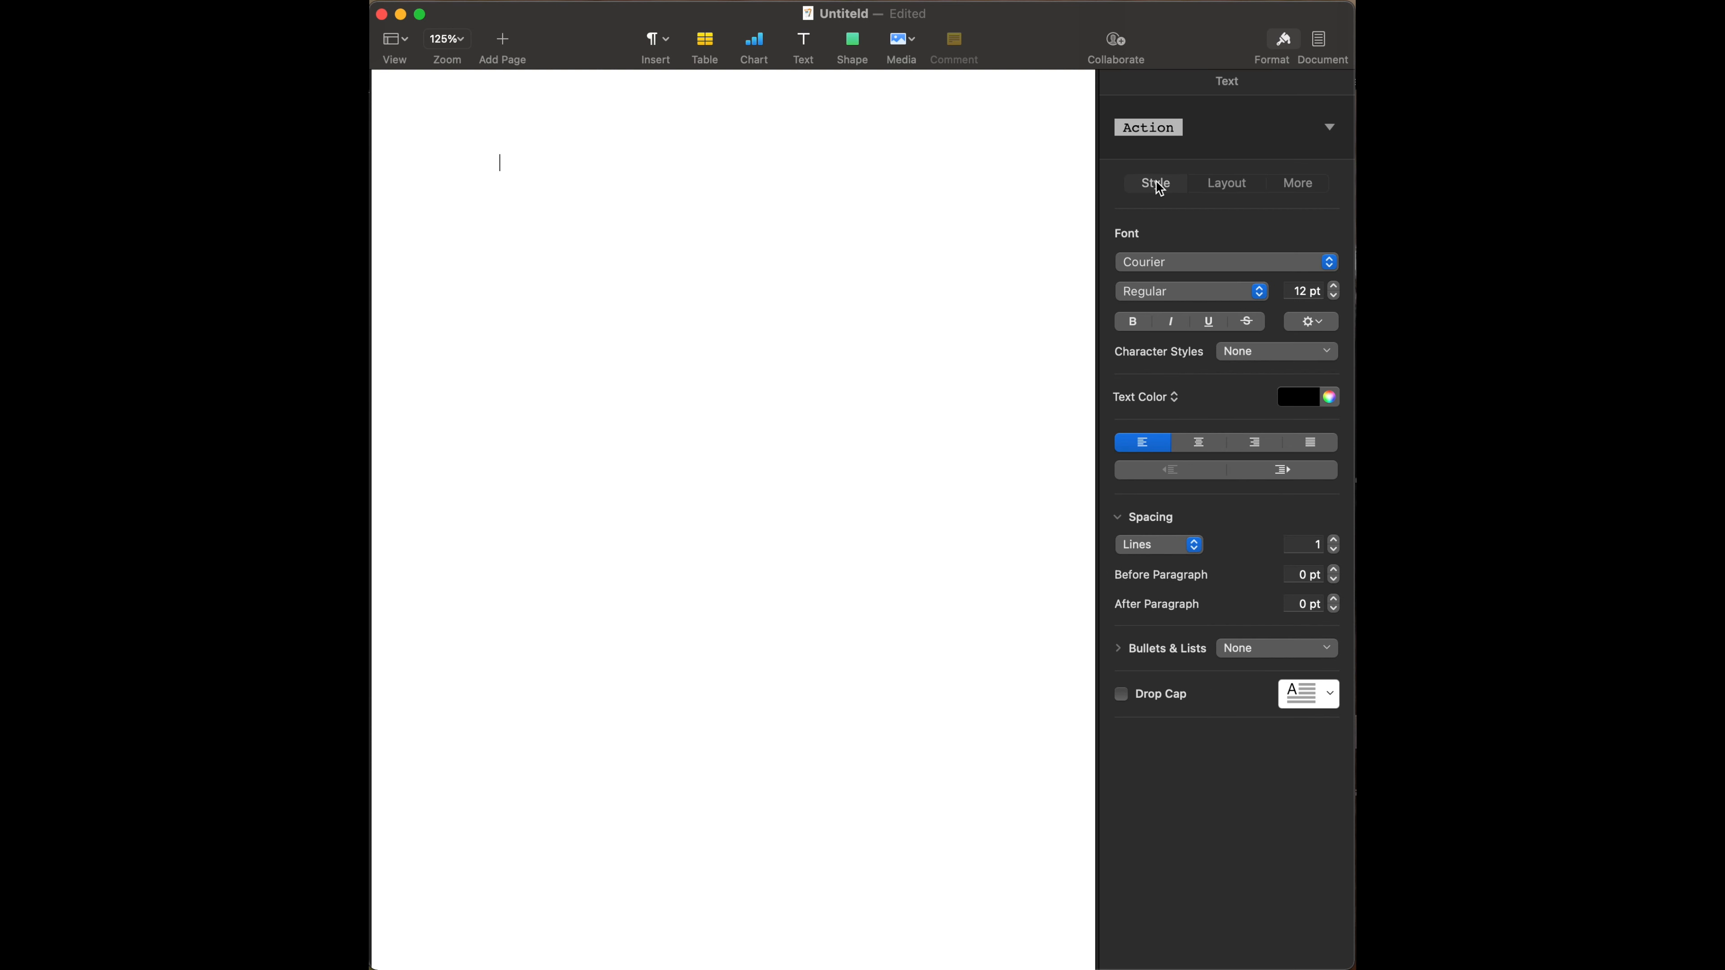
pyautogui.click(1315, 323)
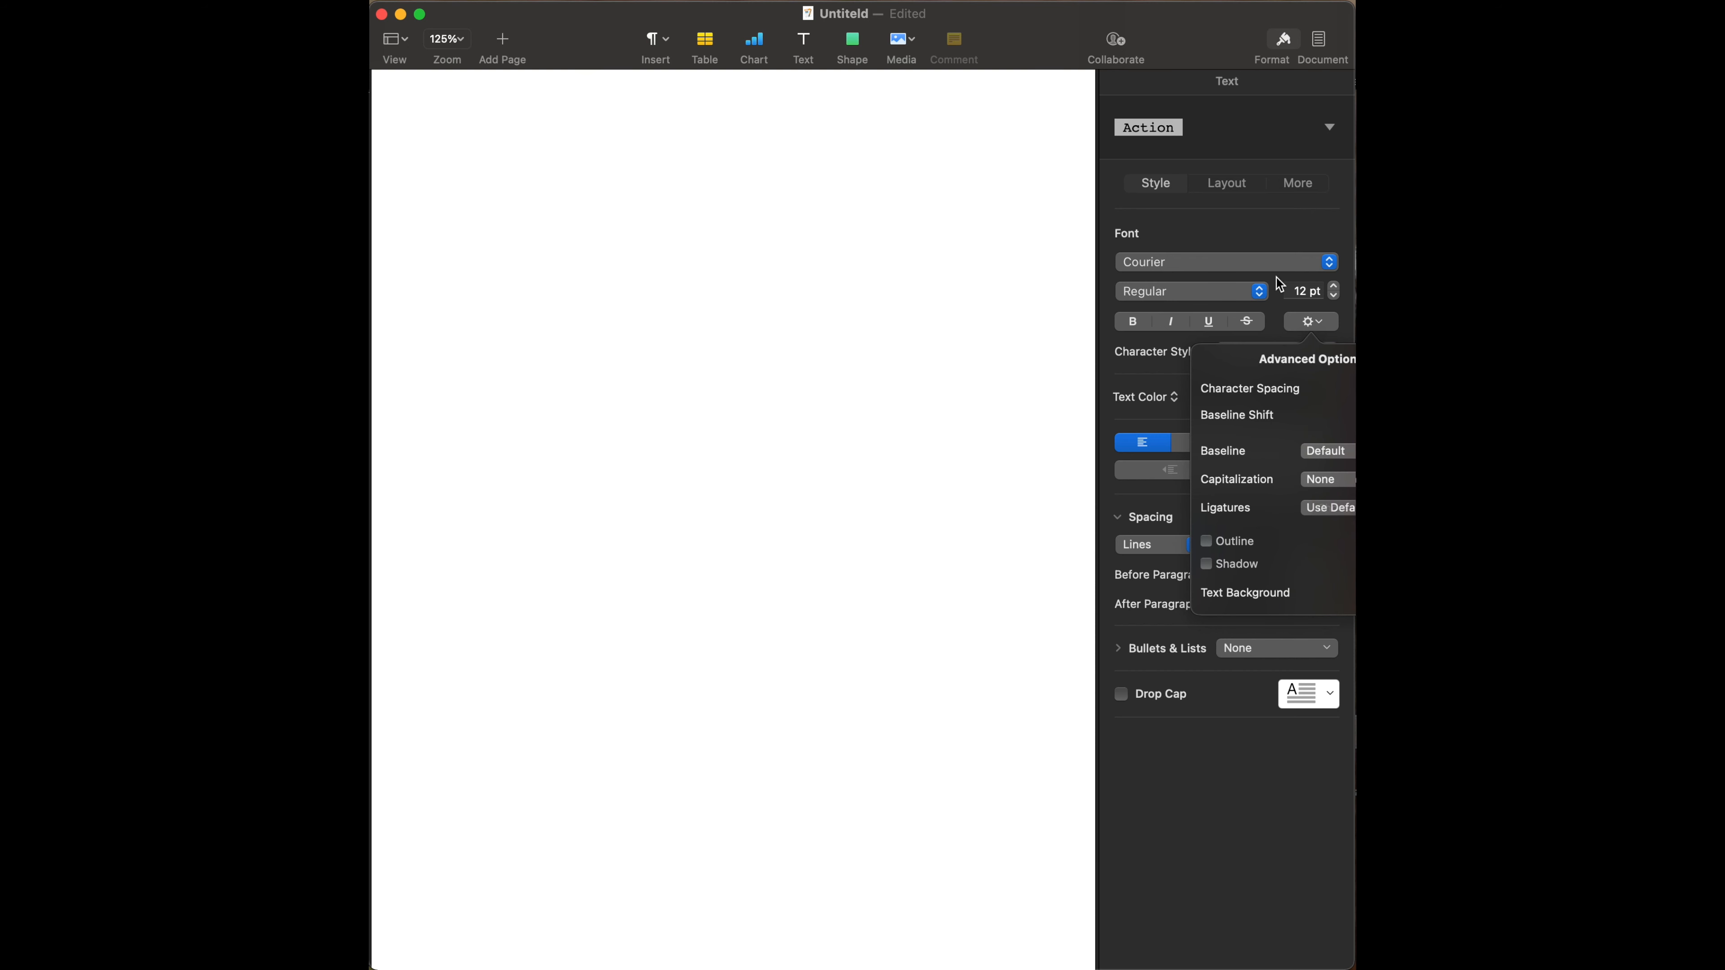
pyautogui.click(1274, 229)
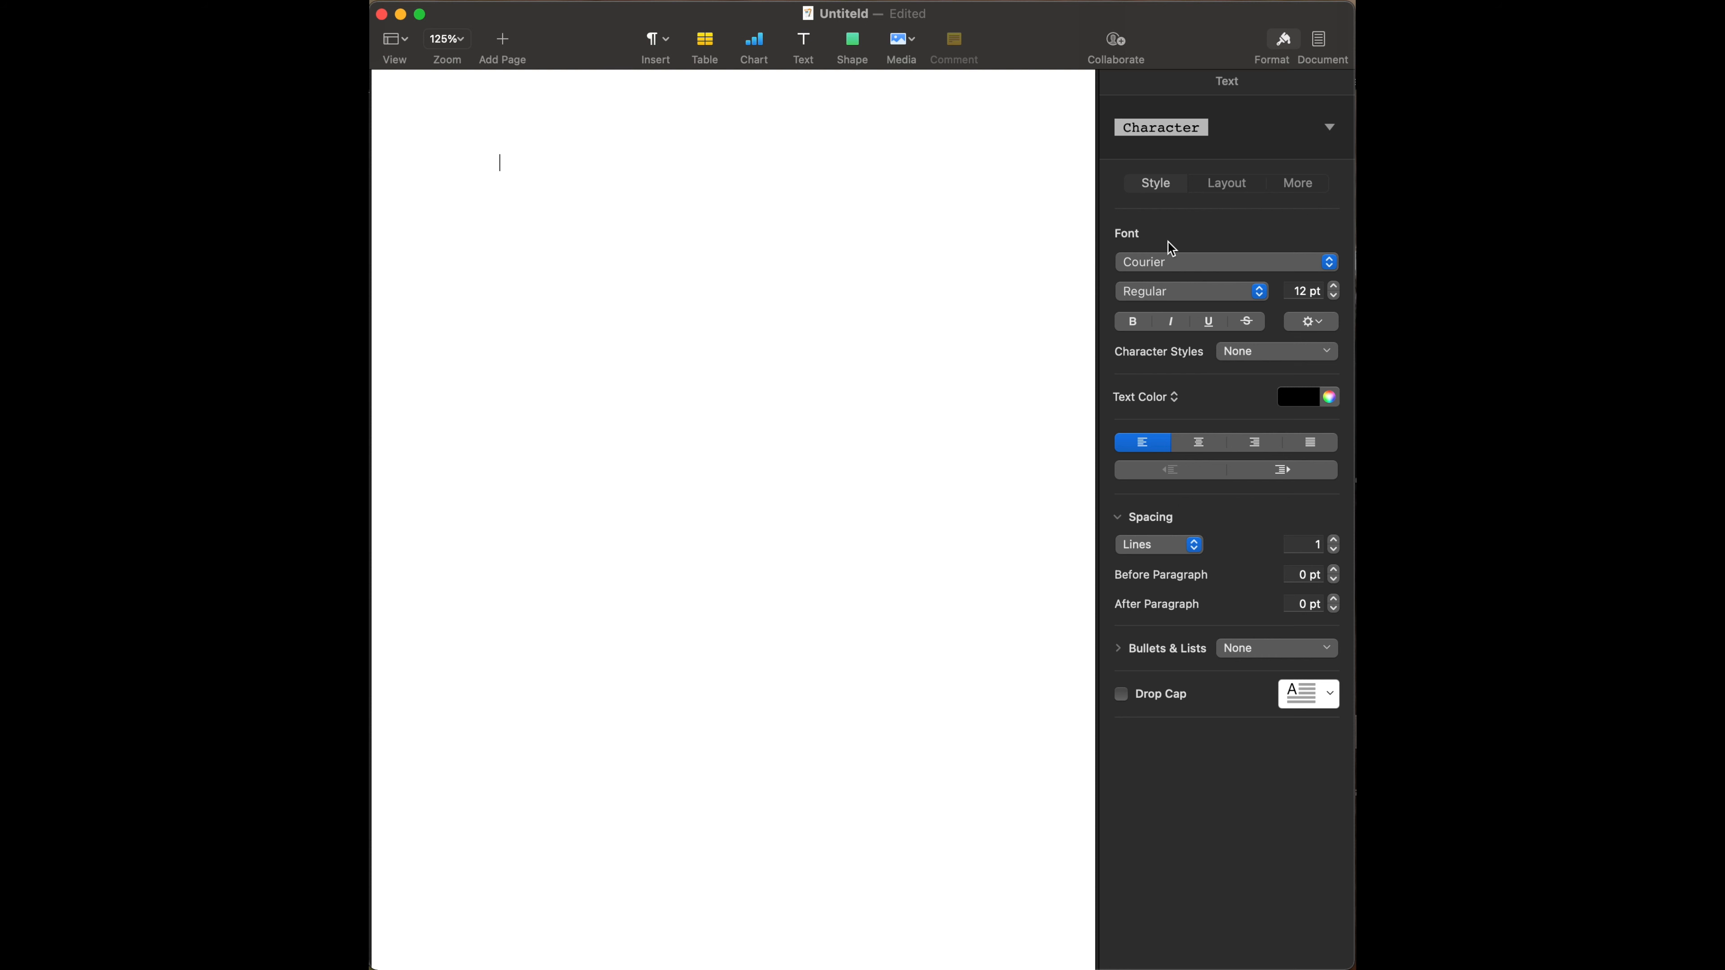
pyautogui.click(1314, 326)
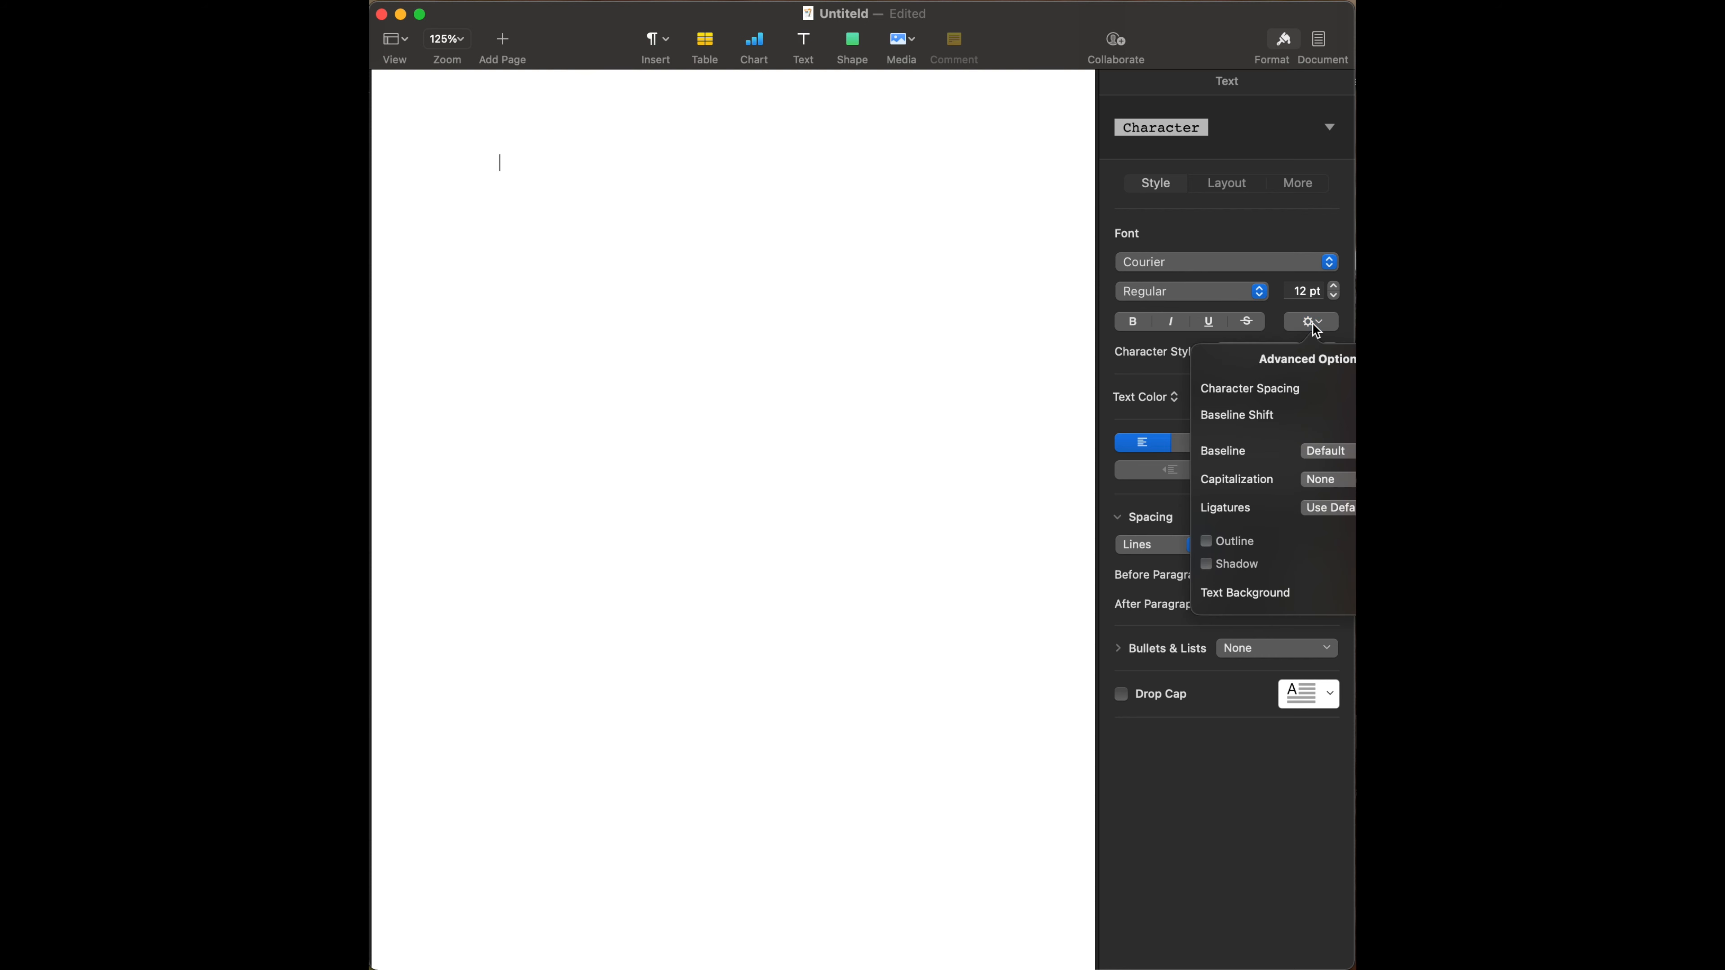
pyautogui.click(1346, 484)
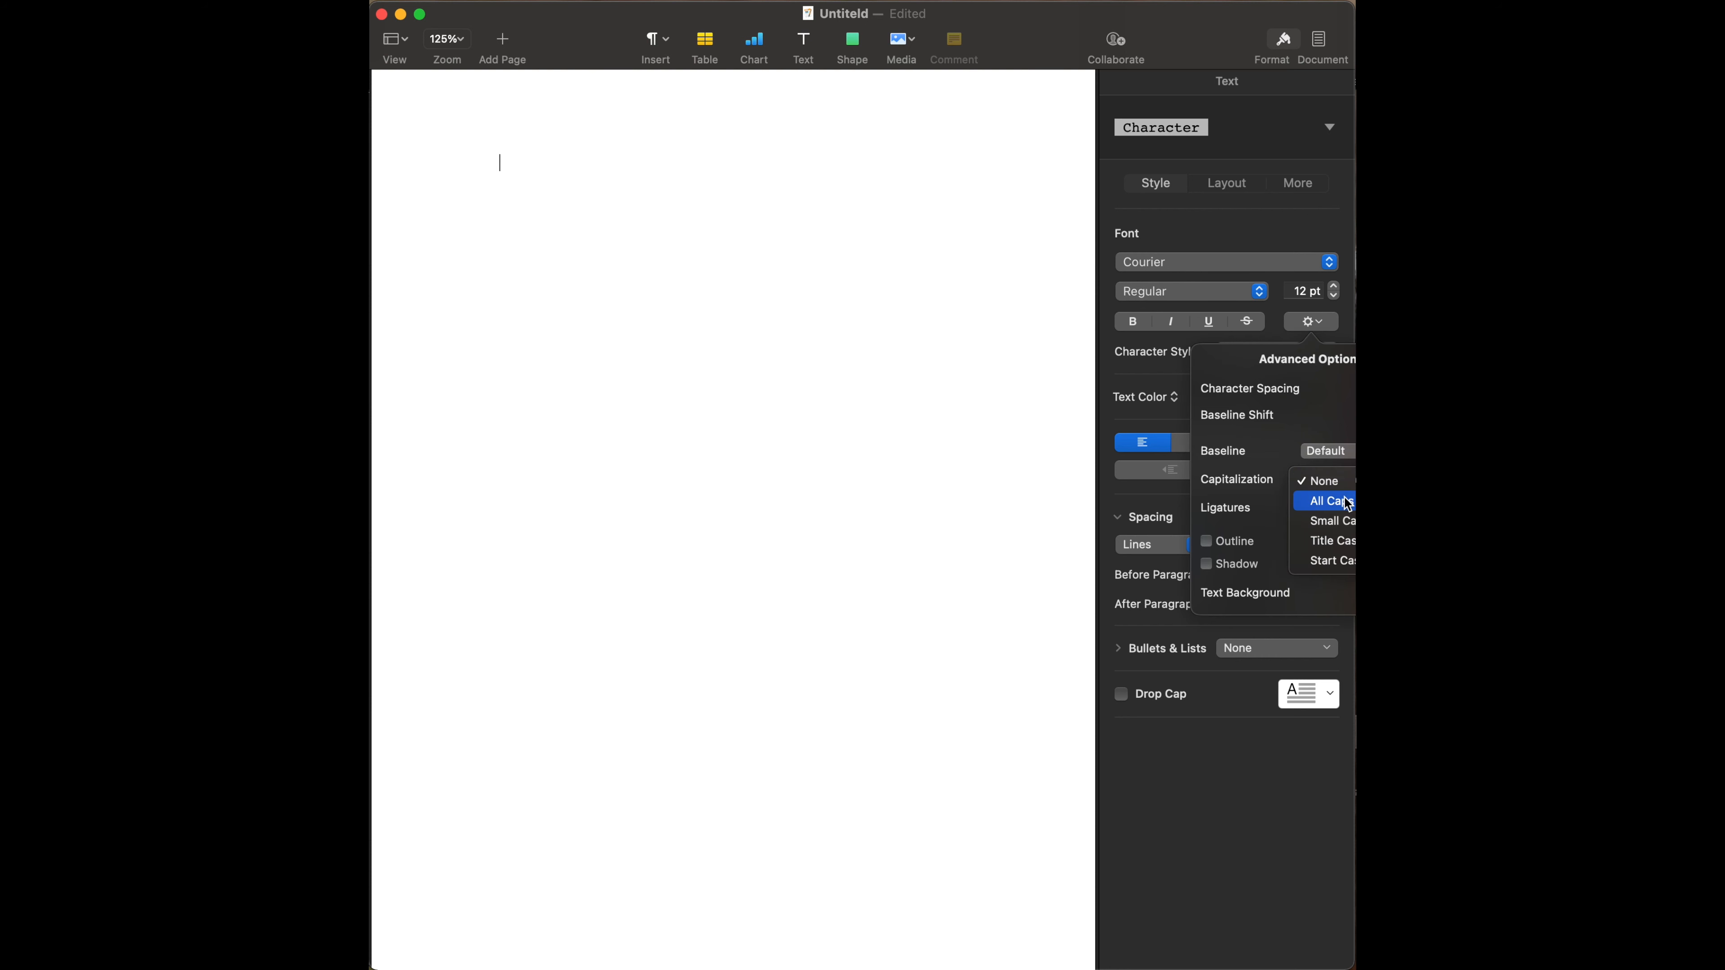
pyautogui.click(1345, 500)
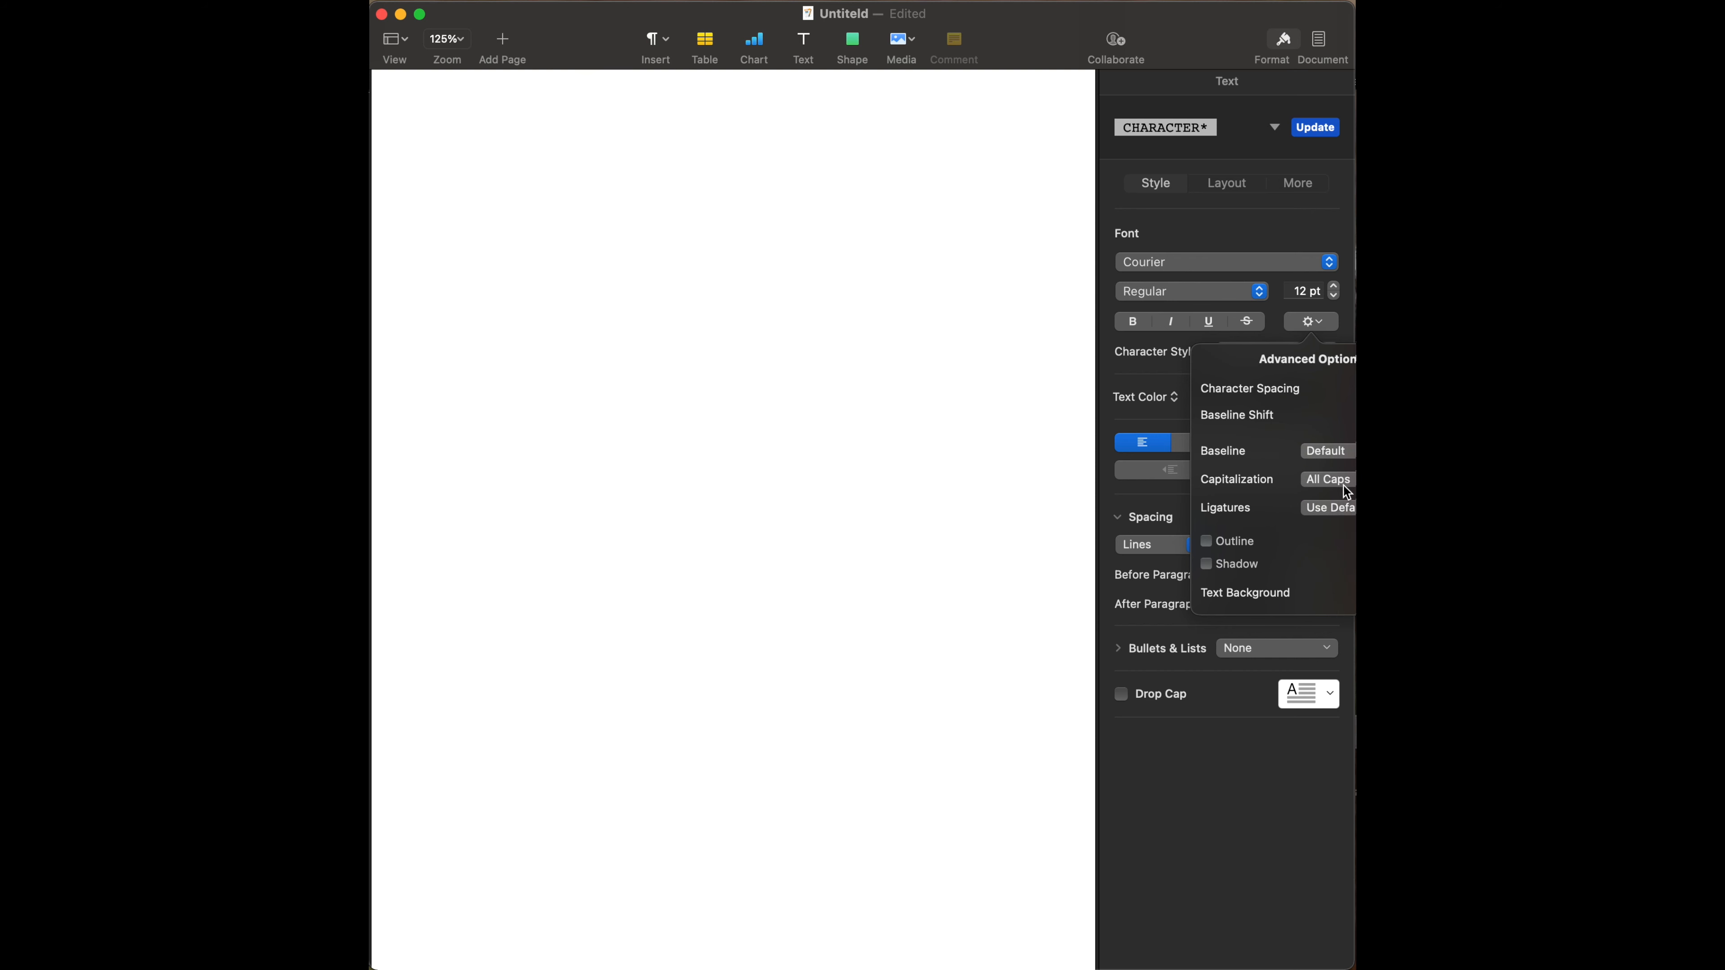
pyautogui.click(1248, 241)
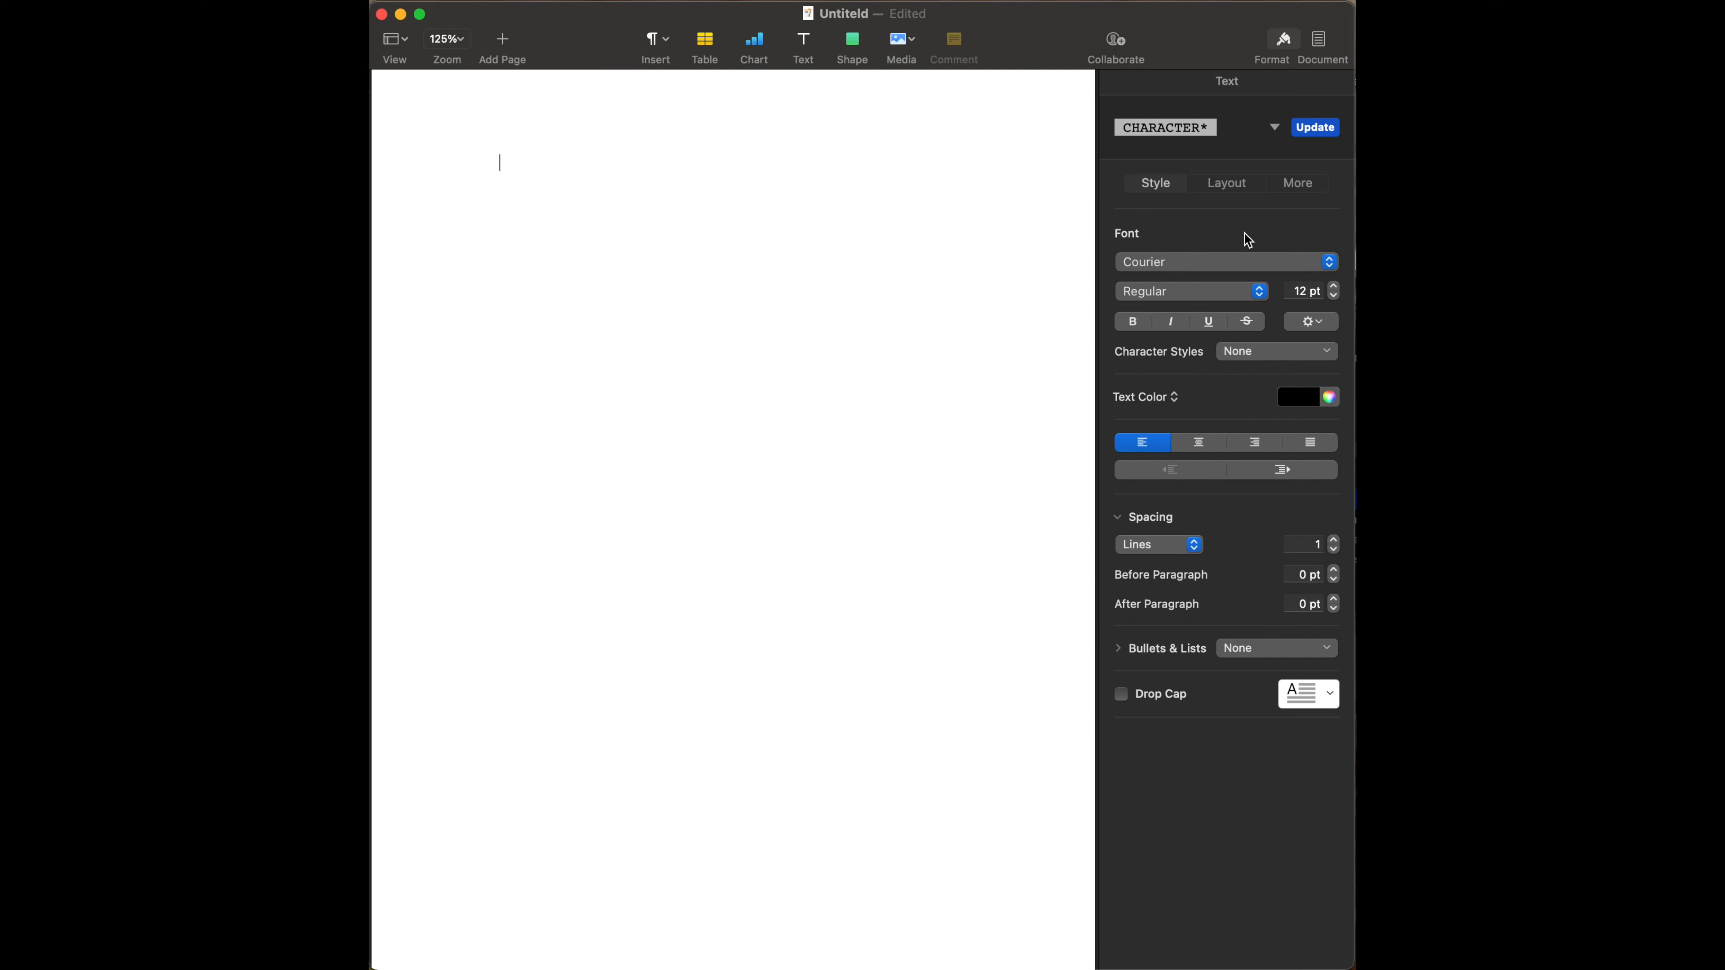
pyautogui.click(1233, 183)
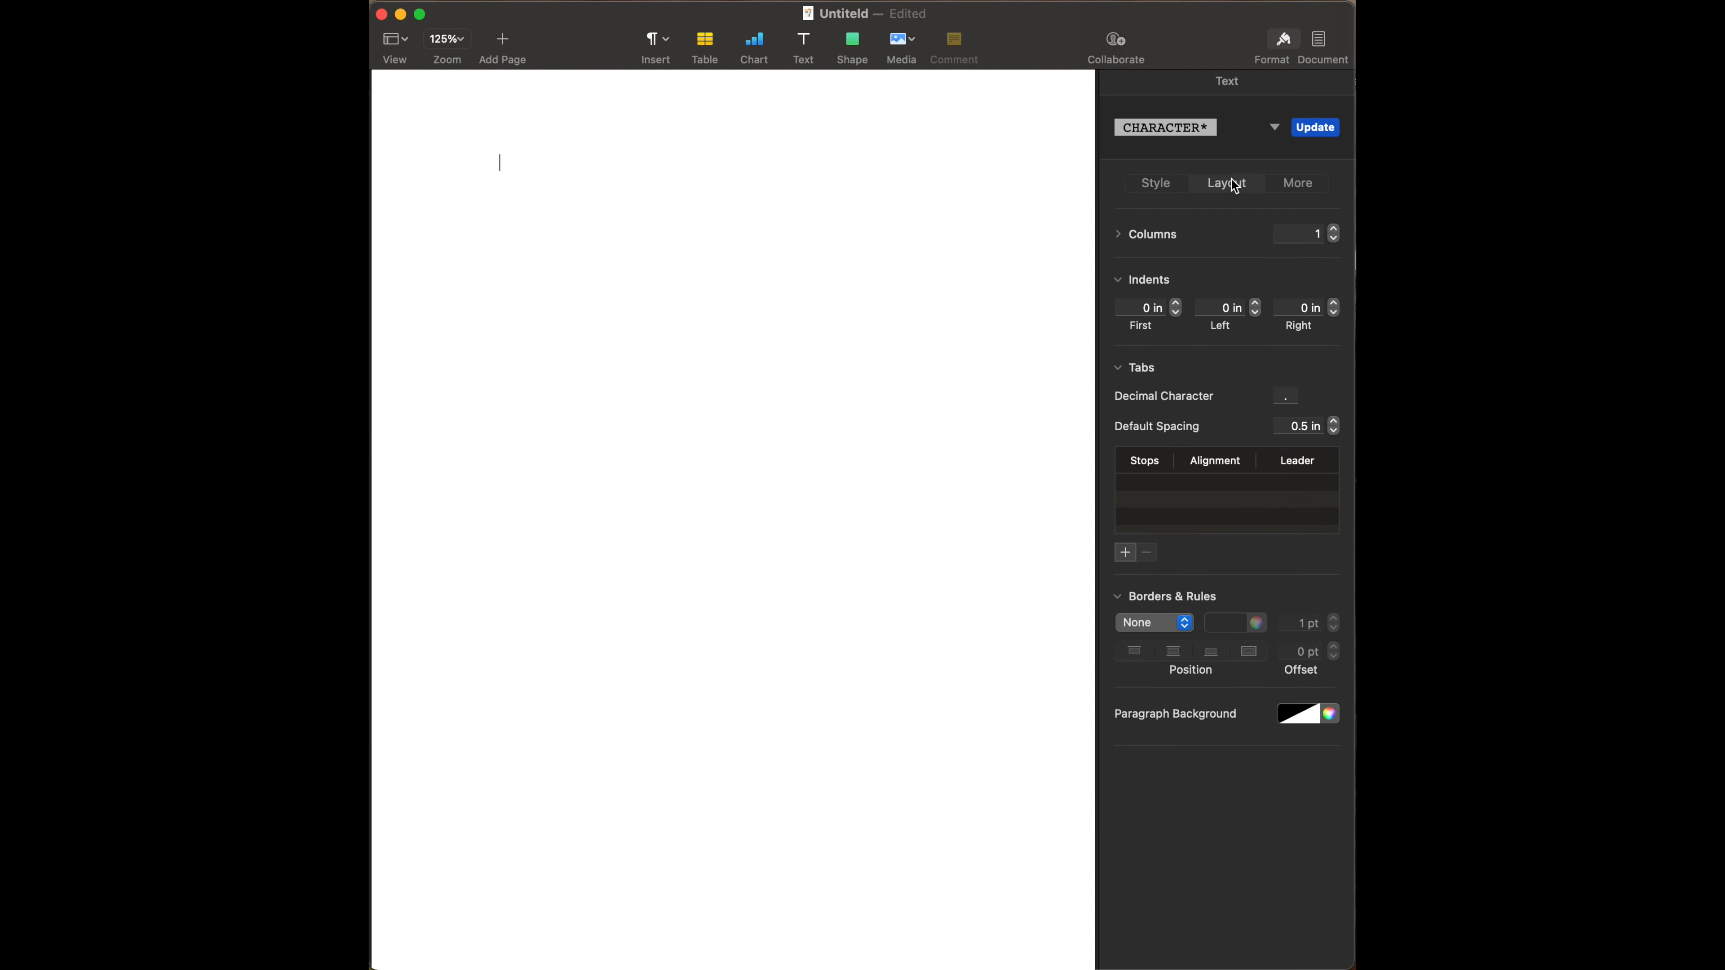
pyautogui.press('super+z')
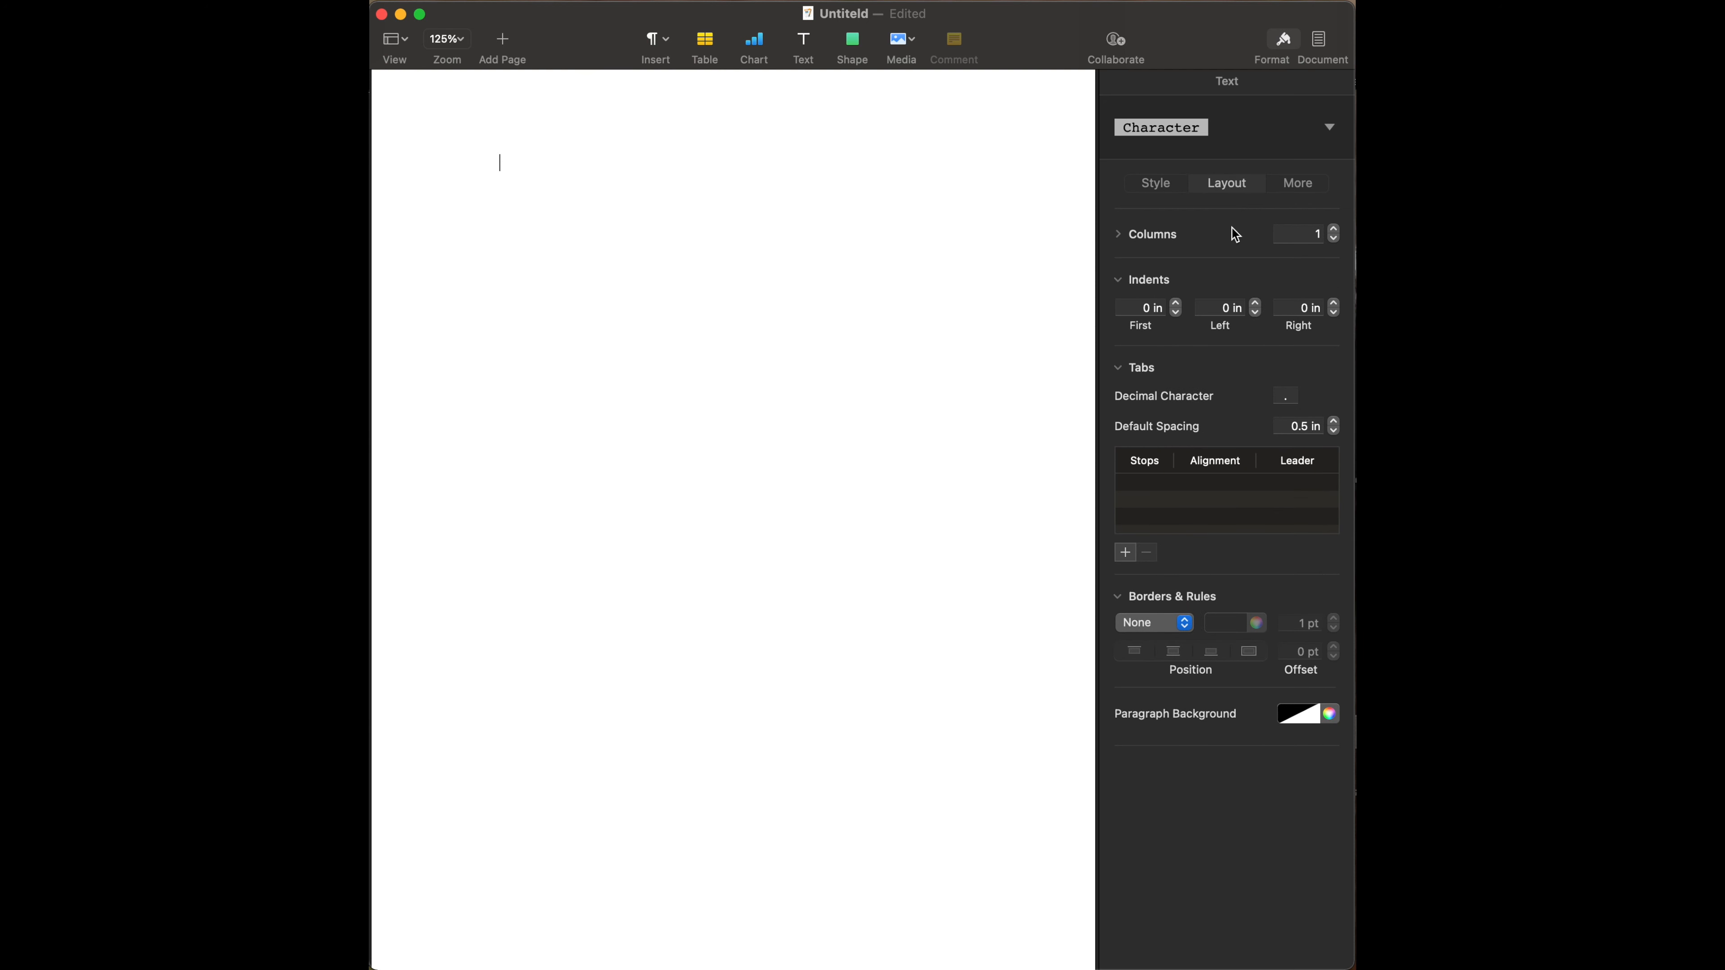
# With the ruler shown, set the Character style's first and left indents to 2.2 in and update the style.
pyautogui.press('super+r')
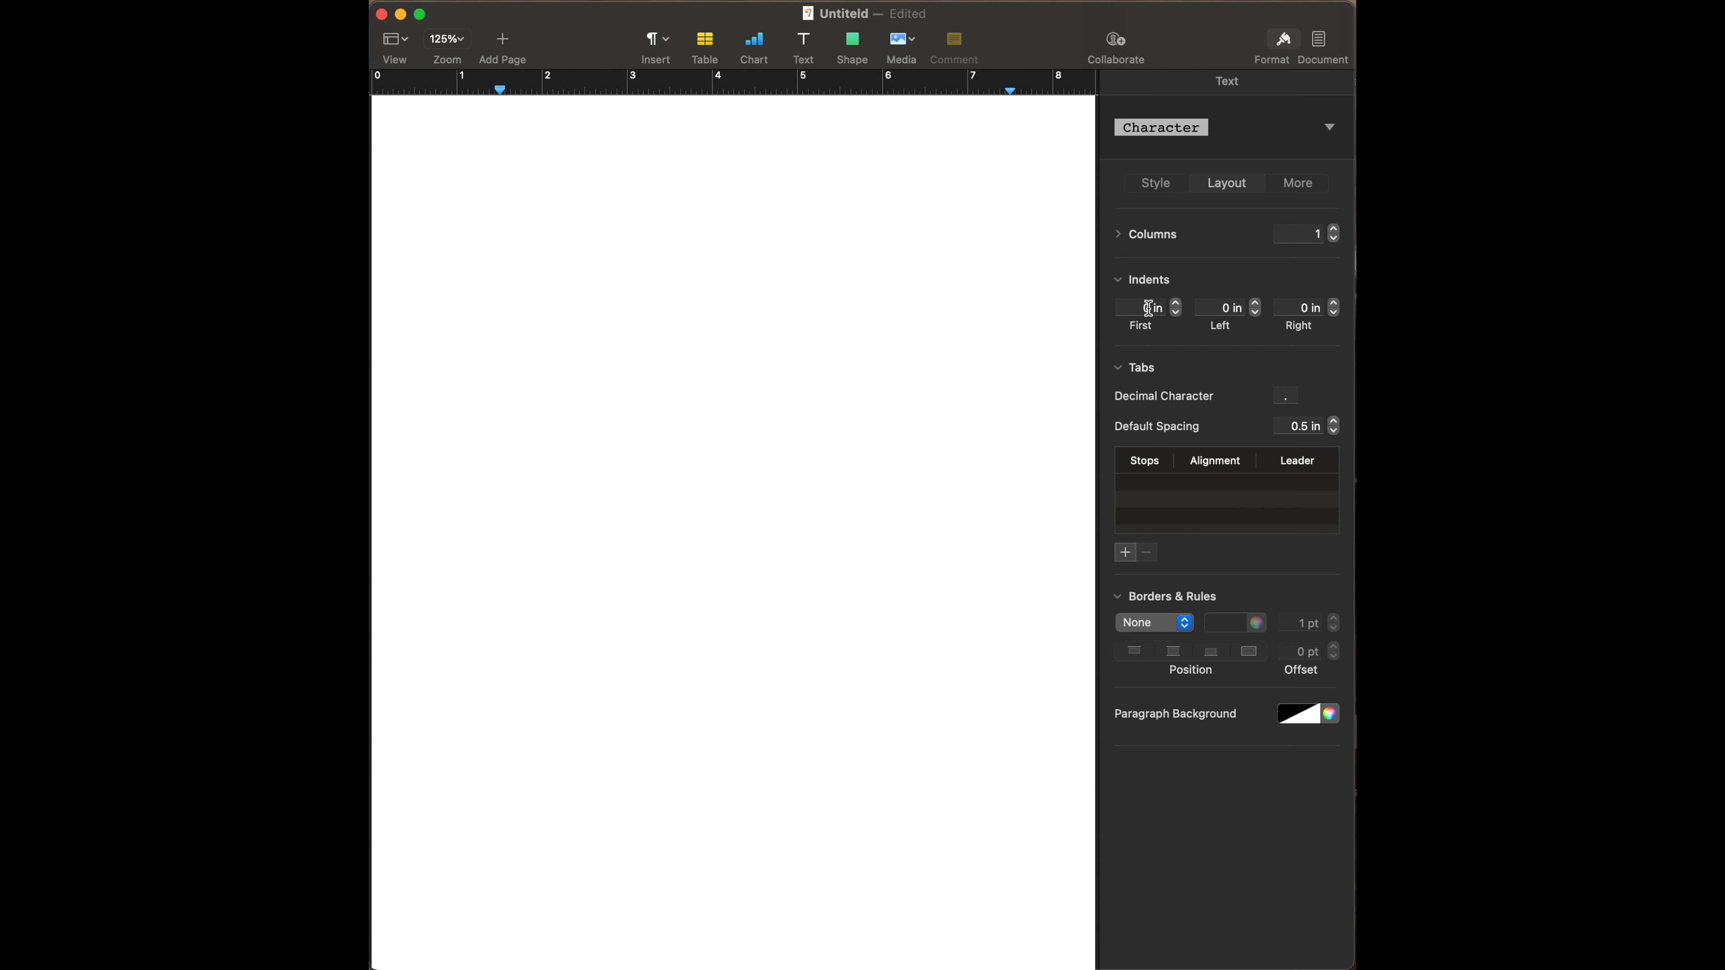
pyautogui.moveTo(1148, 308); pyautogui.dragTo(1128, 307)
pyautogui.write('2.2')
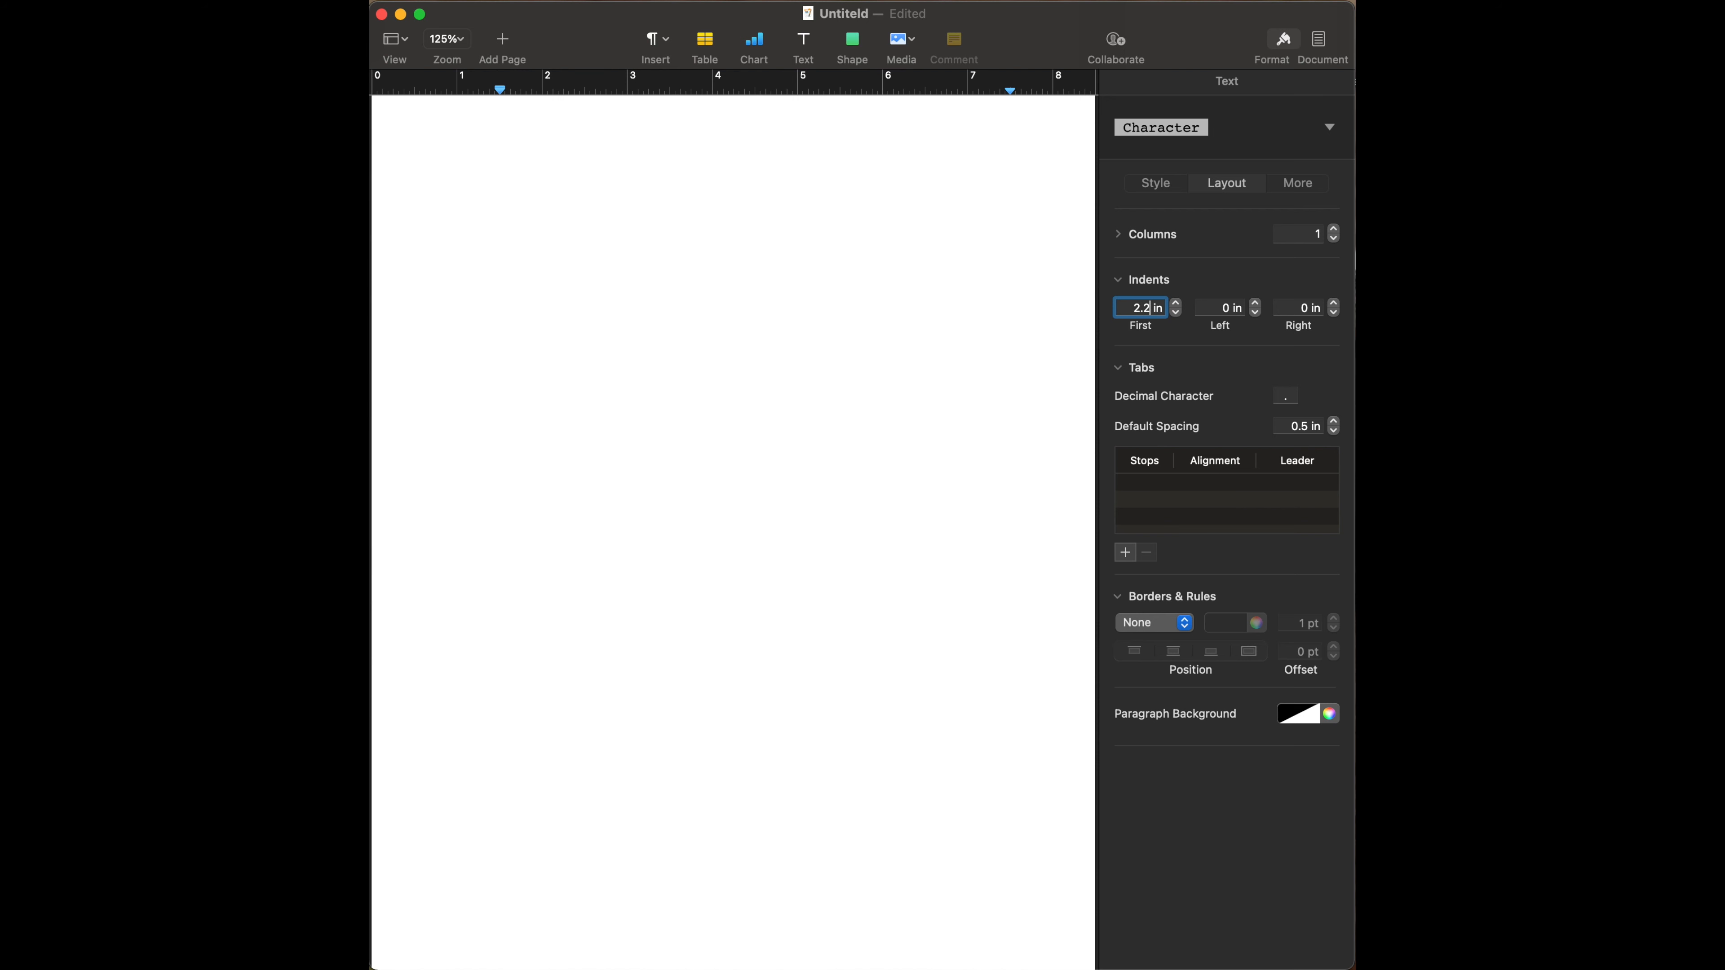
pyautogui.click(1221, 306)
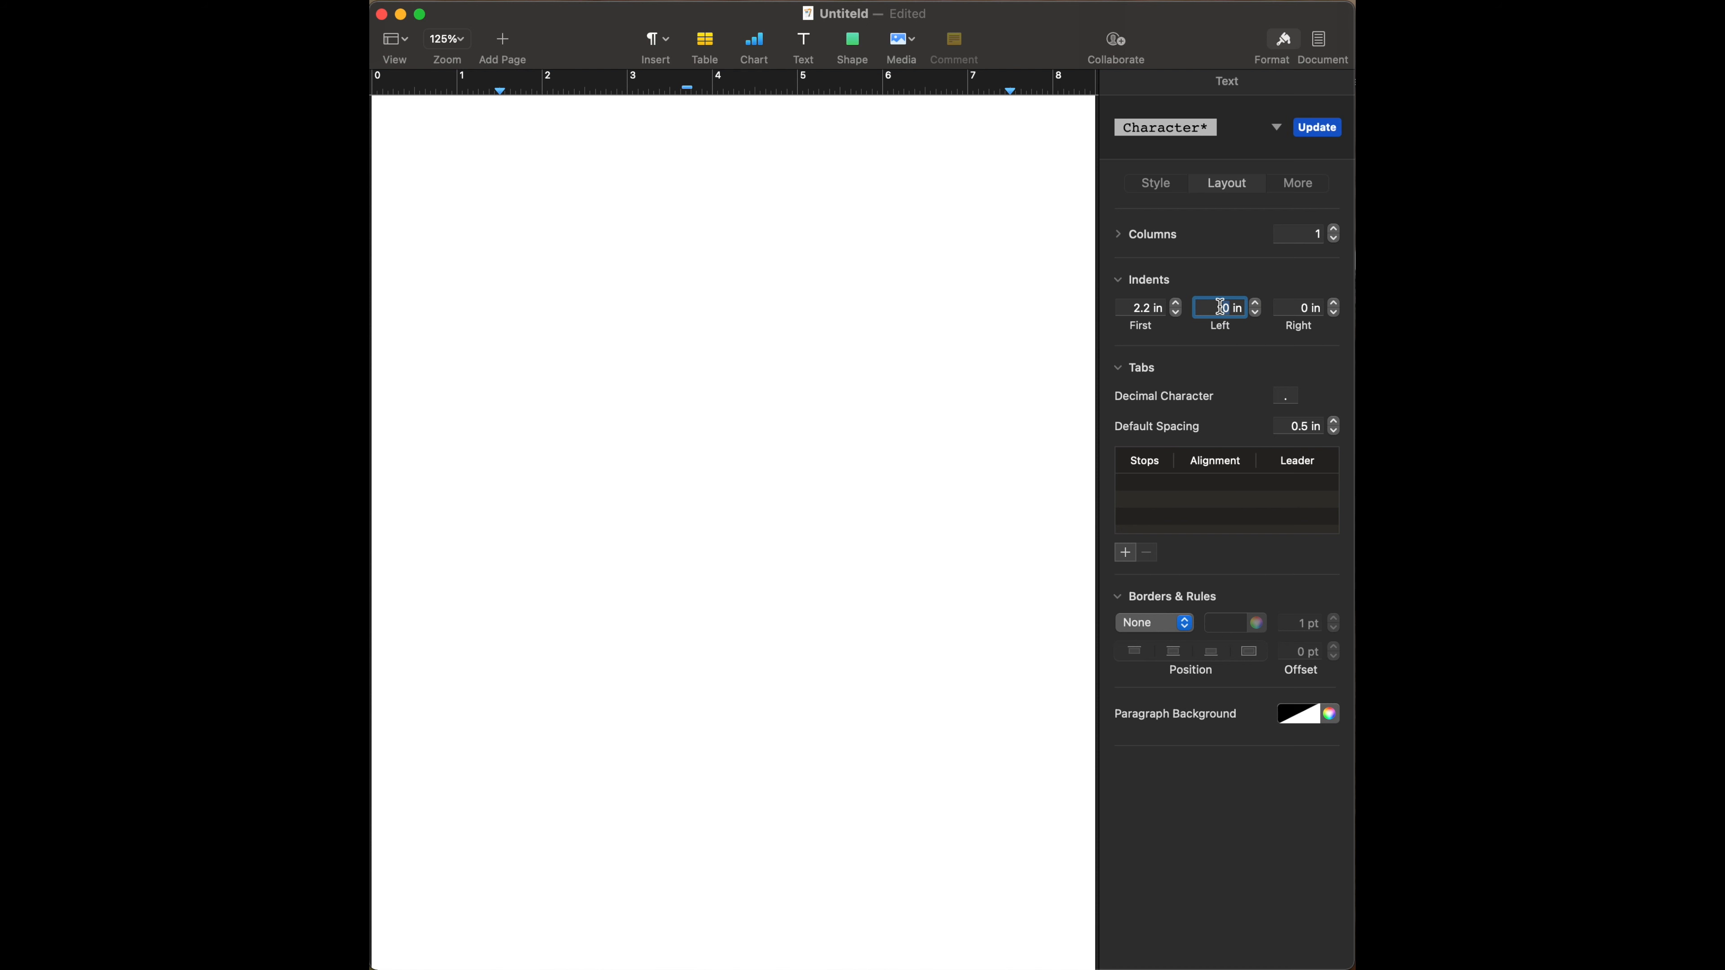
pyautogui.write('2')
pyautogui.write('.')
pyautogui.write('2')
pyautogui.press('Return')
pyautogui.click(1315, 127)
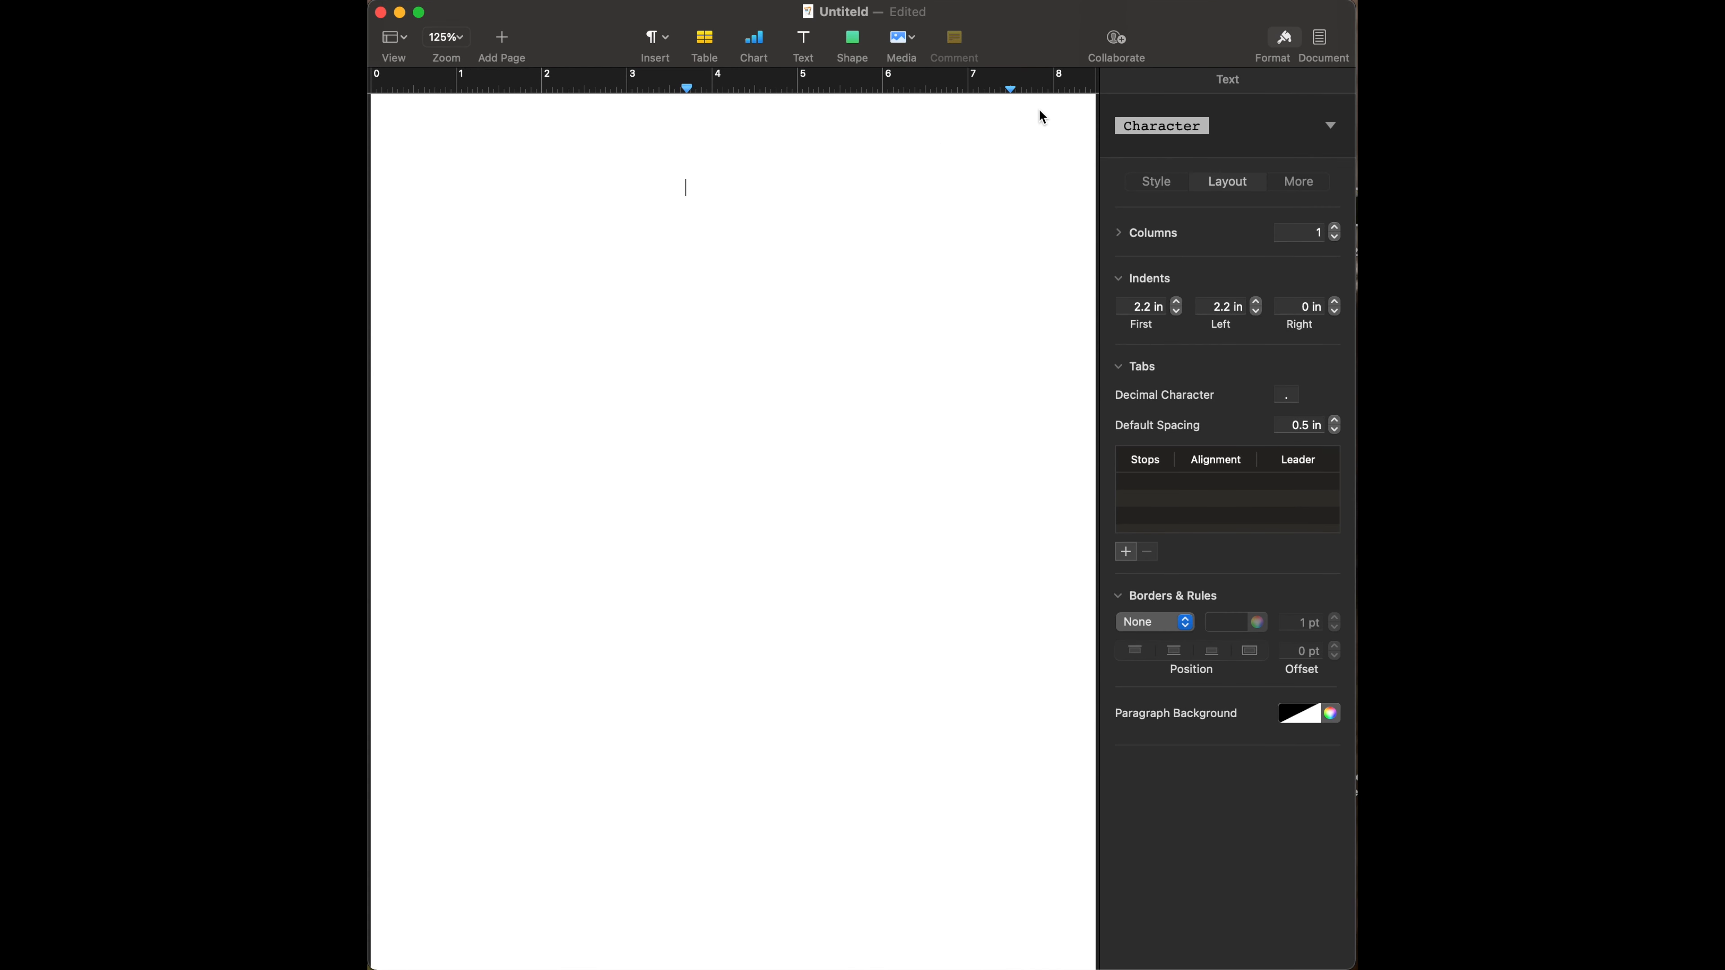
# Apply the Dialogue paragraph style, set its first and left indents to 1 in, and update the style.
pyautogui.click(1147, 126)
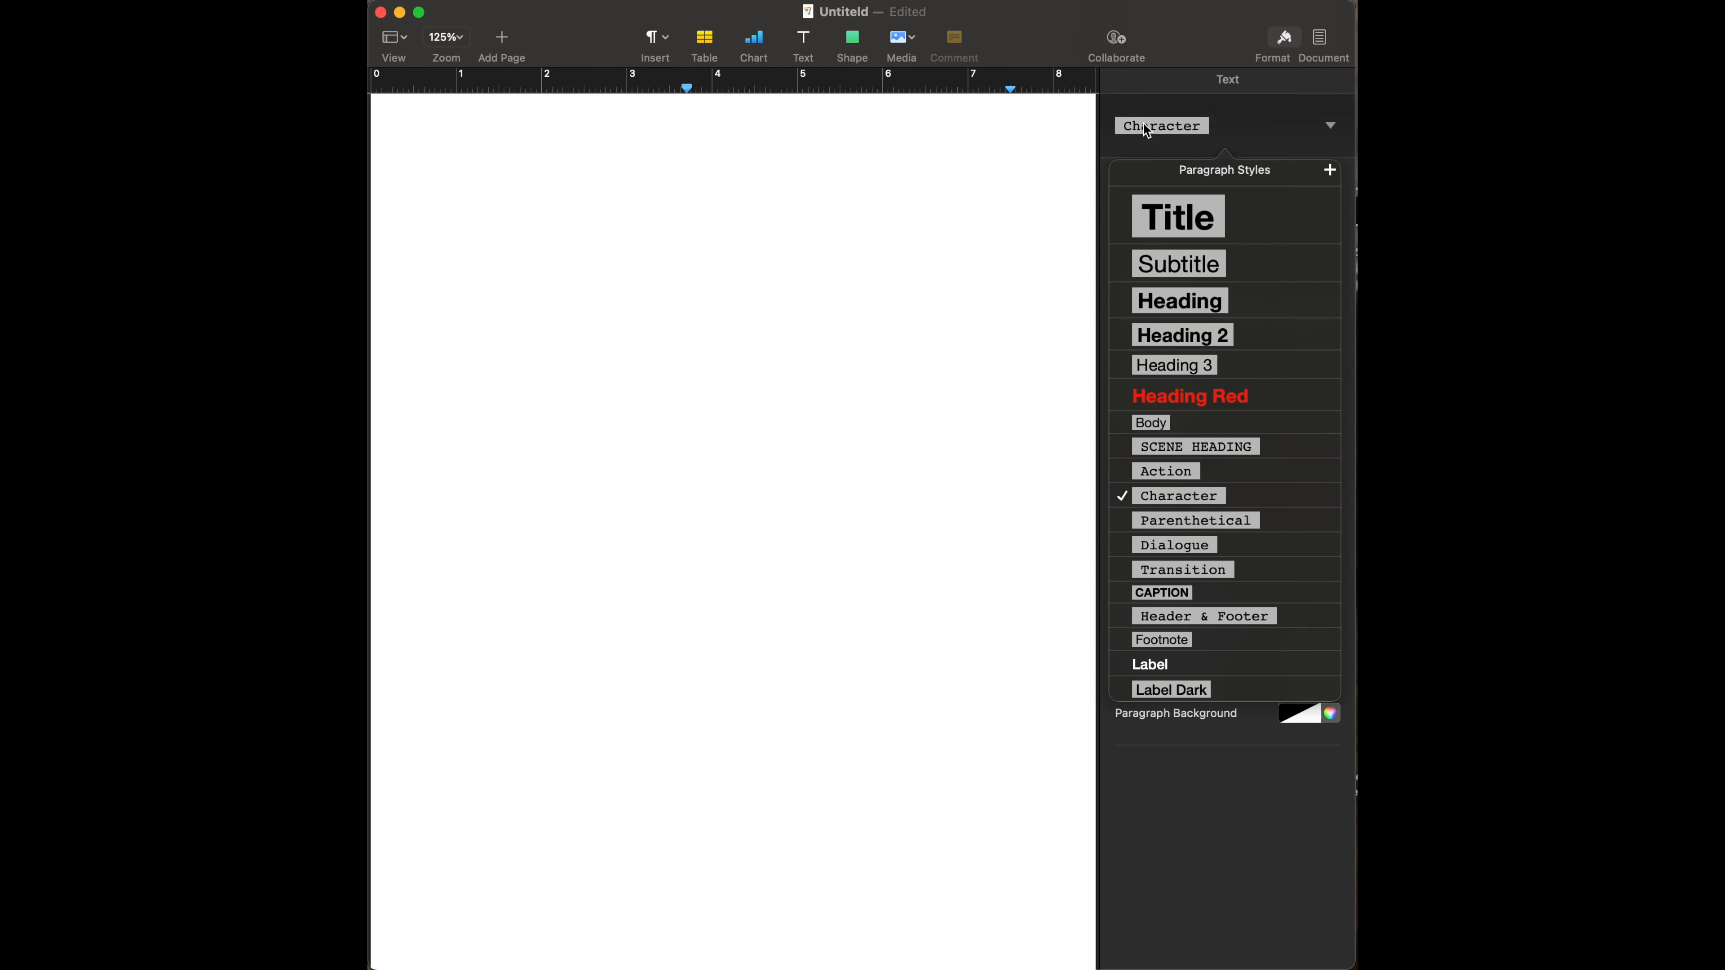
pyautogui.click(1193, 548)
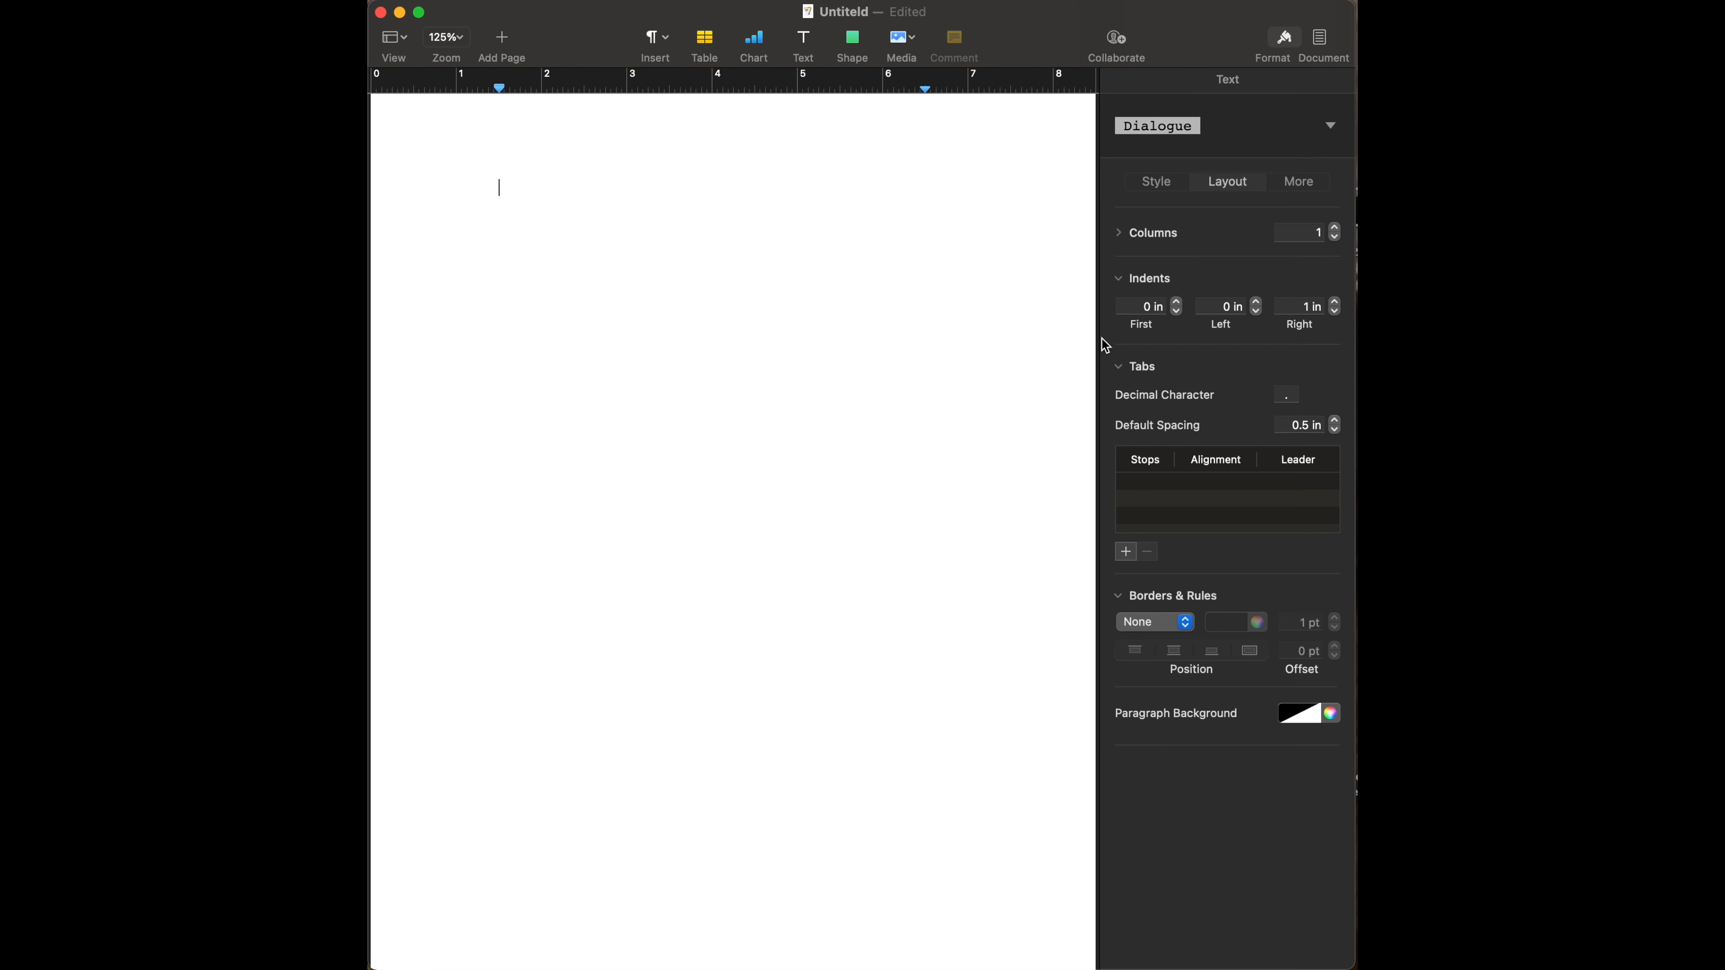
pyautogui.click(1136, 308)
pyautogui.write('1')
pyautogui.click(1233, 307)
pyautogui.click(1316, 125)
pyautogui.click(1096, 315)
# Apply the Parenthetical paragraph style, set its first and left indents to 1.6 in, and update the style.
pyautogui.click(1141, 129)
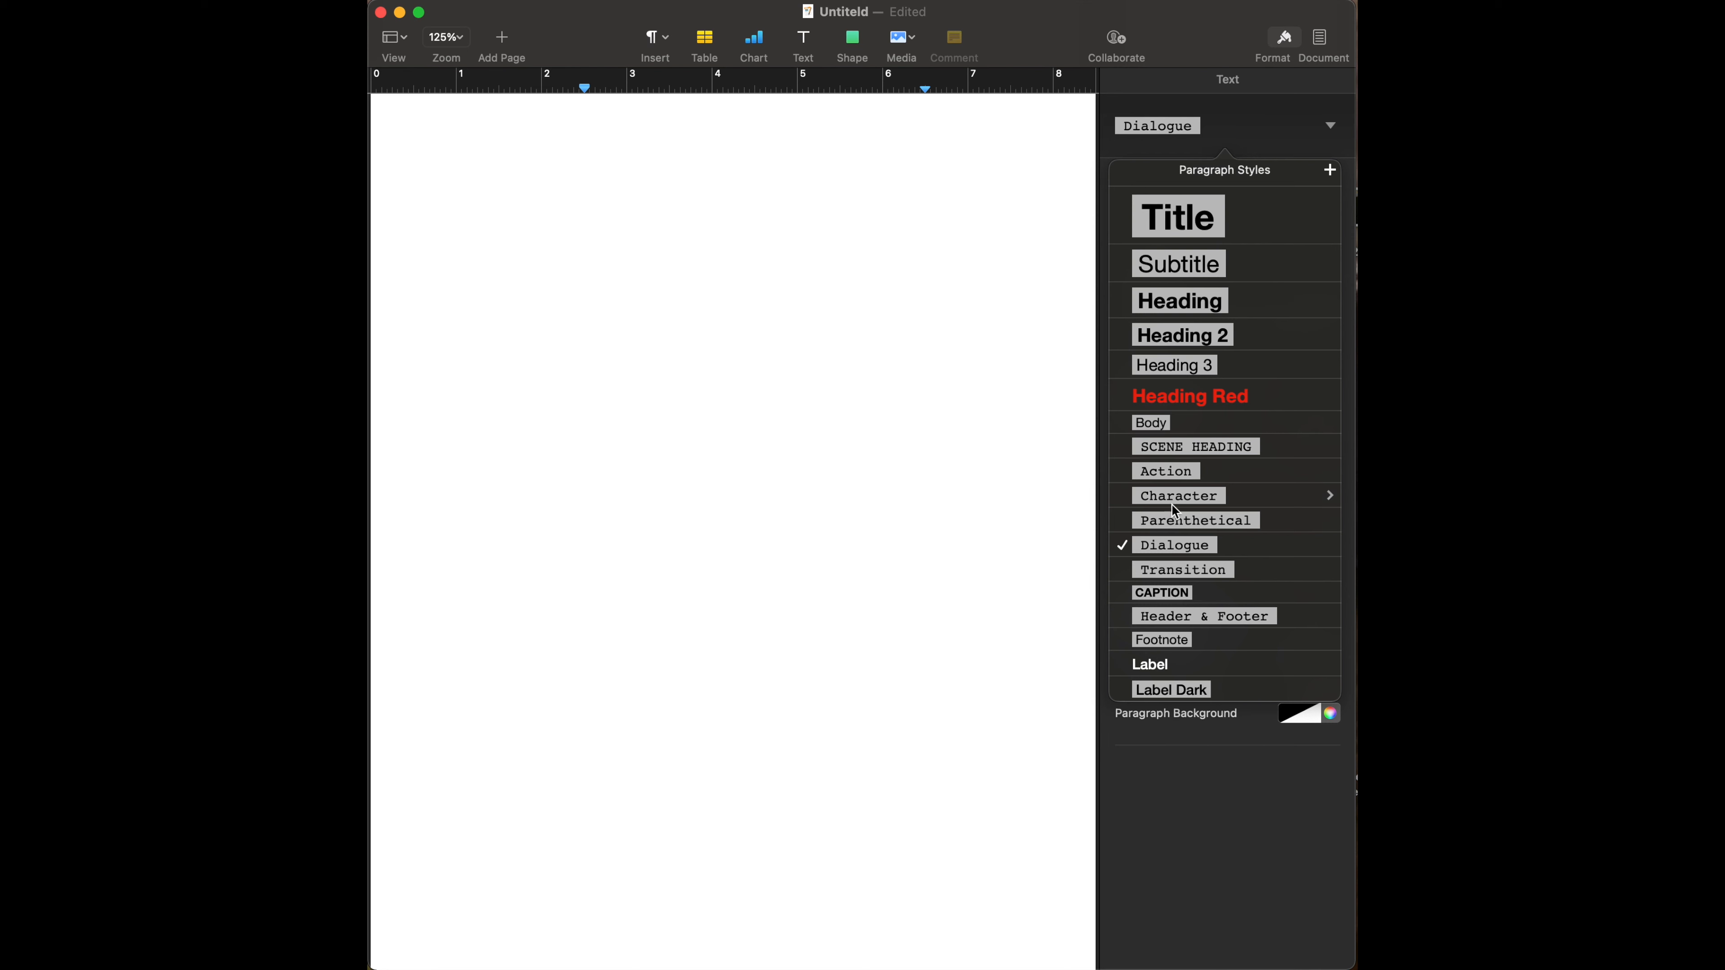
pyautogui.click(1176, 528)
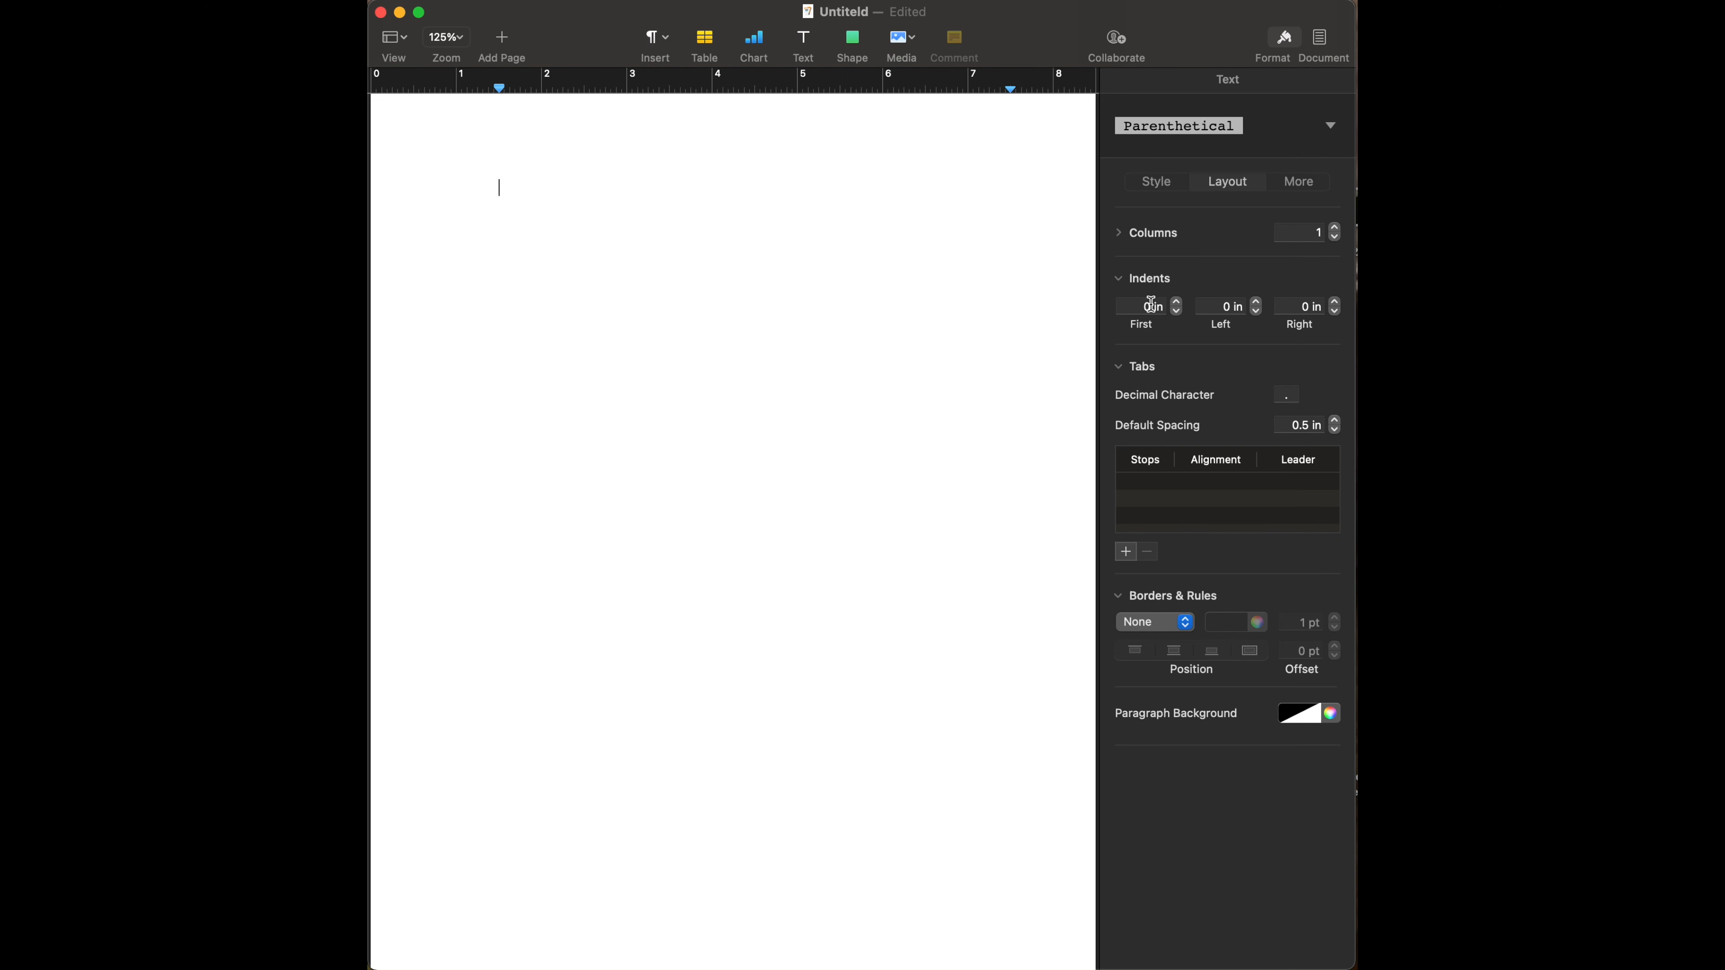
pyautogui.click(1122, 307)
pyautogui.write('1.6')
pyautogui.doubleClick(1230, 304)
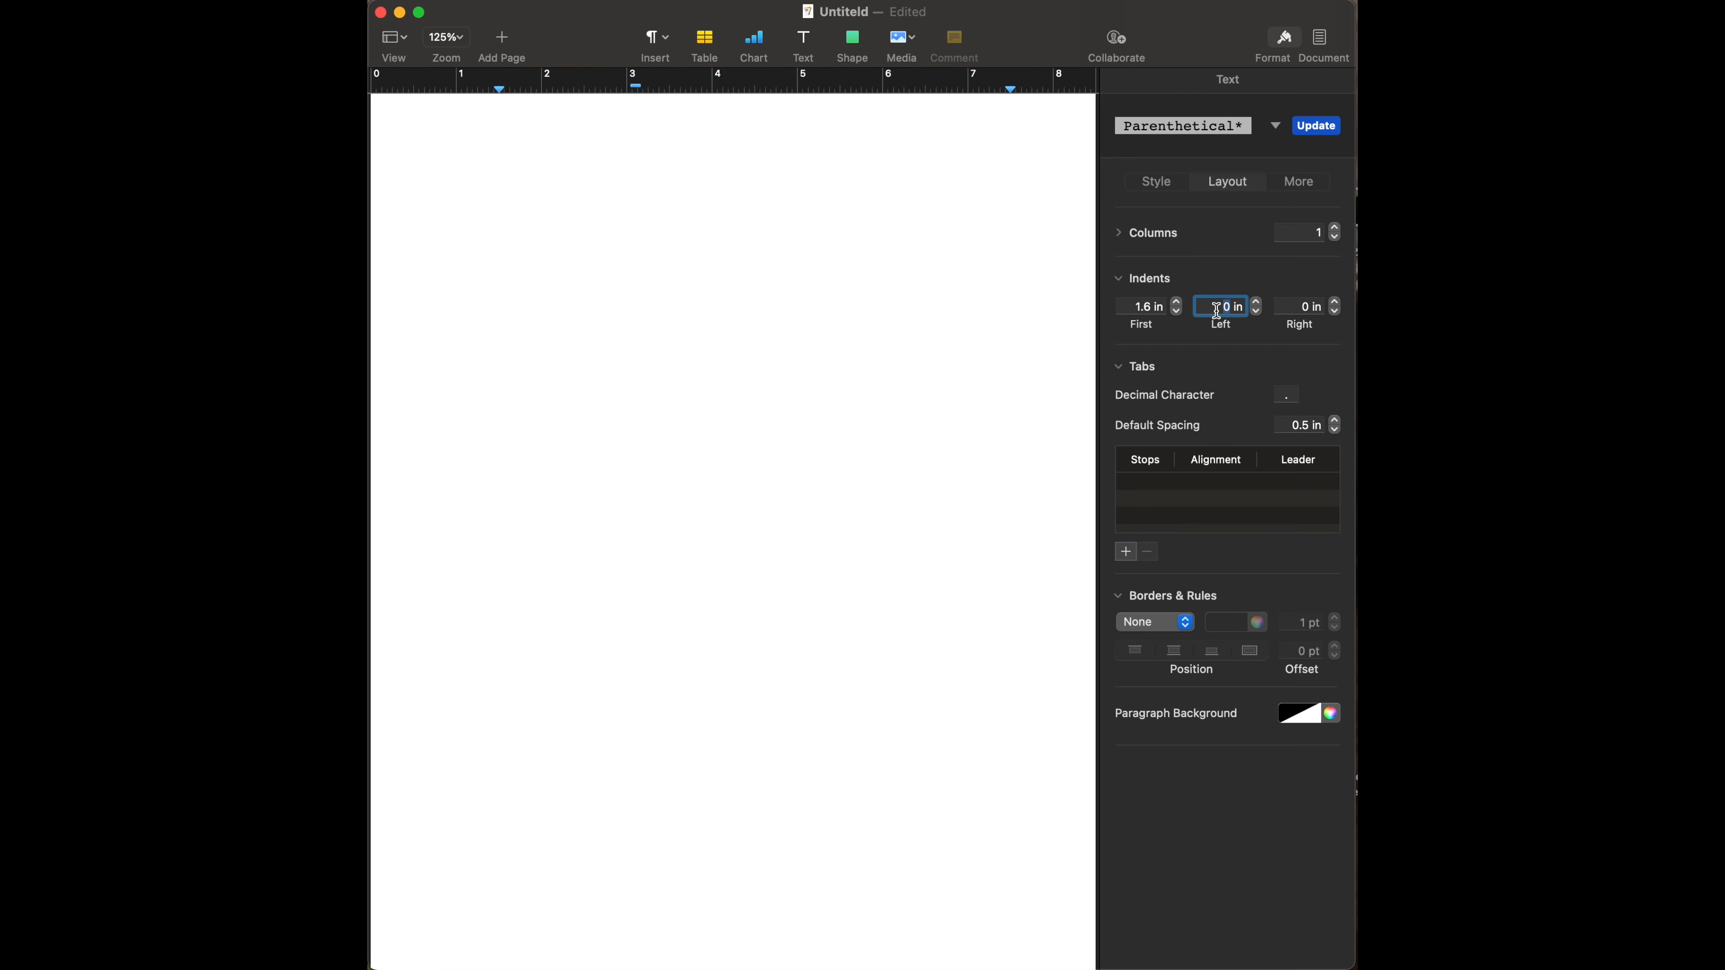
pyautogui.write('1.6')
pyautogui.click(1315, 126)
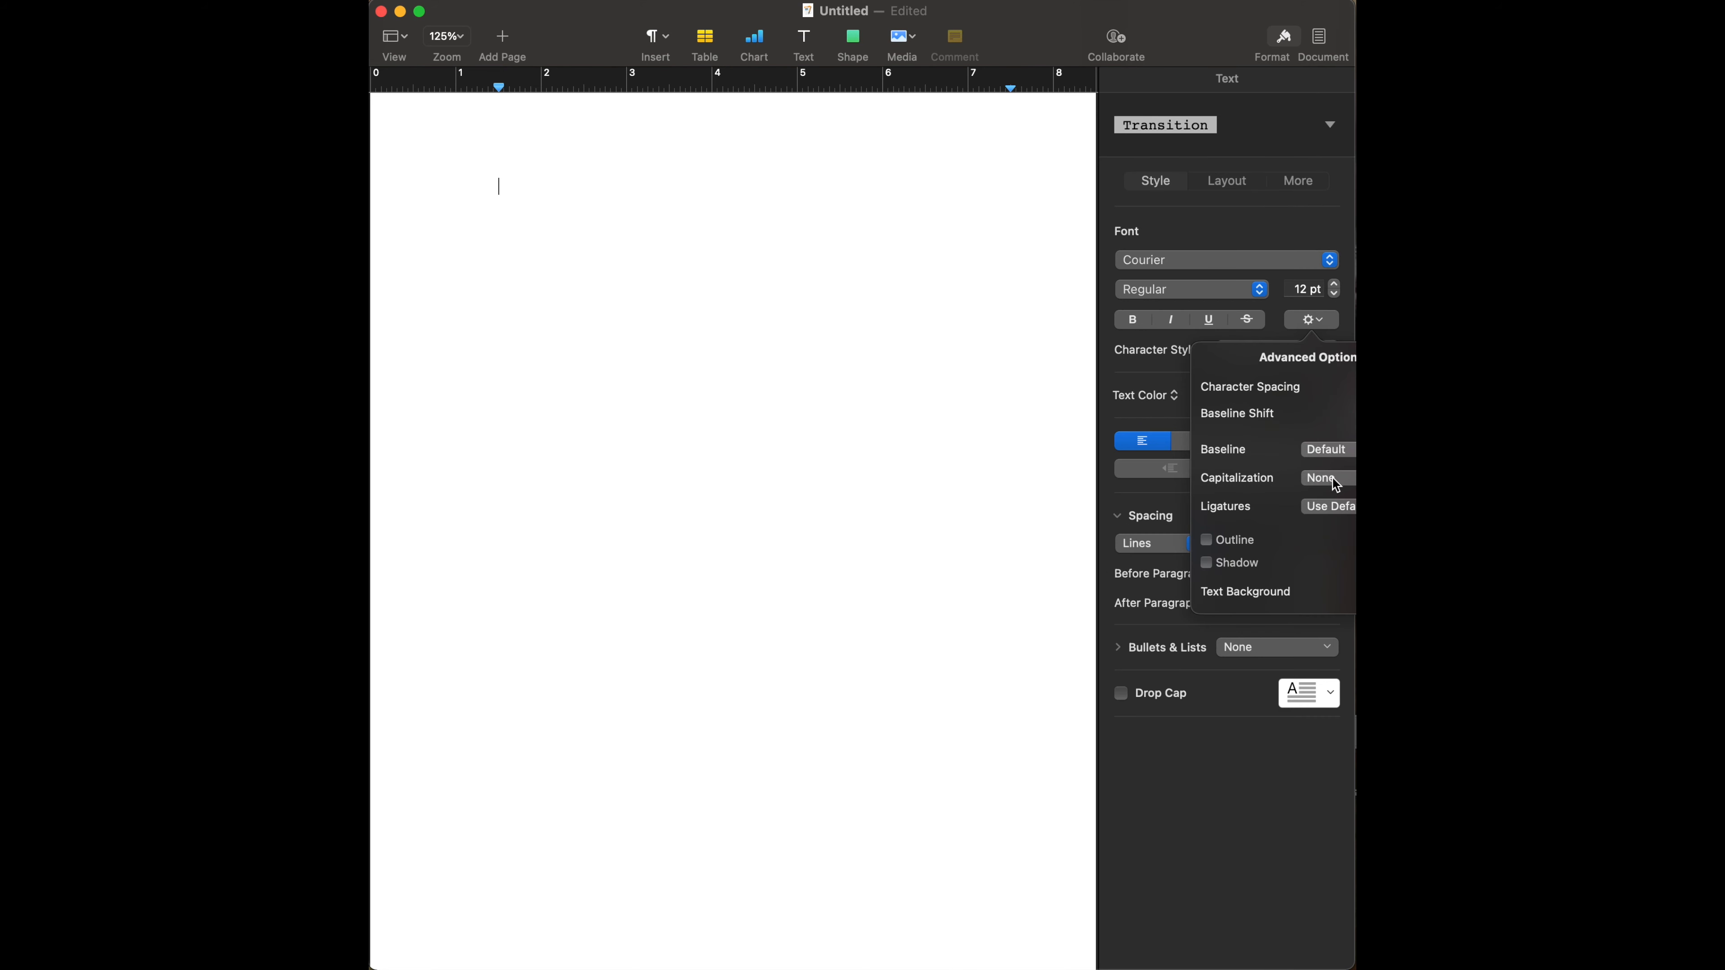
# Set the capitalization of the Transition paragraph style to All Caps.
pyautogui.click(1335, 484)
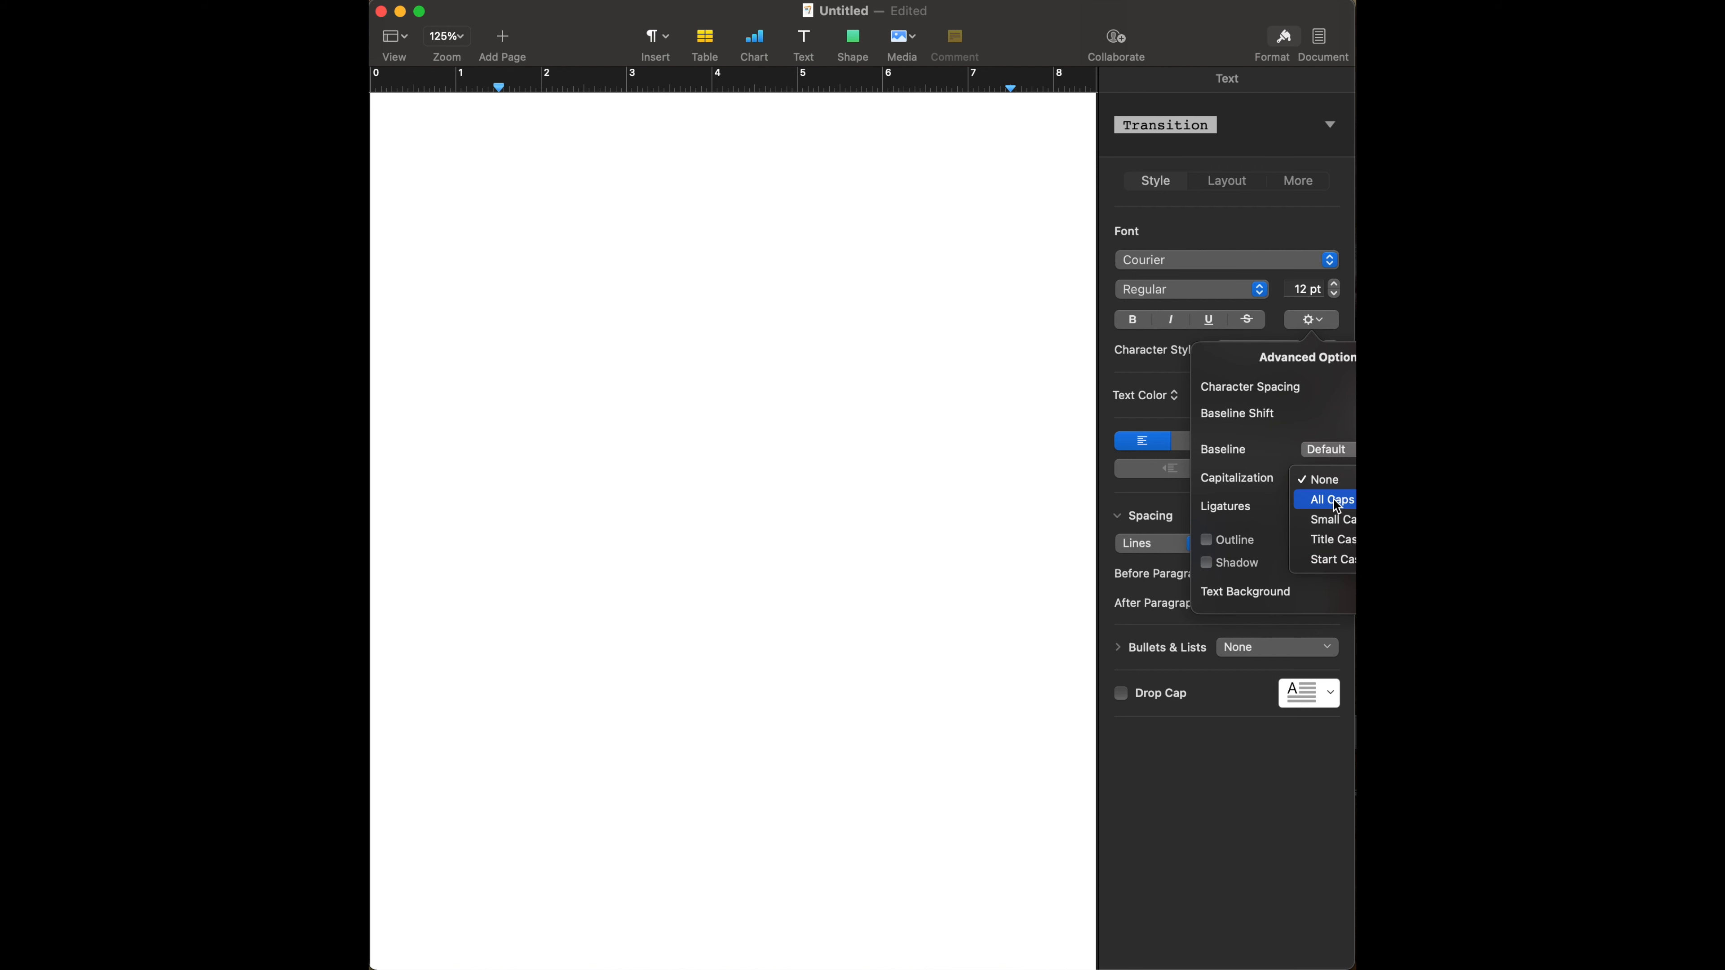
pyautogui.click(1335, 501)
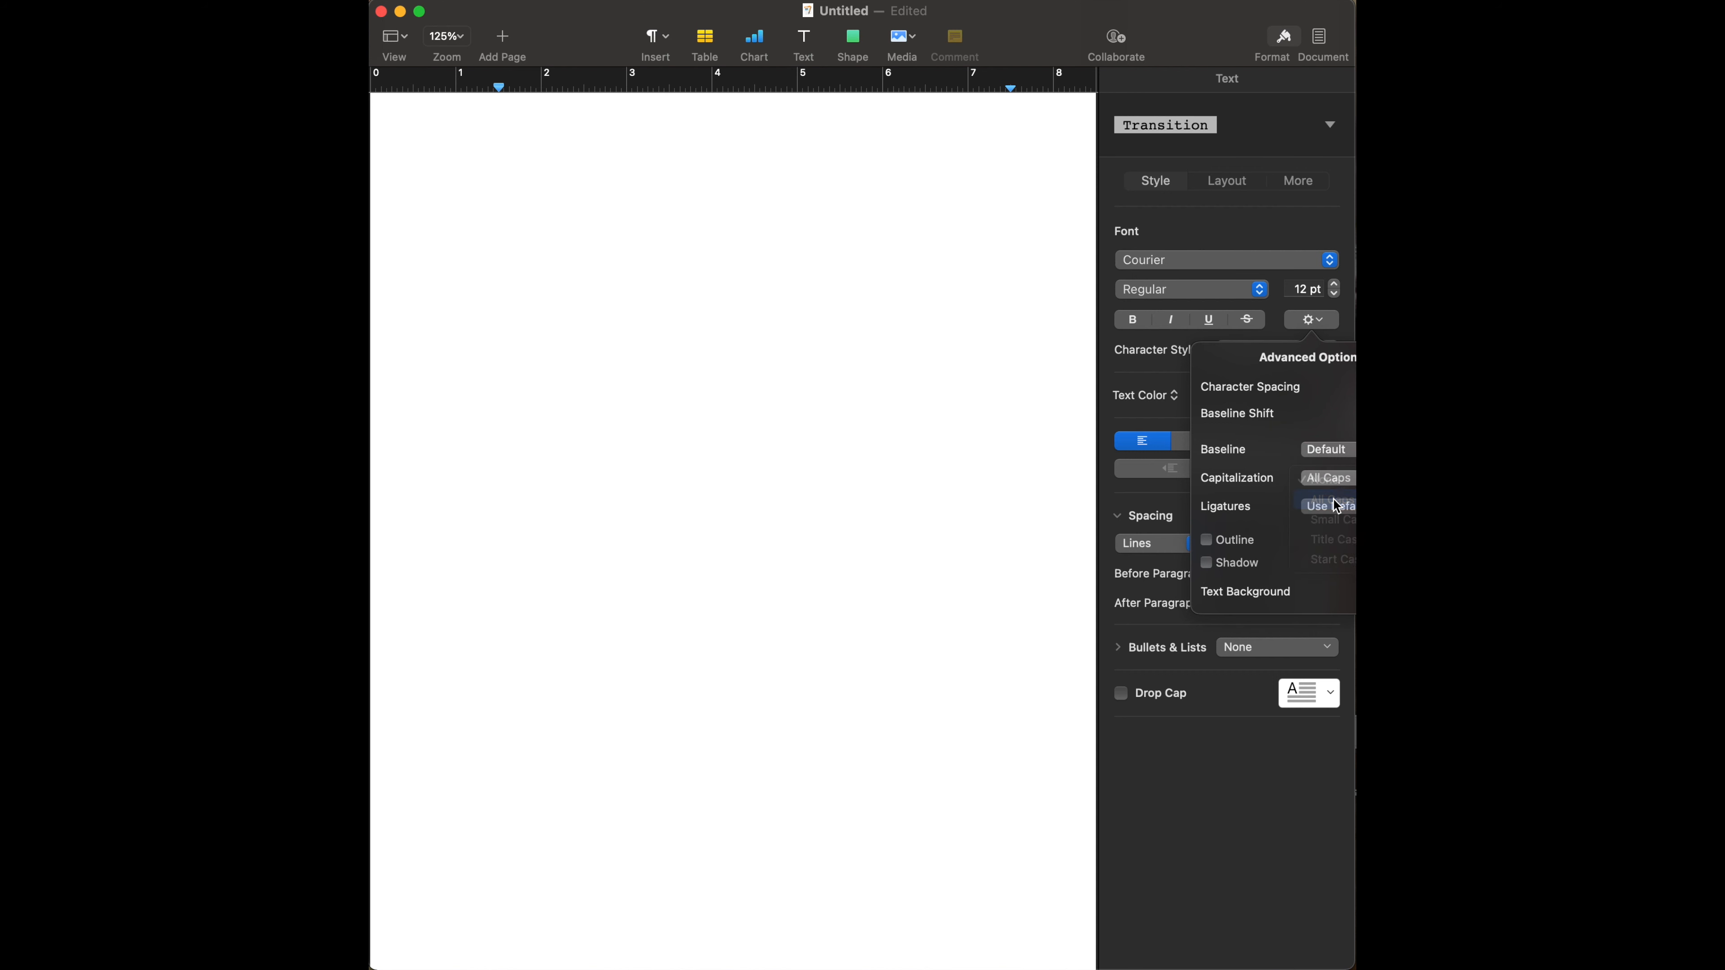
pyautogui.click(1318, 325)
# Set the Transition style's first and left indents to 4.5 in and update the style.
pyautogui.click(1226, 187)
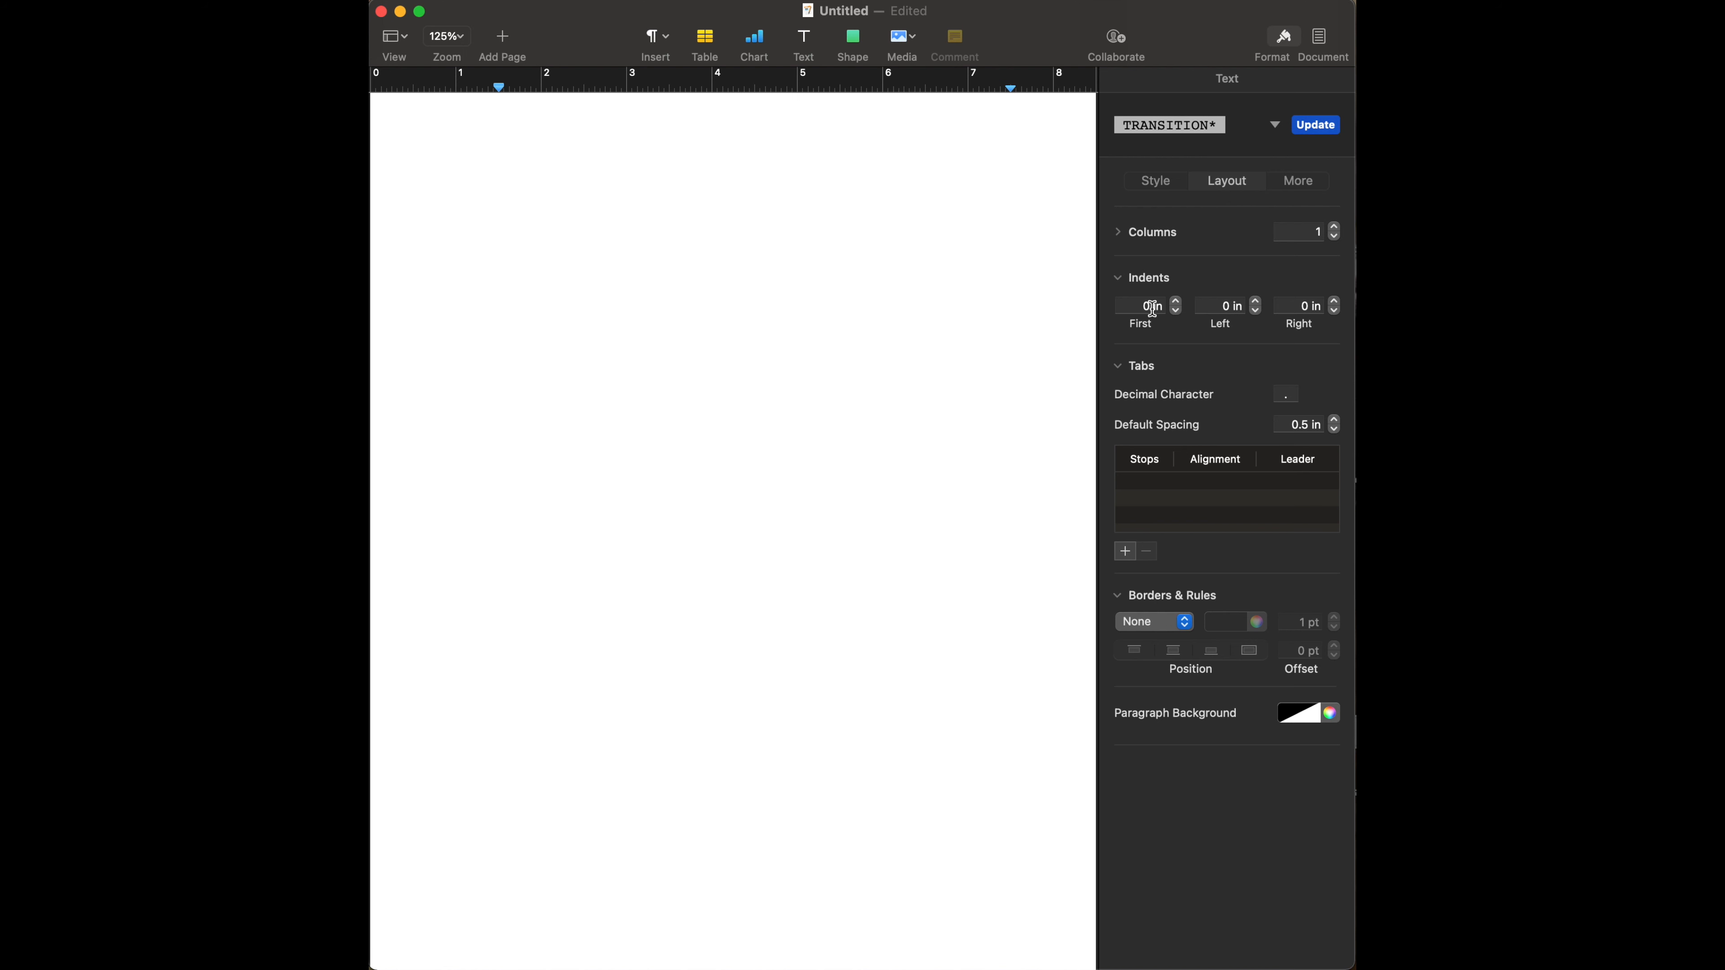
pyautogui.moveTo(1151, 308); pyautogui.dragTo(1137, 307)
pyautogui.write('4.5')
pyautogui.press('Return')
pyautogui.click(1227, 306)
pyautogui.press('BackSpace')
pyautogui.write('4.5')
pyautogui.press('Return')
pyautogui.click(1318, 125)
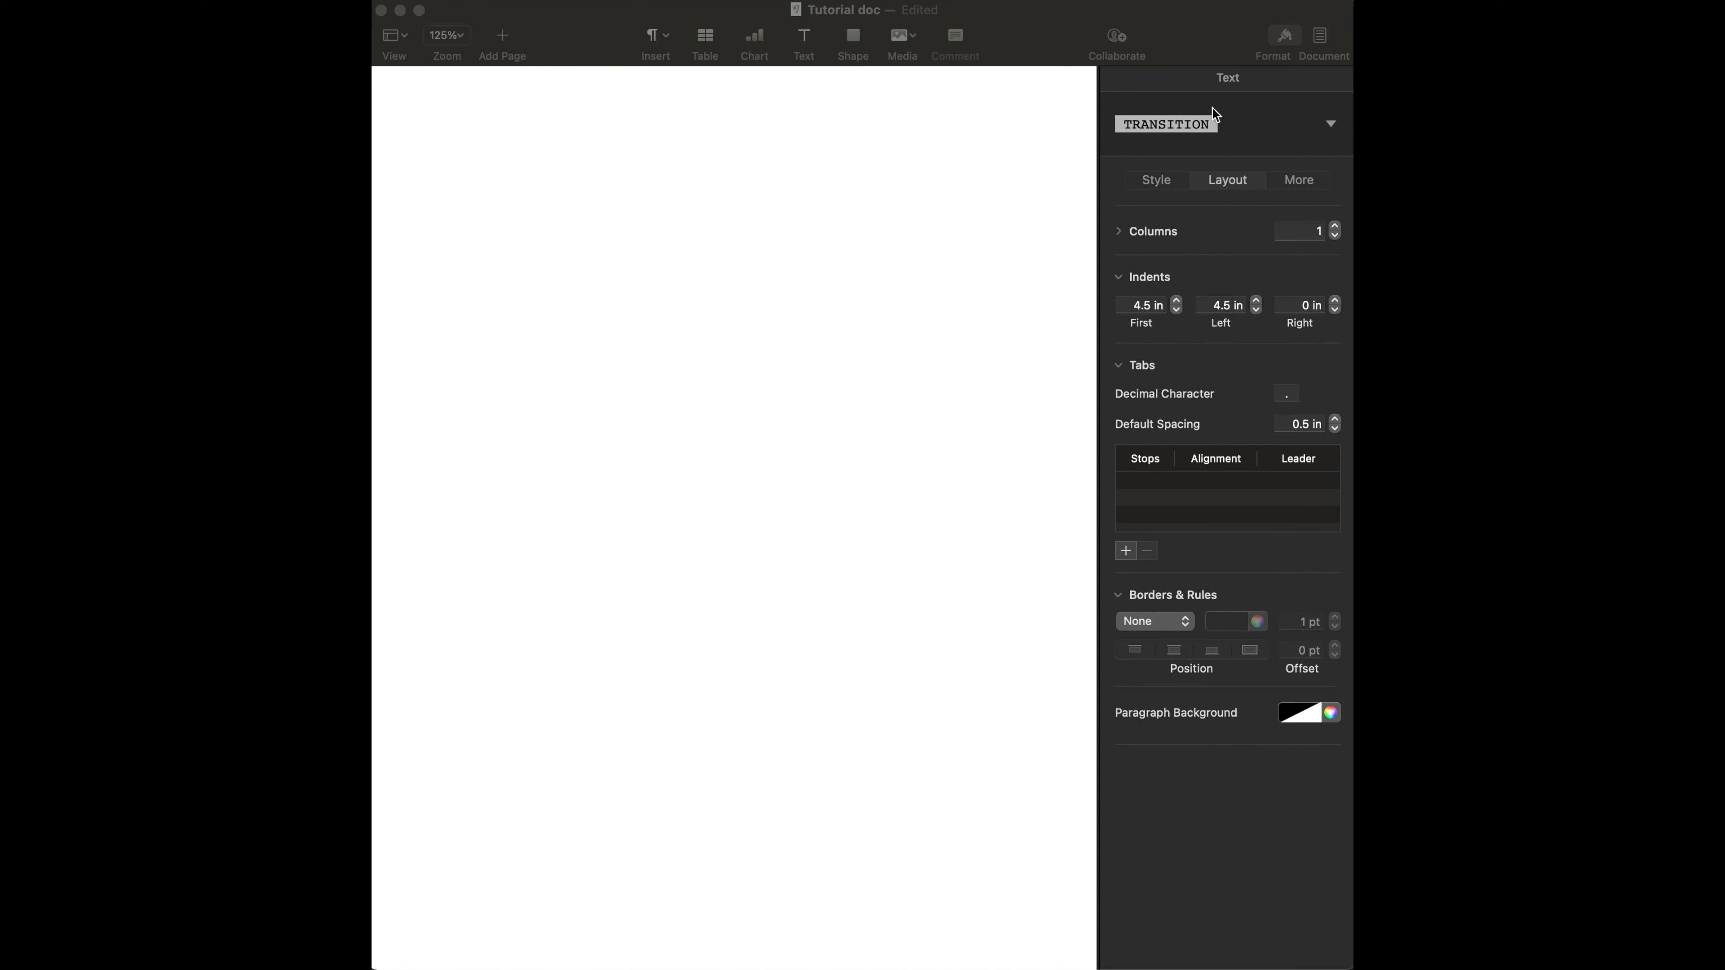
# Apply the Scene Heading paragraph style, set its spacing before paragraph to 24 pt, and update the style.
pyautogui.click(1191, 124)
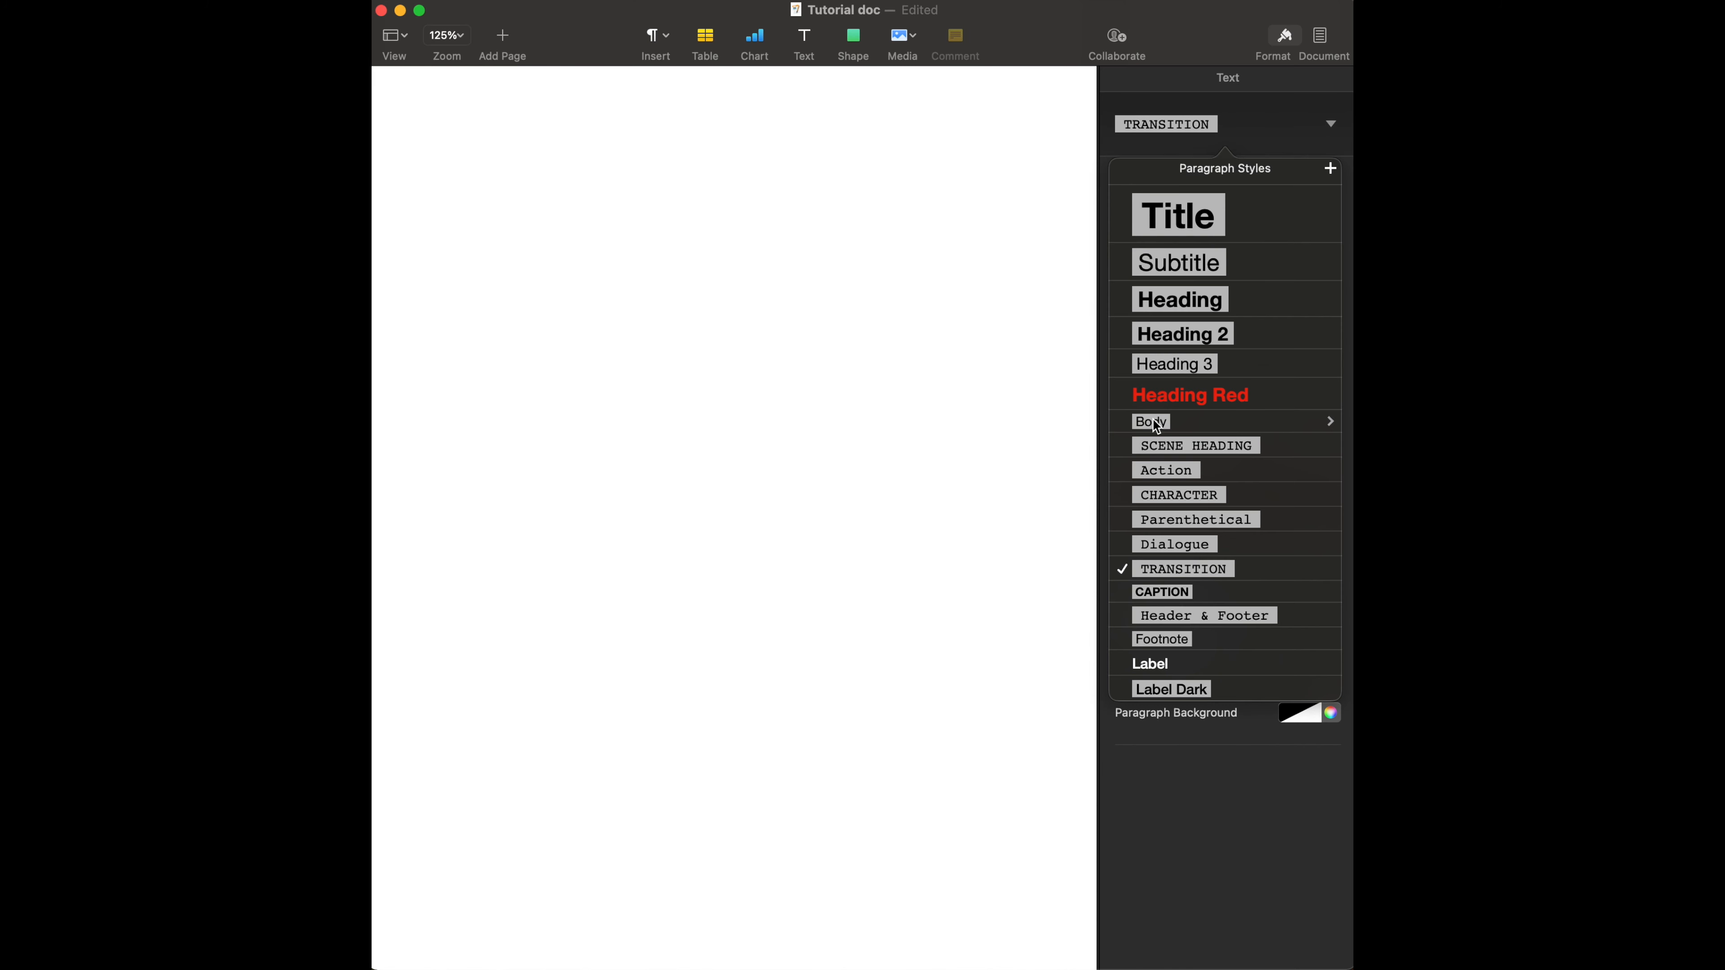
pyautogui.click(1156, 445)
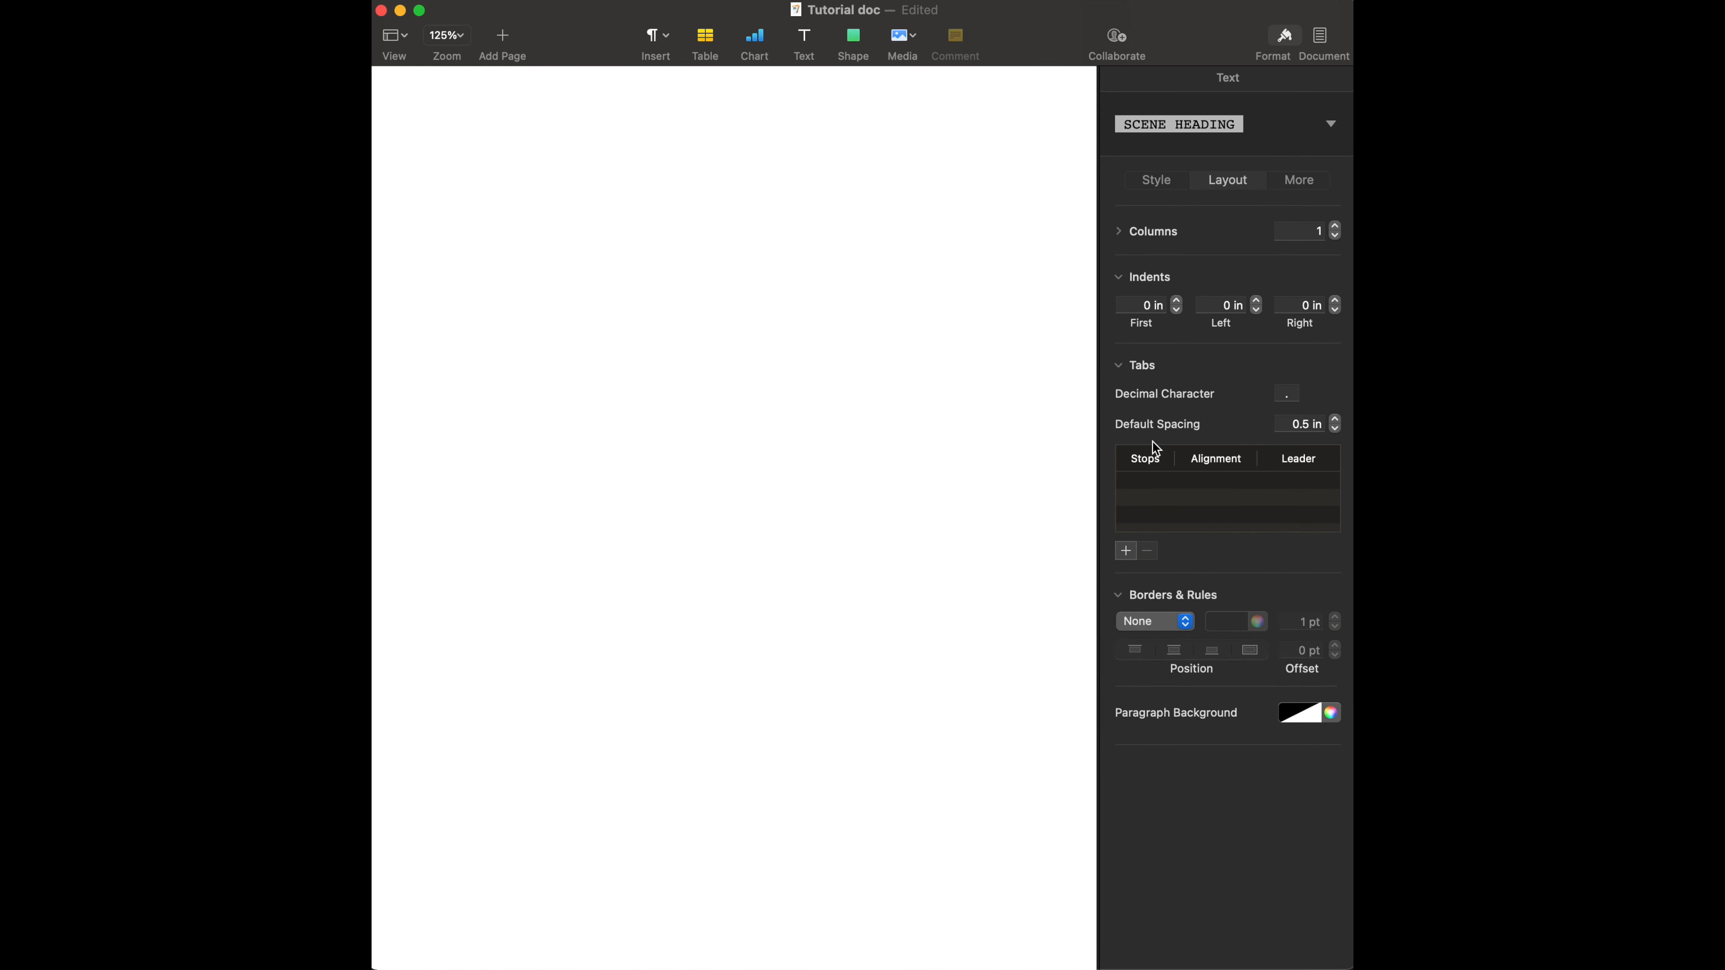
pyautogui.click(1162, 185)
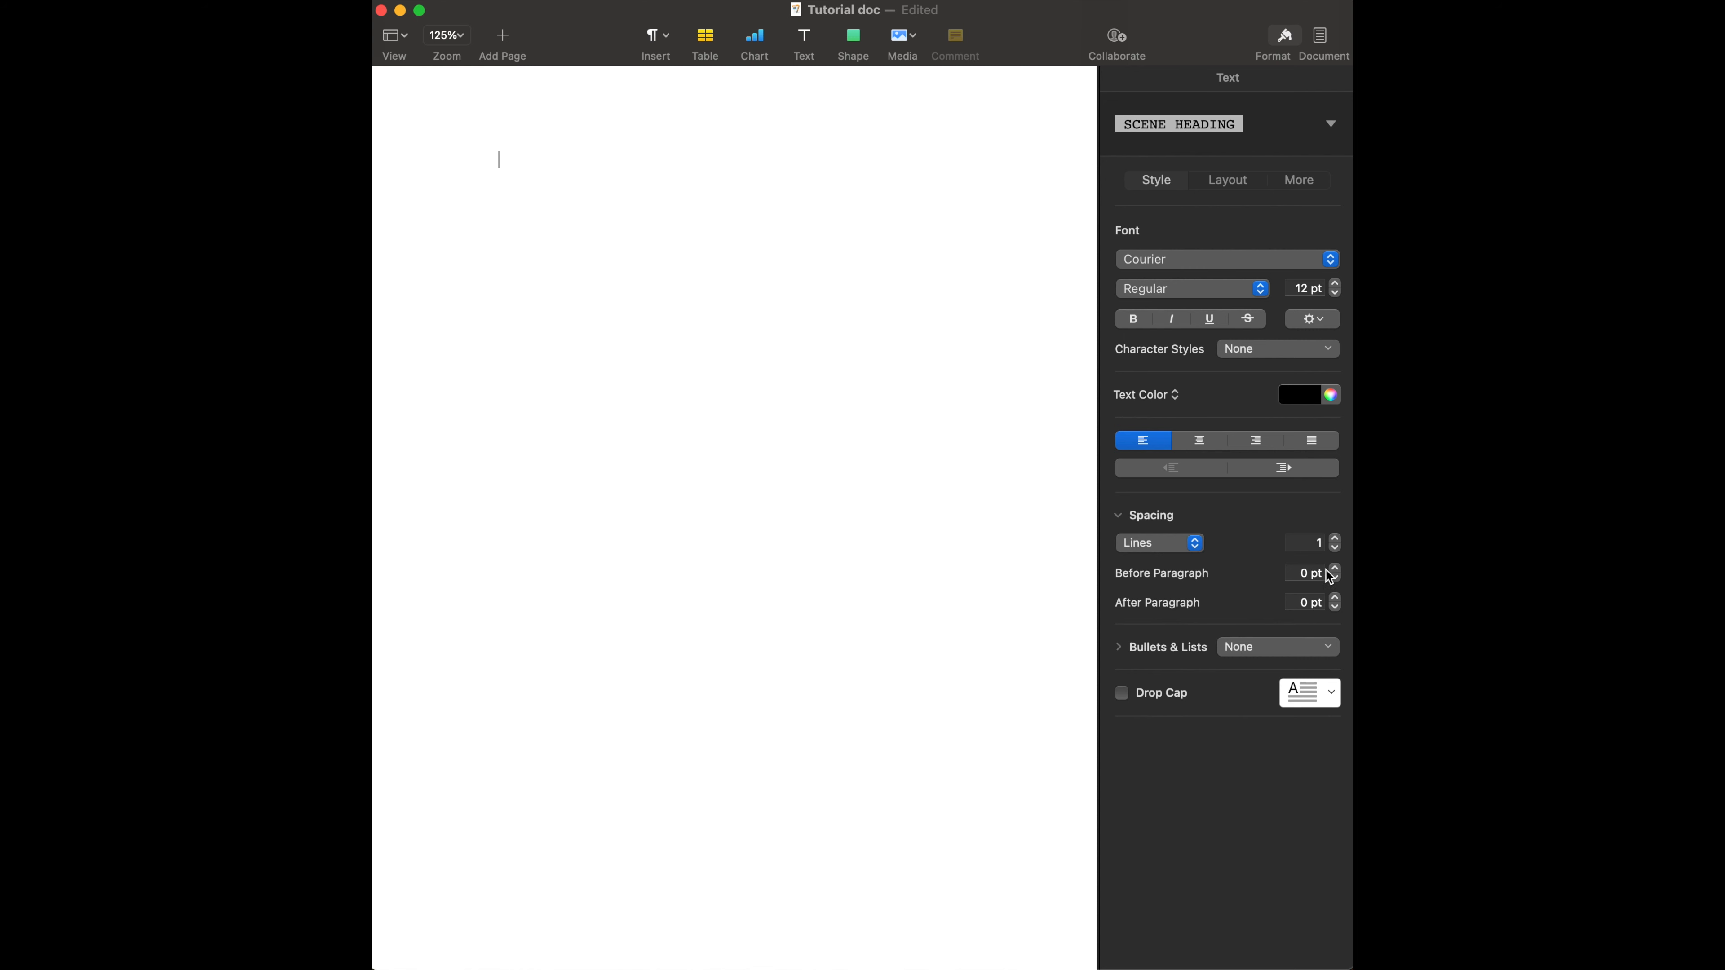
pyautogui.click(1296, 575)
pyautogui.write('24')
pyautogui.click(473, 171)
pyautogui.click(1318, 128)
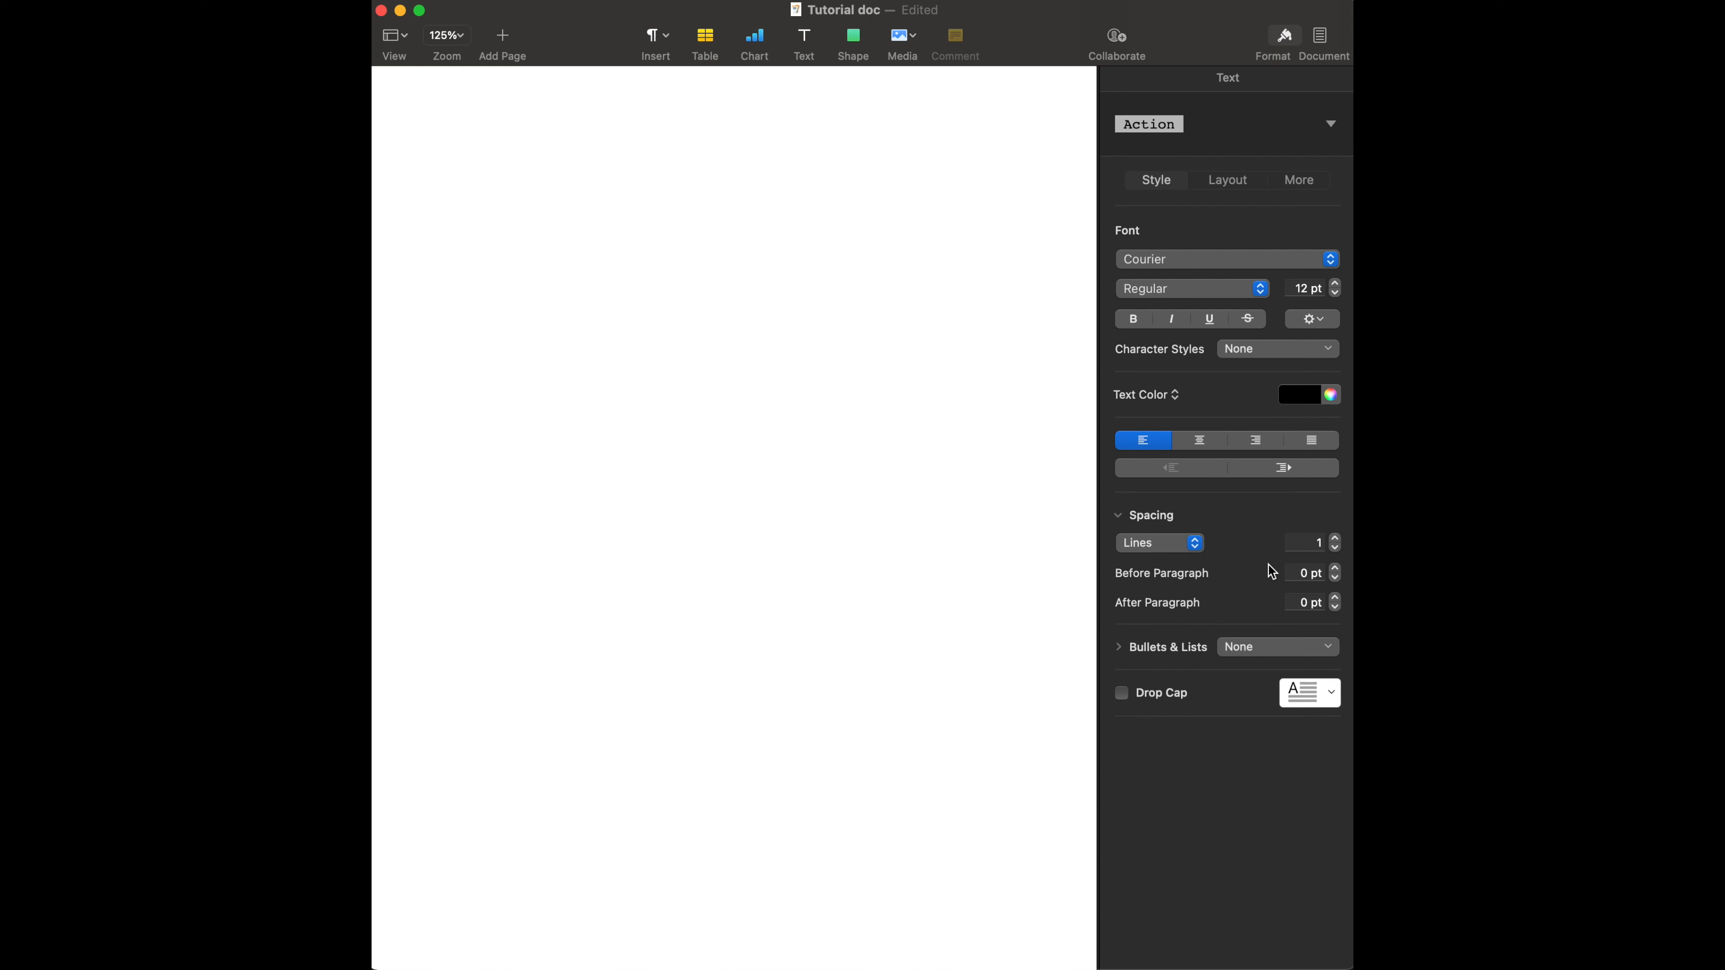
# Set the Action style's spacing before and after paragraph to 12 pt each and update the style.
pyautogui.click(1292, 571)
pyautogui.write('12')
pyautogui.click(1300, 602)
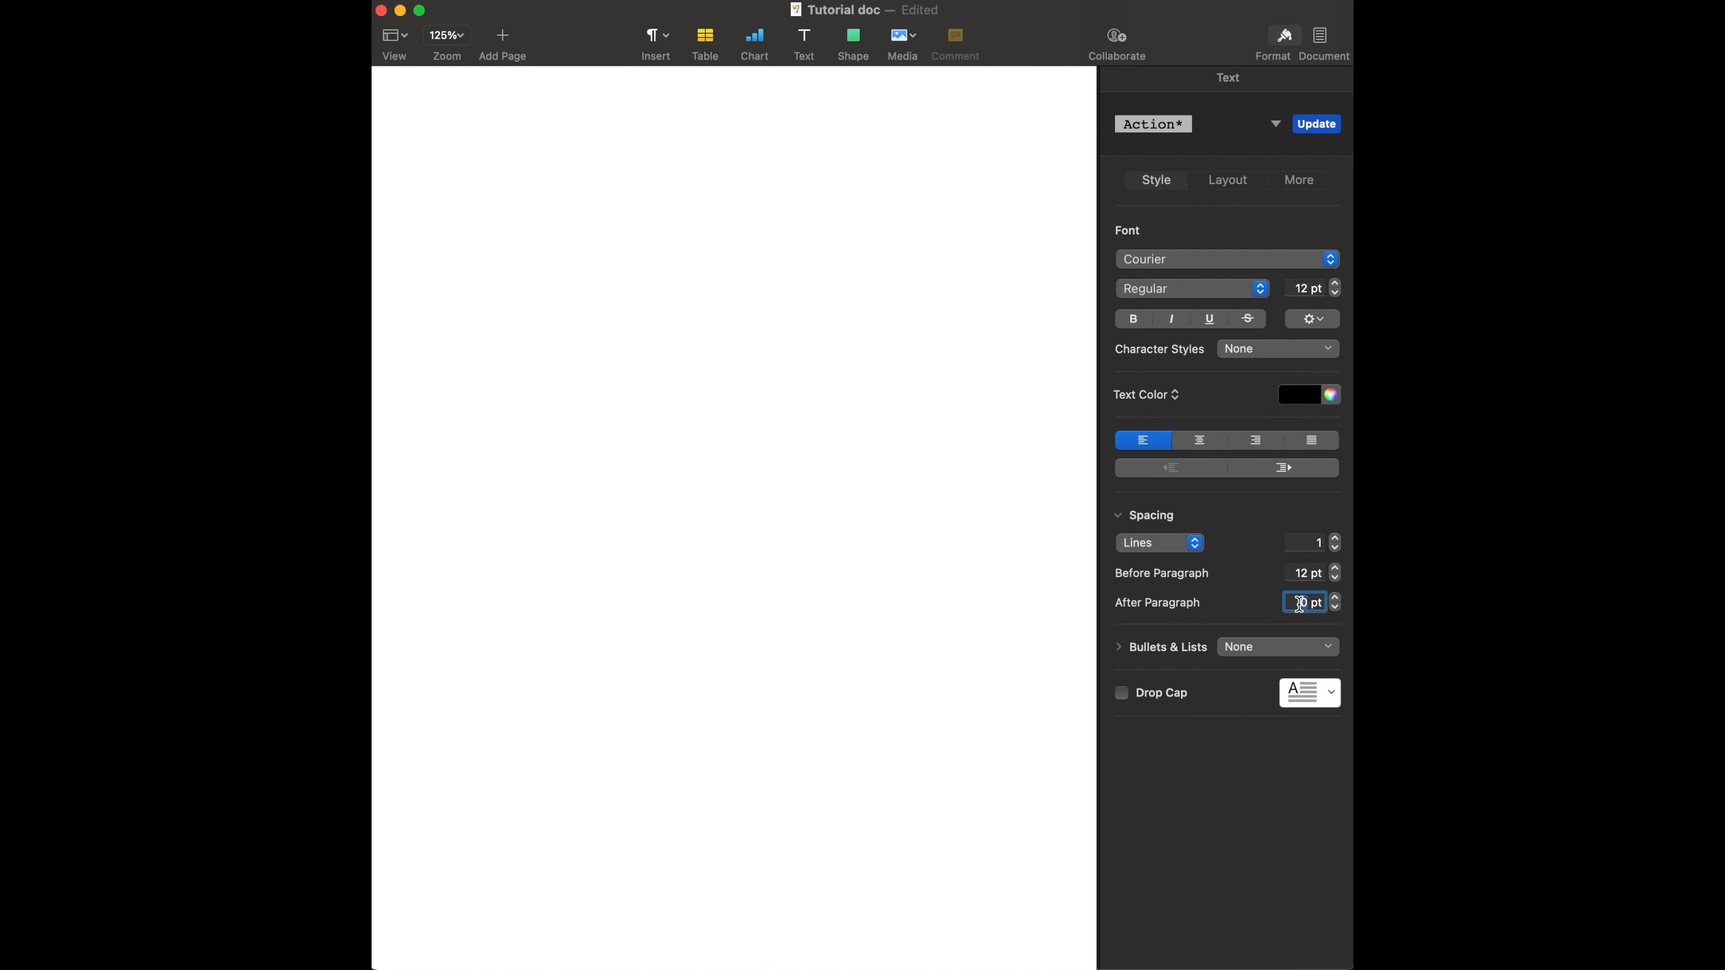
pyautogui.write('12')
pyautogui.click(527, 170)
pyautogui.click(1316, 125)
# Apply the Character paragraph style and review its spacing settings.
pyautogui.click(1175, 124)
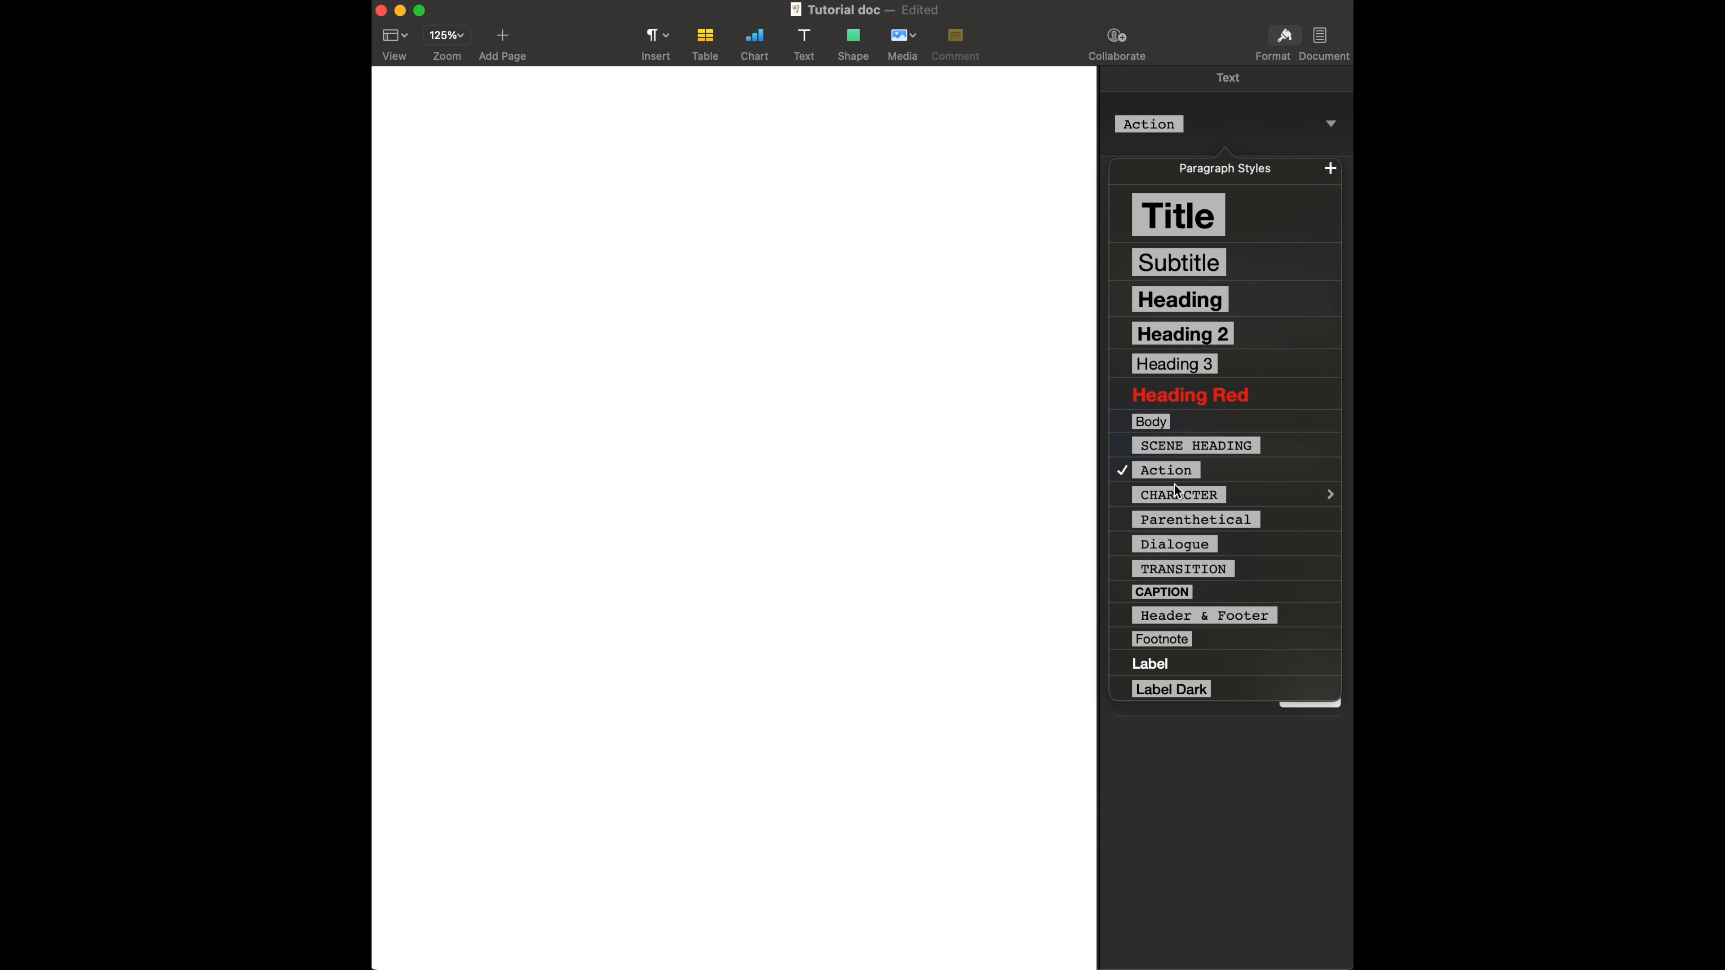
pyautogui.click(1177, 496)
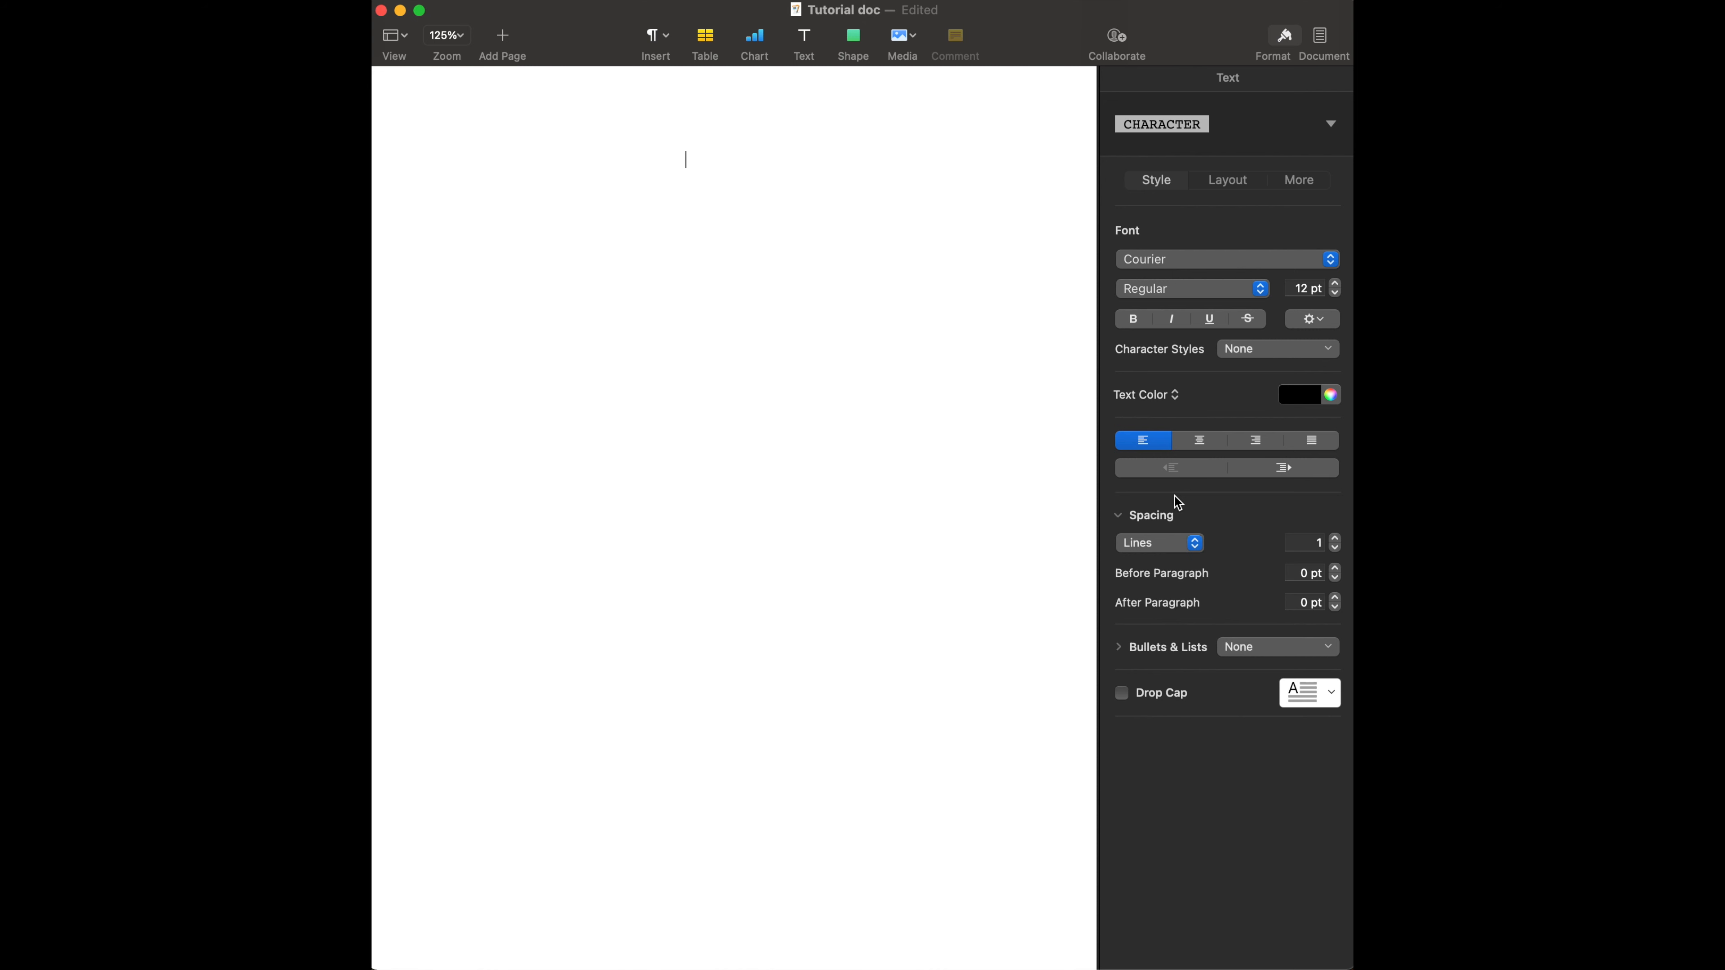
pyautogui.press('F4')
pyautogui.press('Return')
# Set the Dialogue style's spacing after paragraph to 12 pt and update the style.
pyautogui.click(1293, 604)
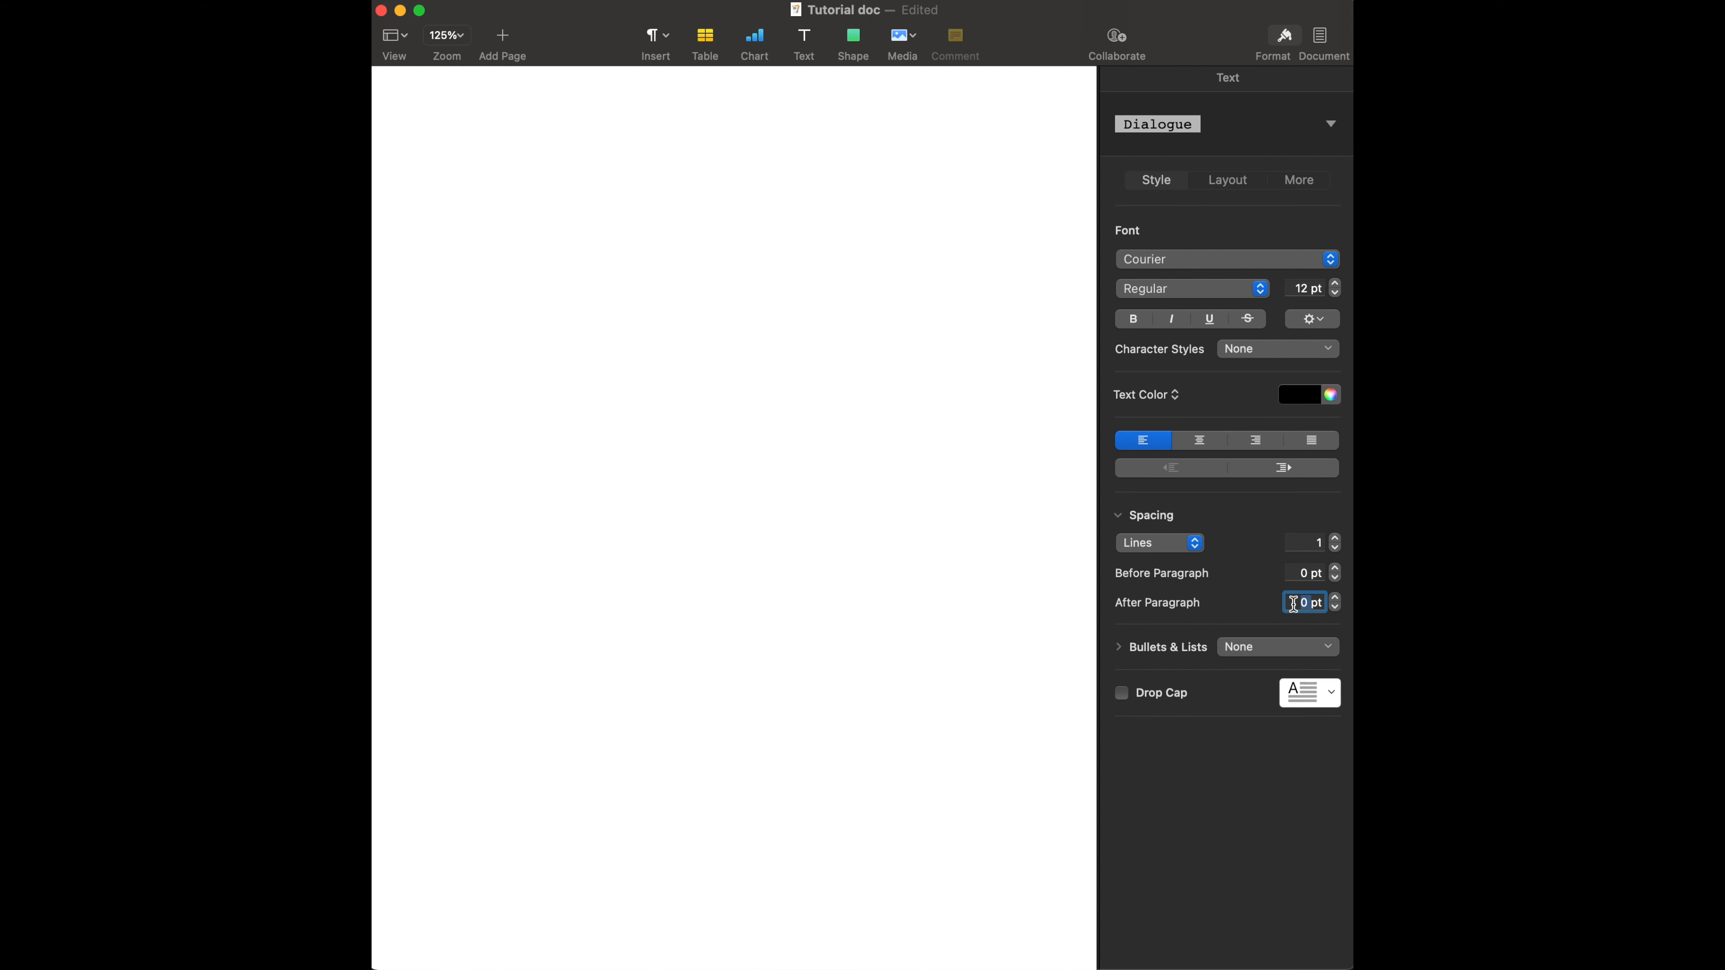
pyautogui.write('12')
pyautogui.press('Return')
pyautogui.click(1317, 130)
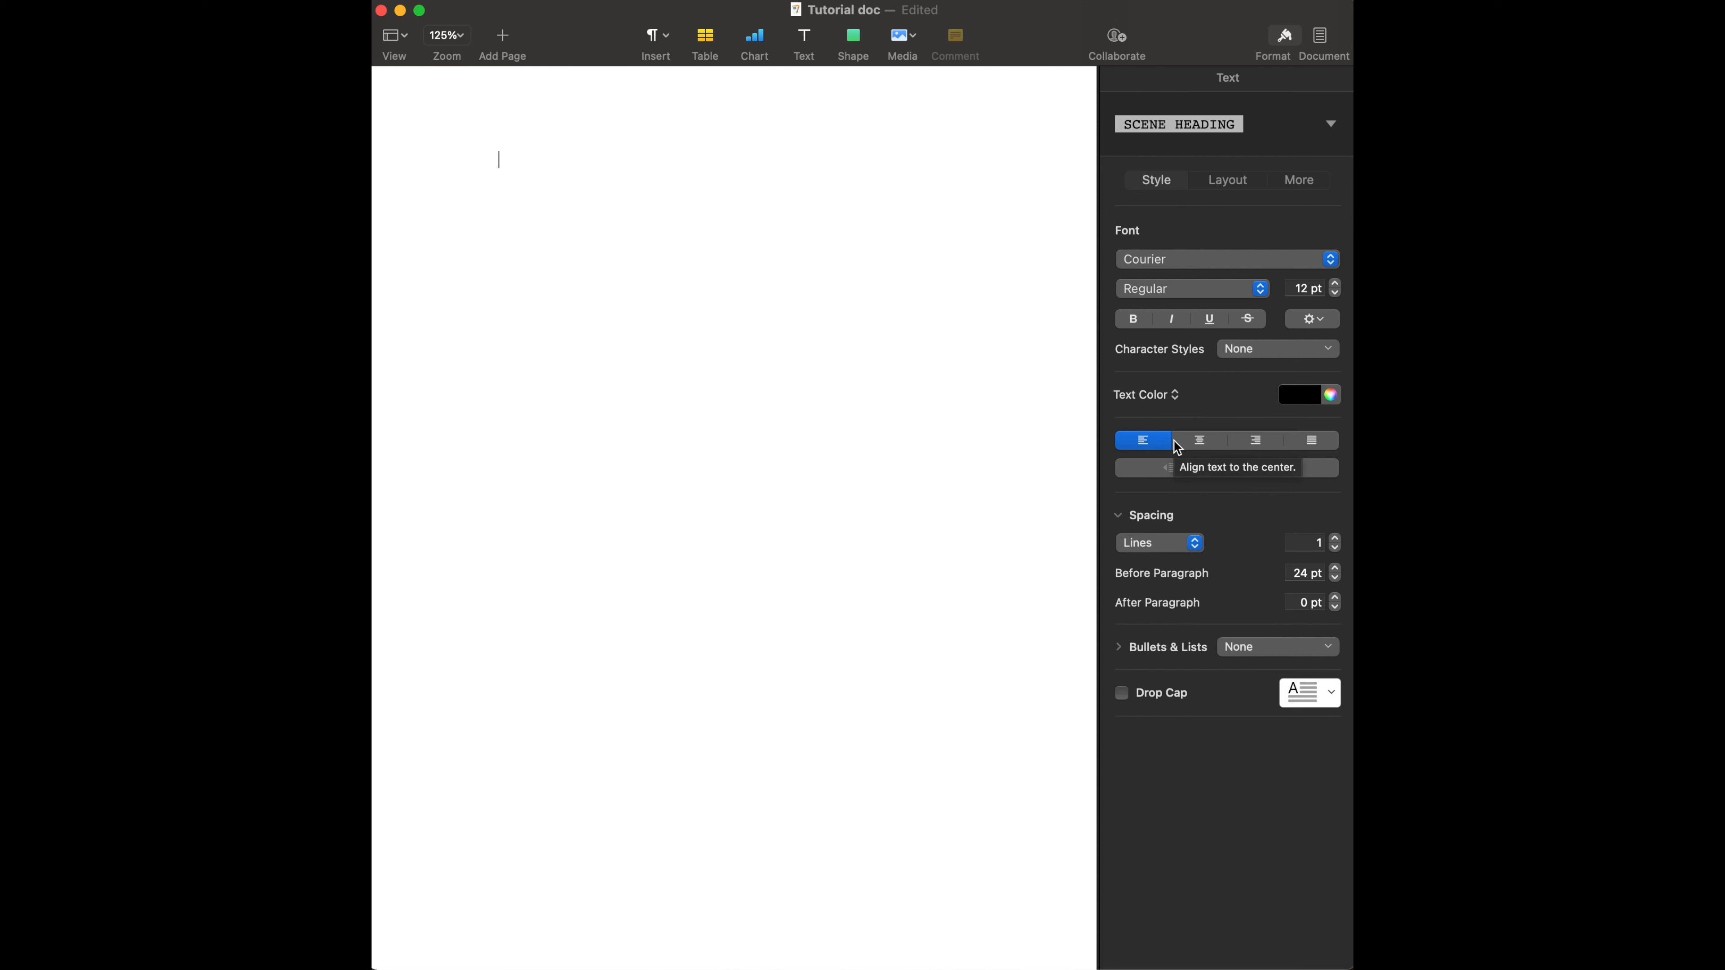
# Write the scene heading "INT. CLASSROOM" and the action line "The students sweat with the lack of active air conditioning in the classroom hall.".
pyautogui.write('INT. CLASSROOM')
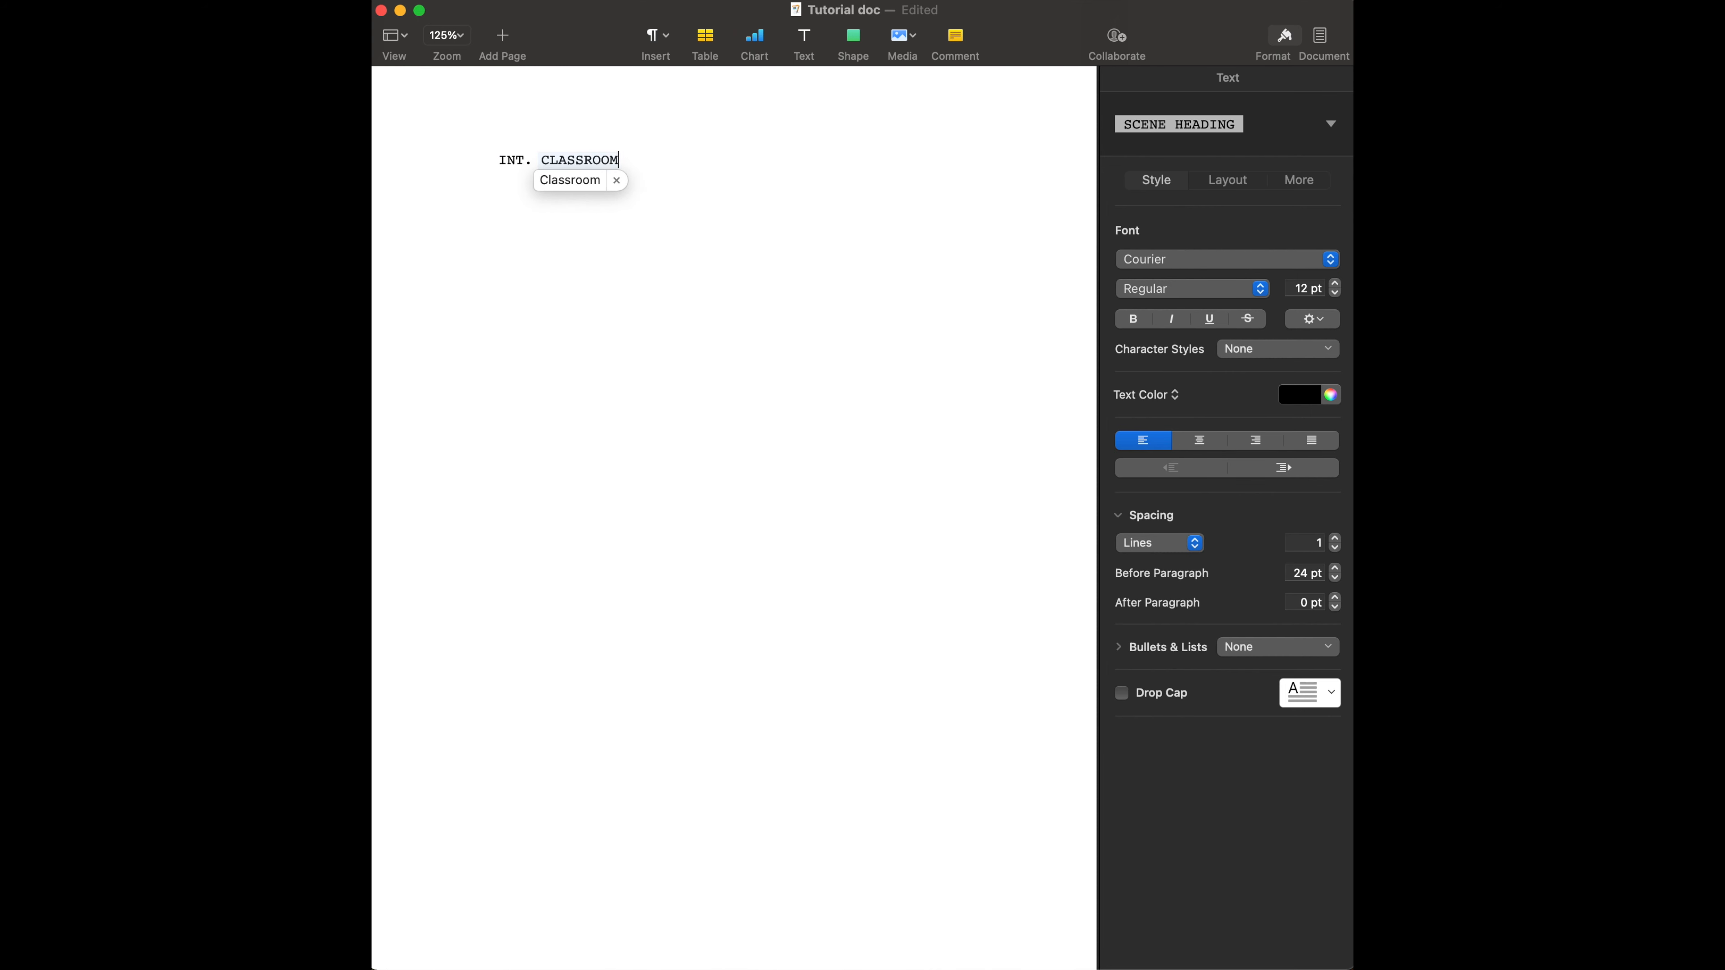
pyautogui.press('Return')
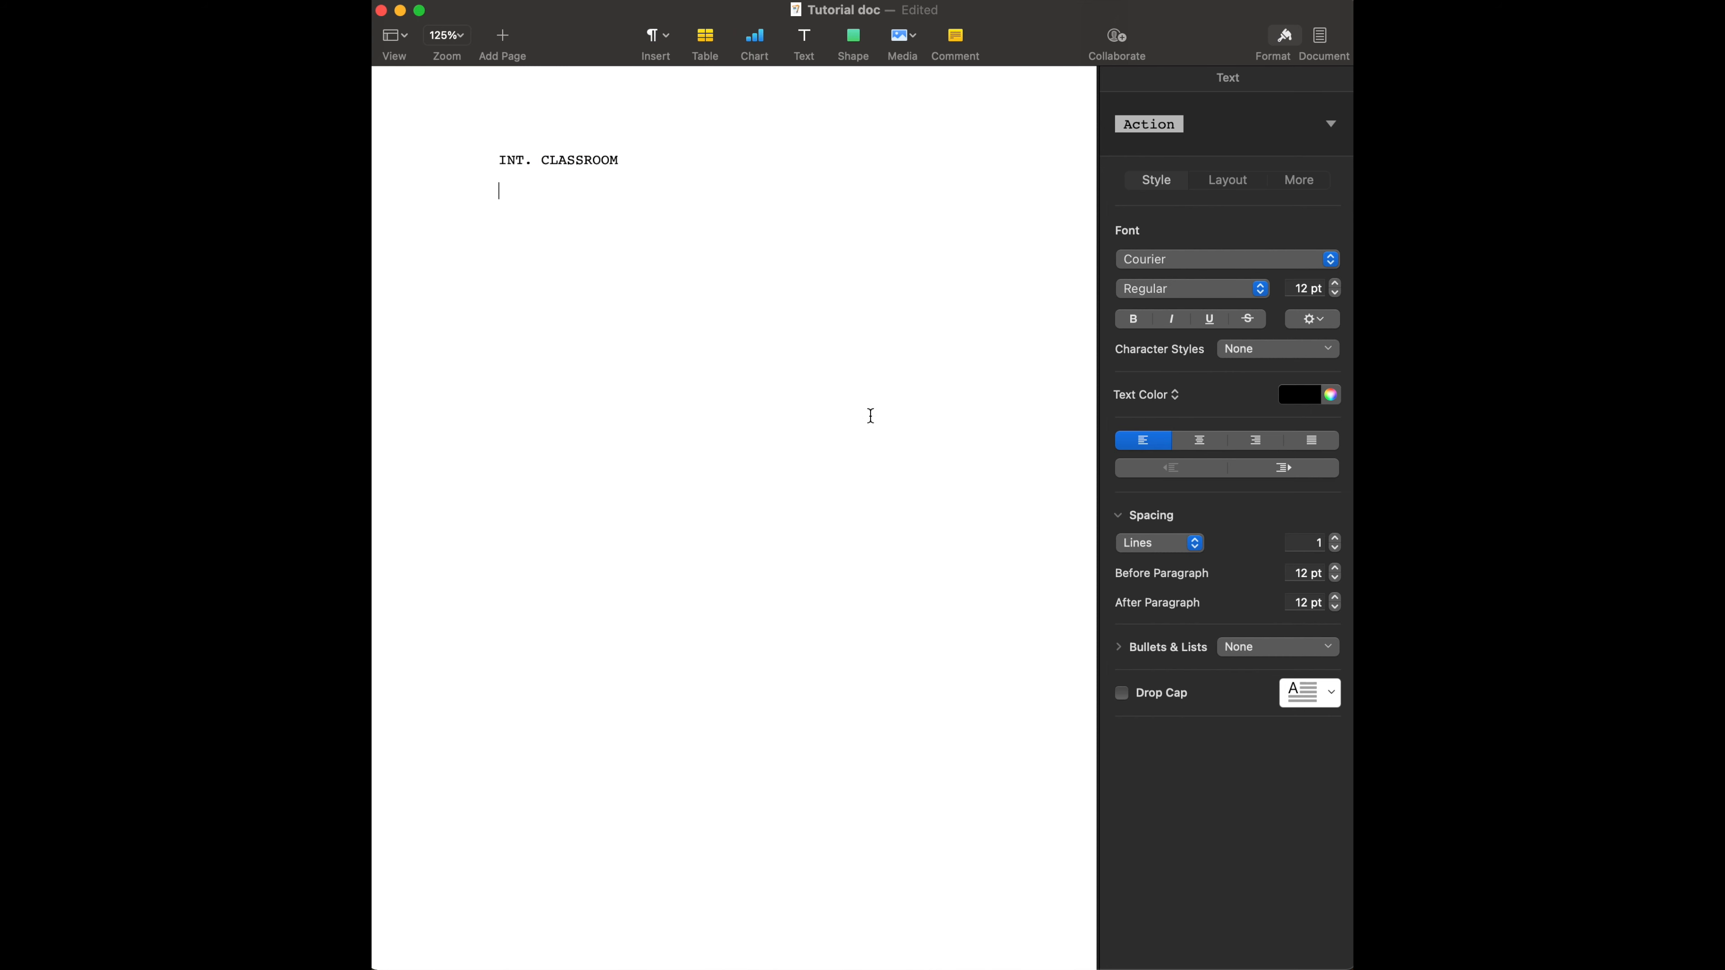
pyautogui.write('The students sweat with the ')
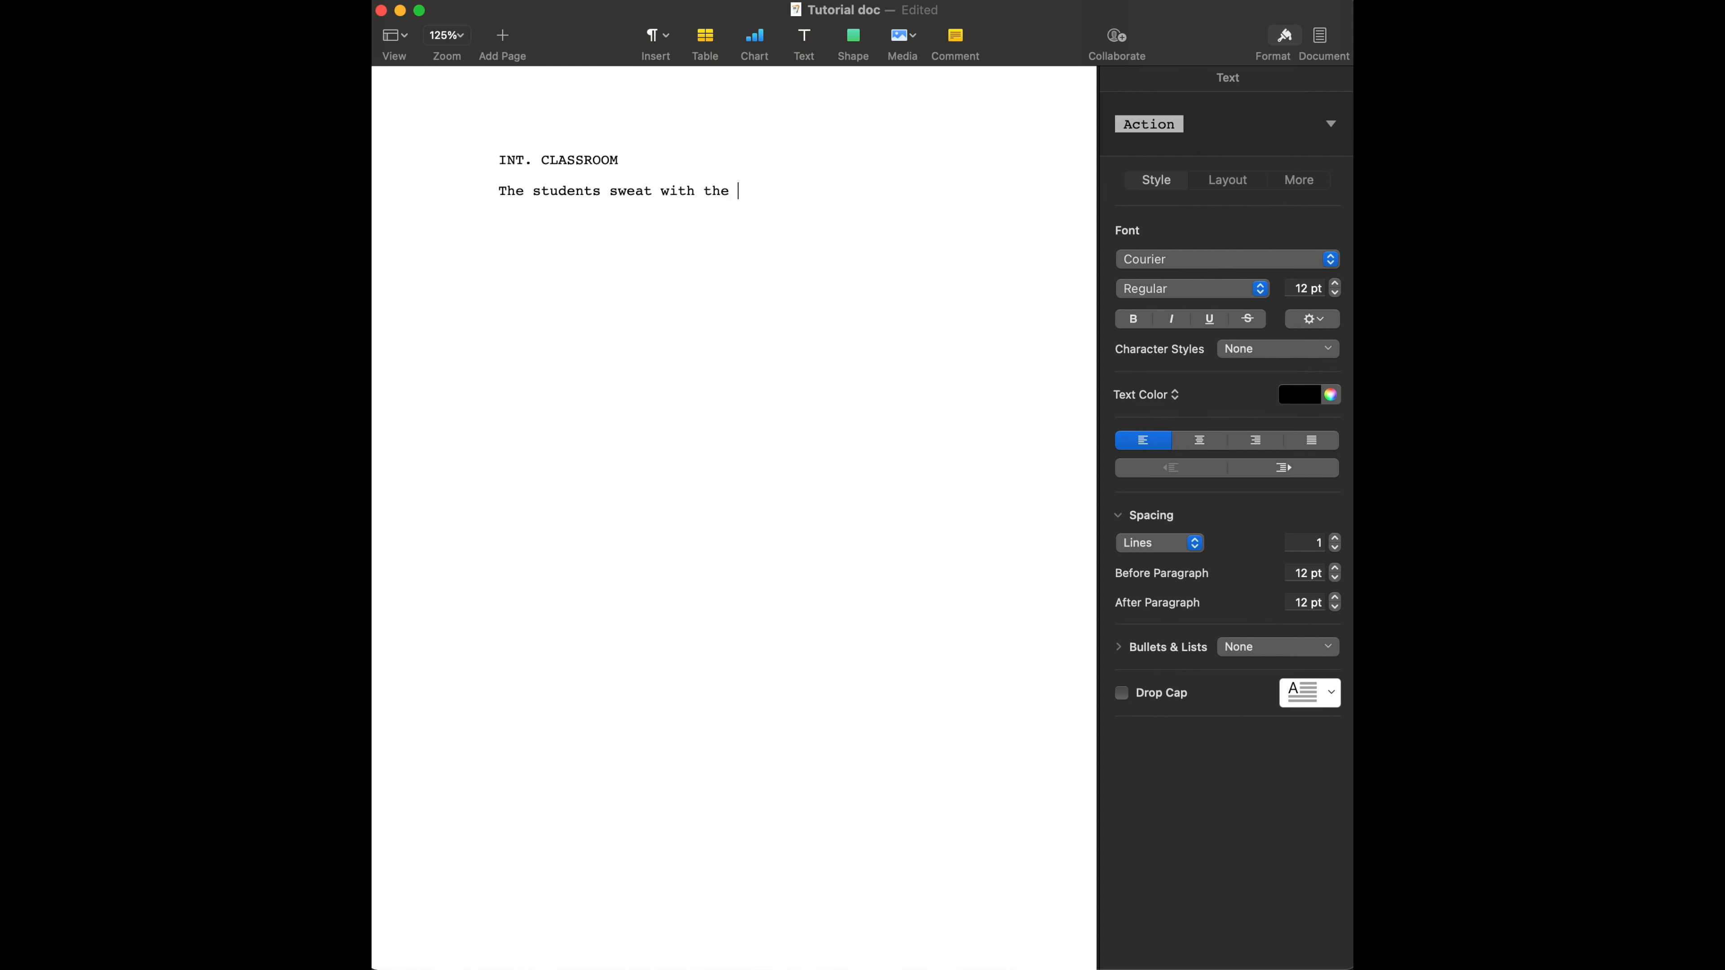
pyautogui.write('ladk of active')
pyautogui.write('air conditioning')
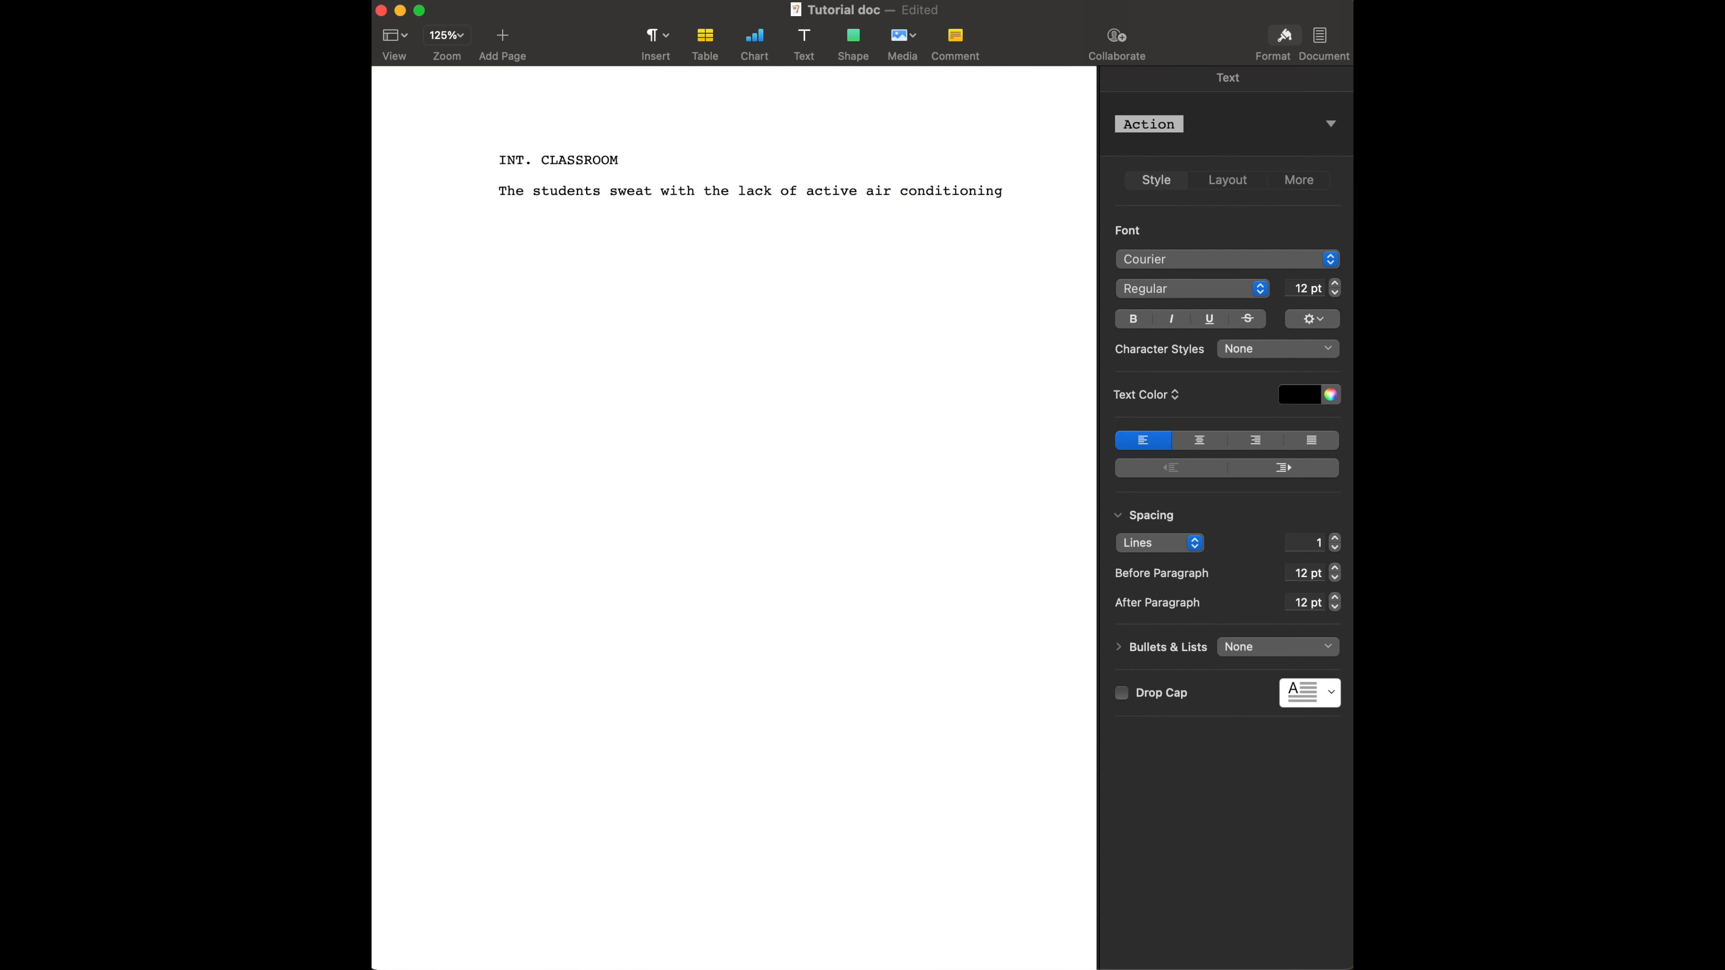
pyautogui.write(' in the classroom hall.')
pyautogui.press('Return')
# Apply the Scene Heading style to the new paragraph and write "EXT. COLLEGE - DAY".
pyautogui.click(1147, 124)
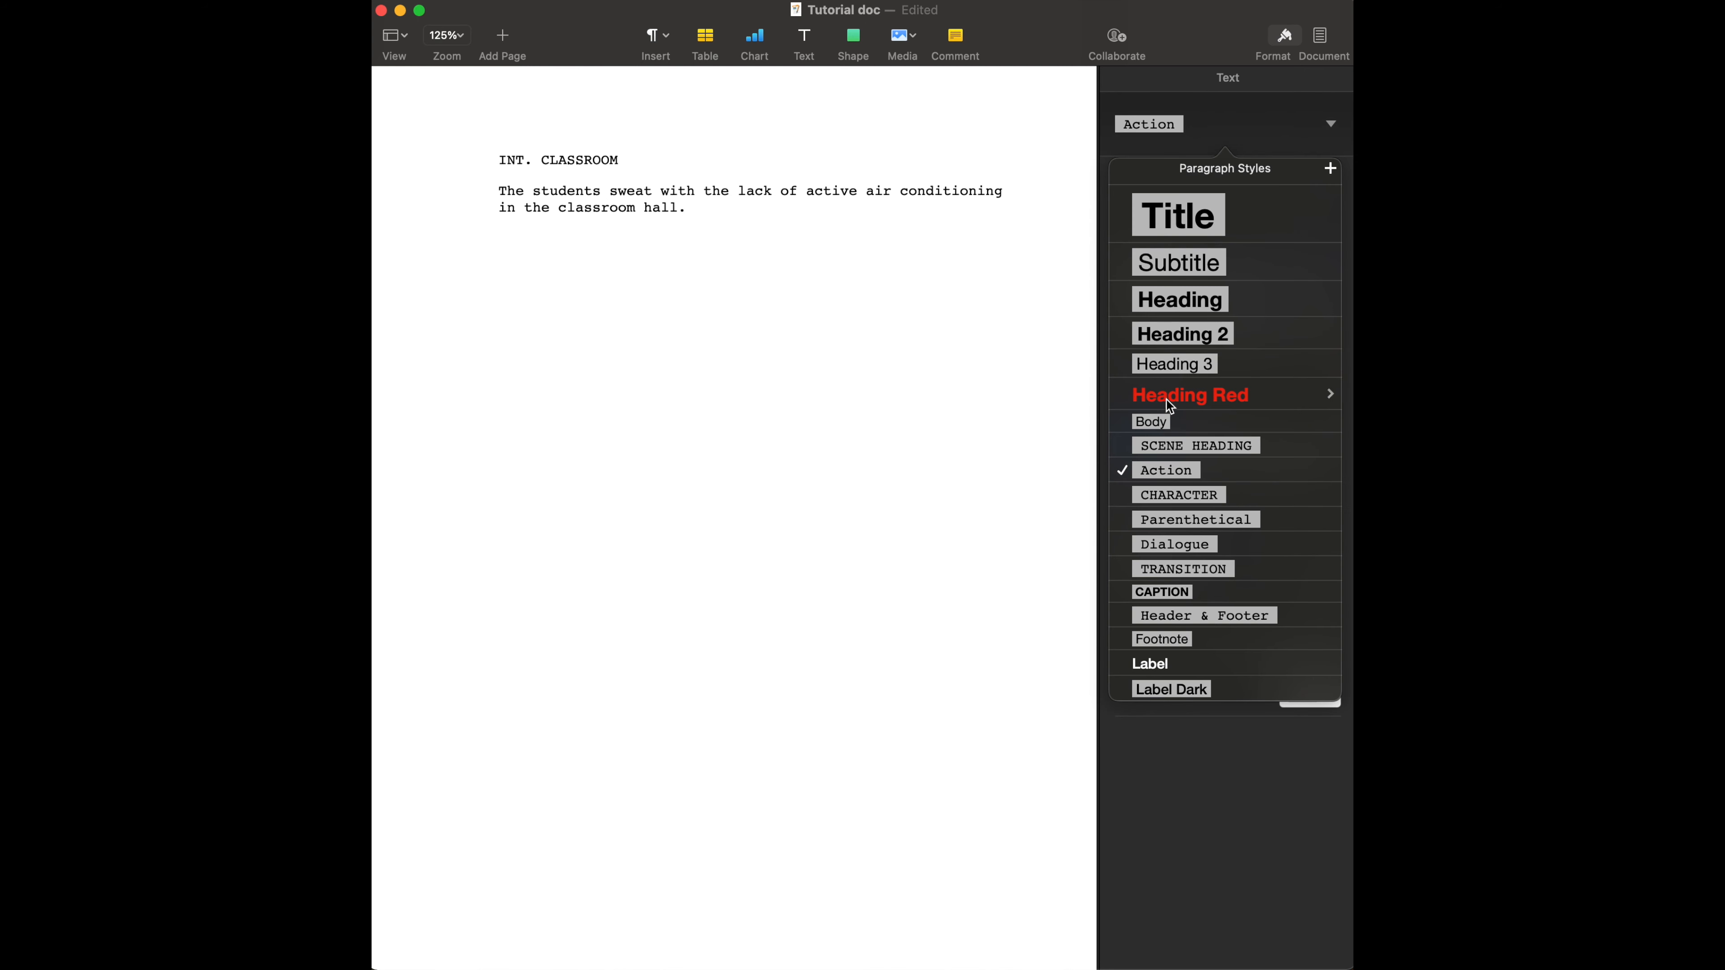
pyautogui.click(1167, 447)
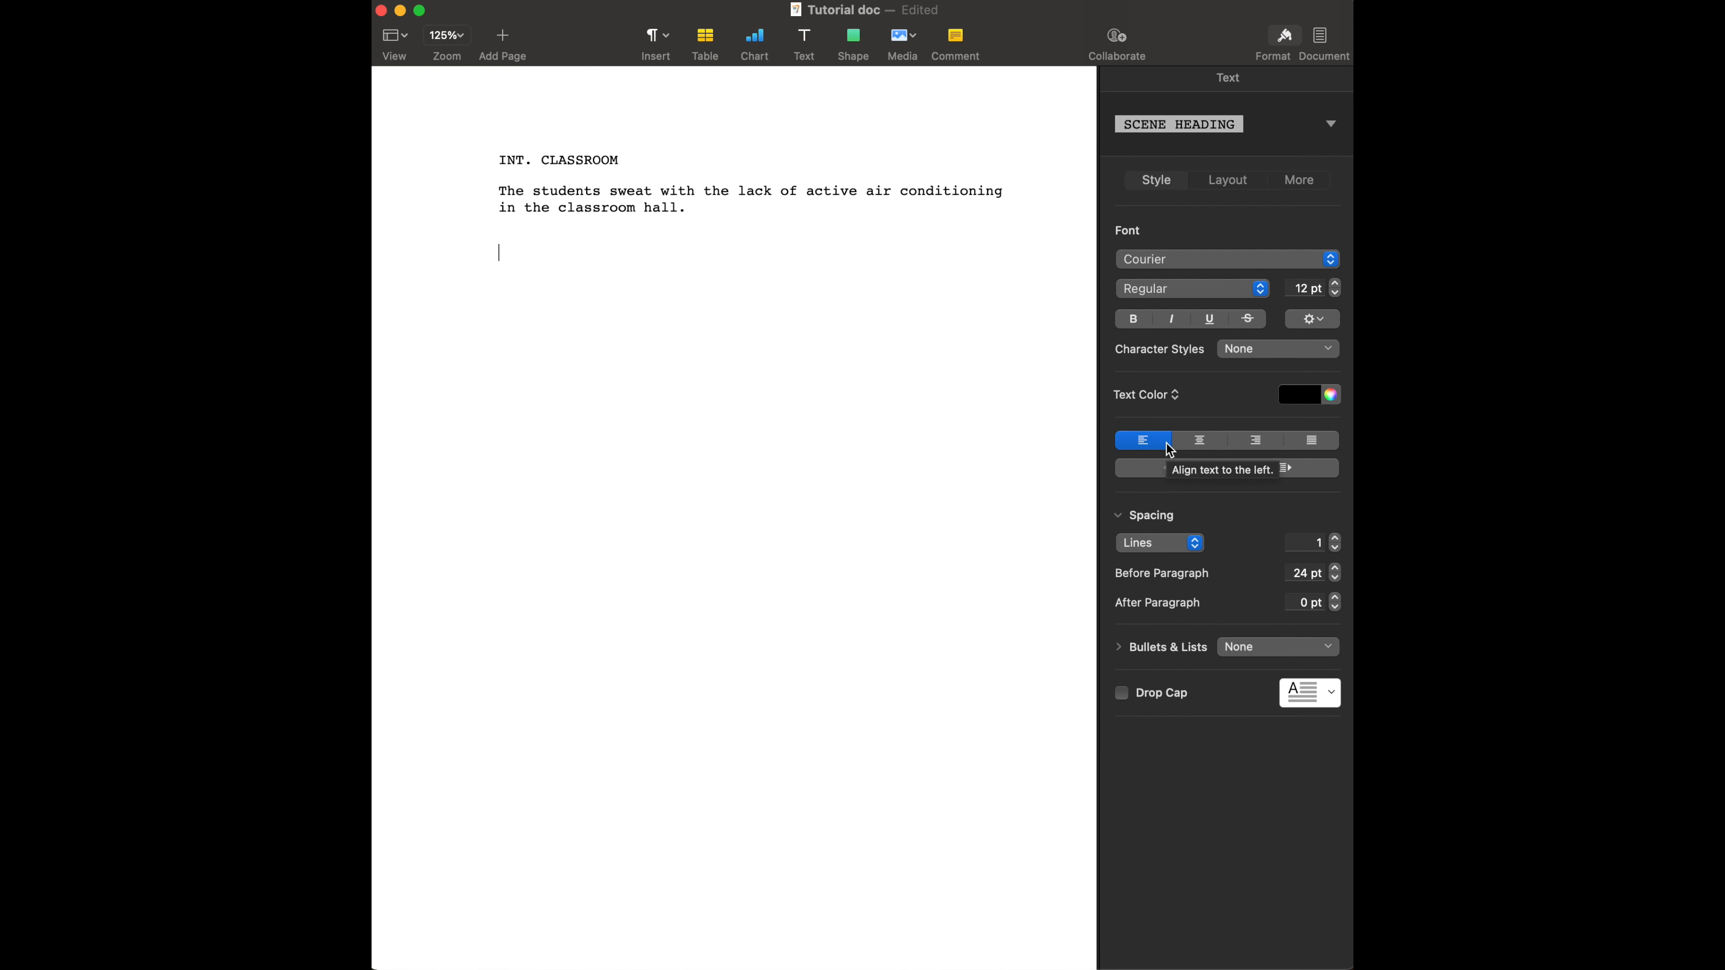
pyautogui.write('EXT.')
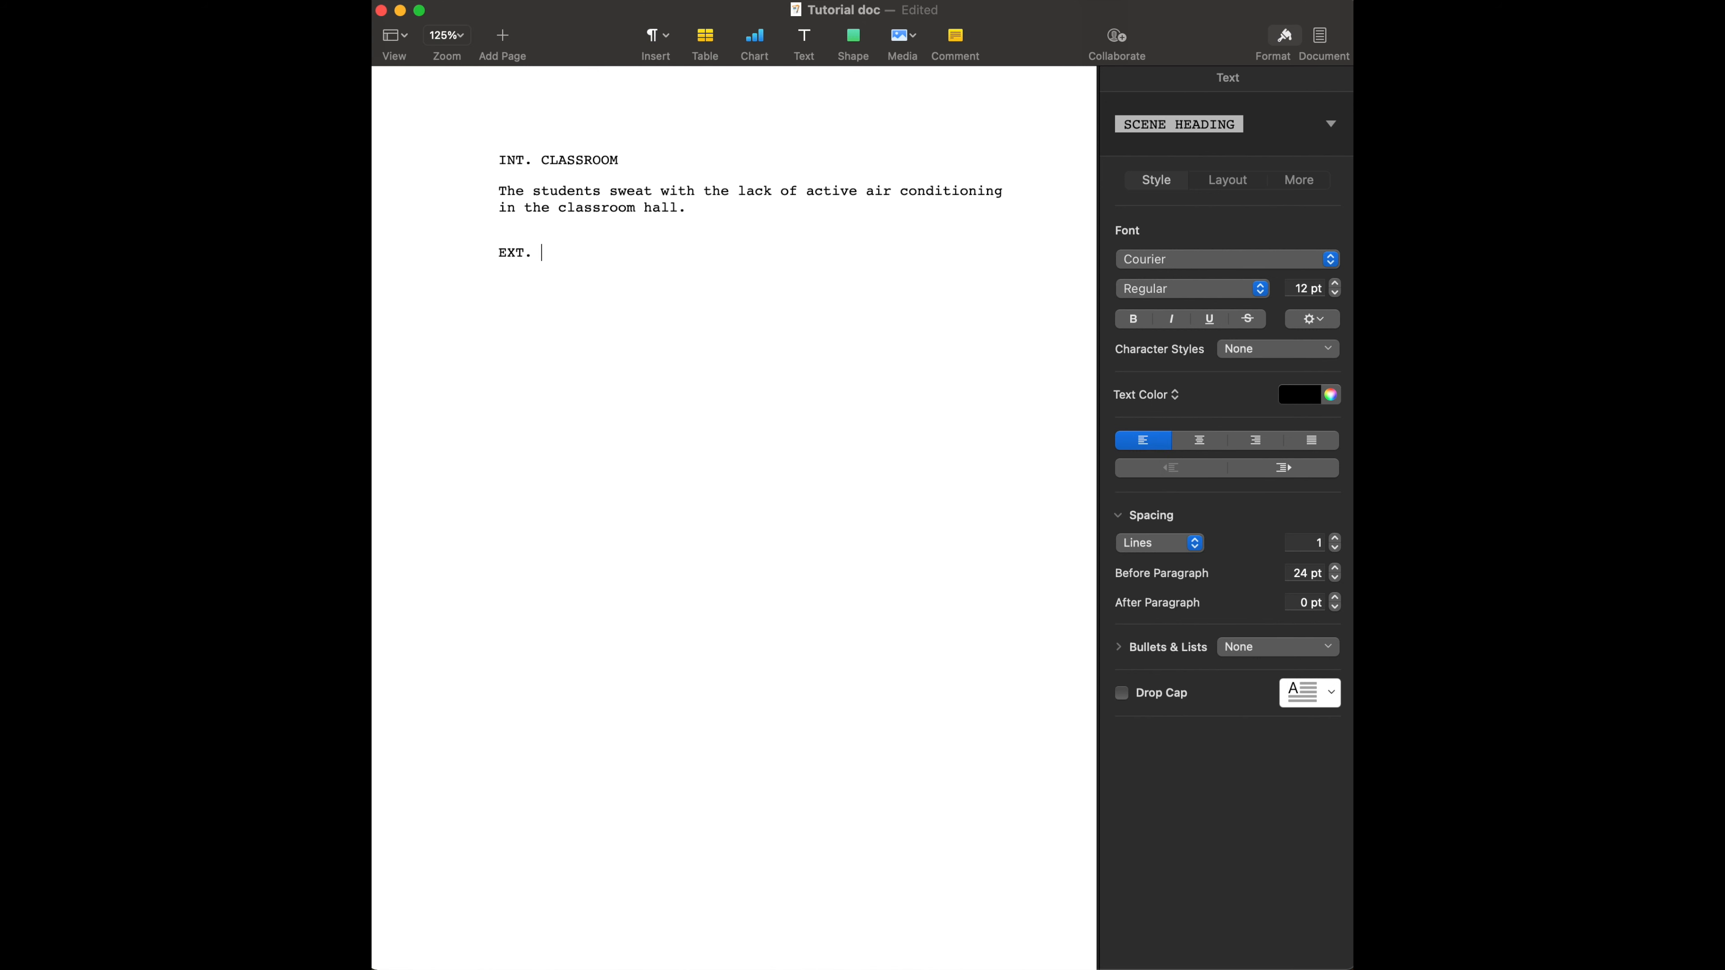
pyautogui.write(' COLLEGE - DAY')
# Apply the Character style below the second scene heading and set its spacing before paragraph to 12 pt.
pyautogui.click(1192, 126)
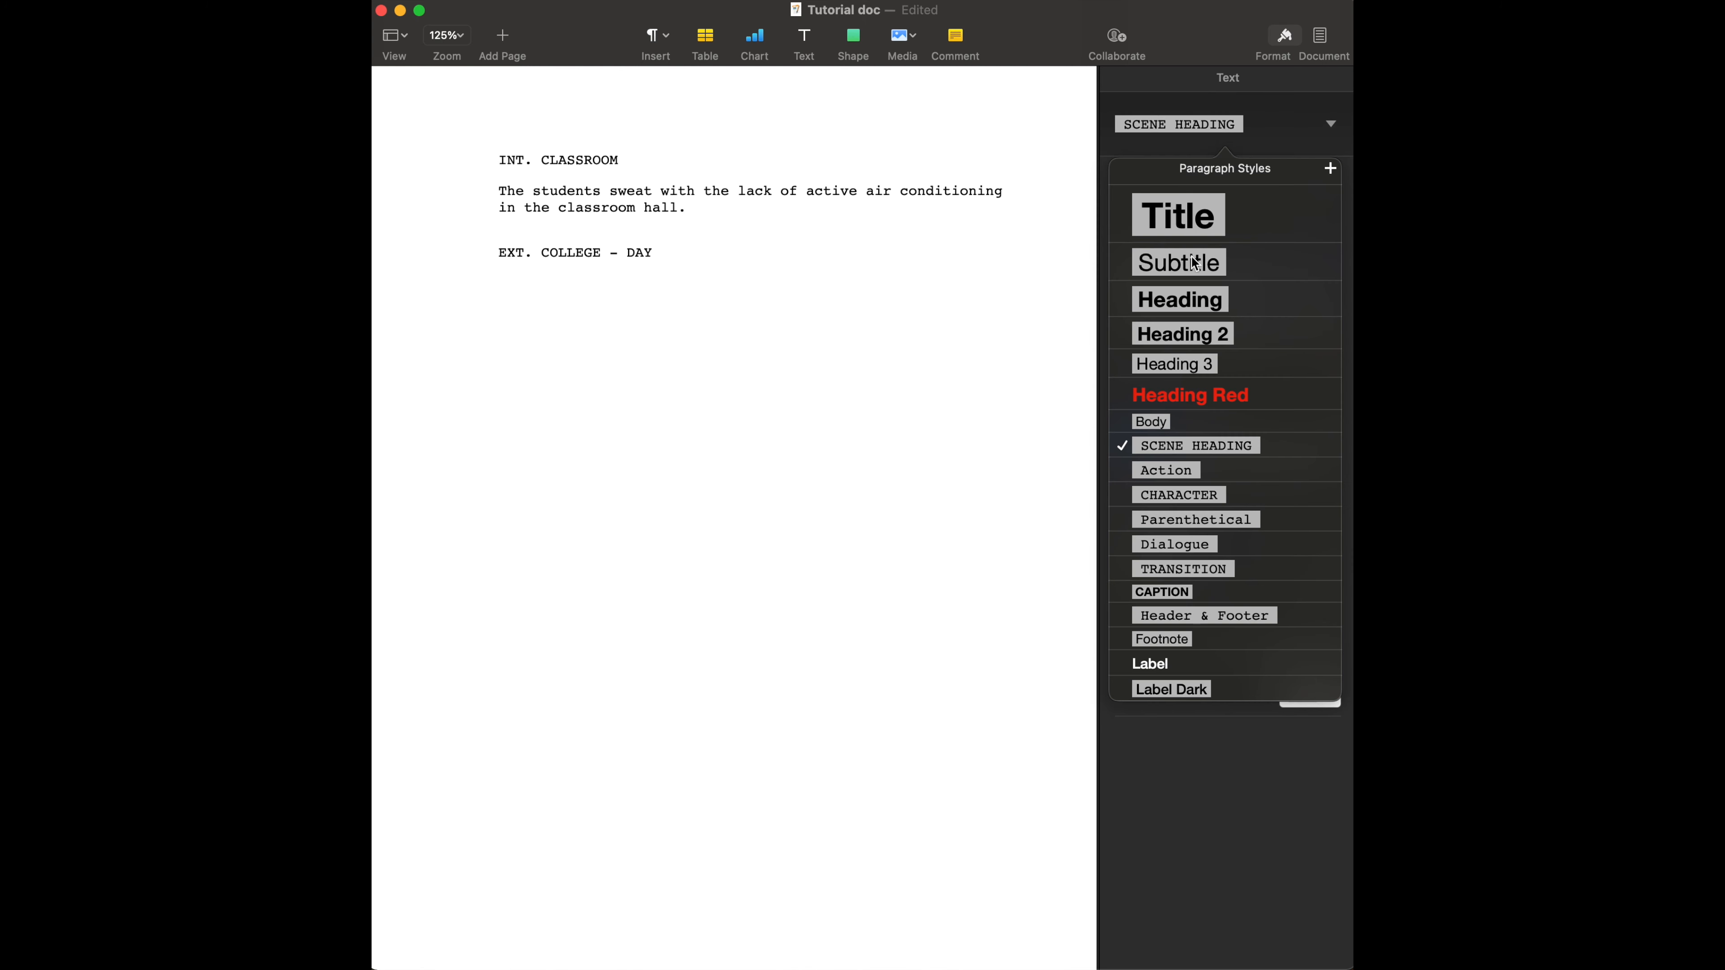
pyautogui.click(1179, 496)
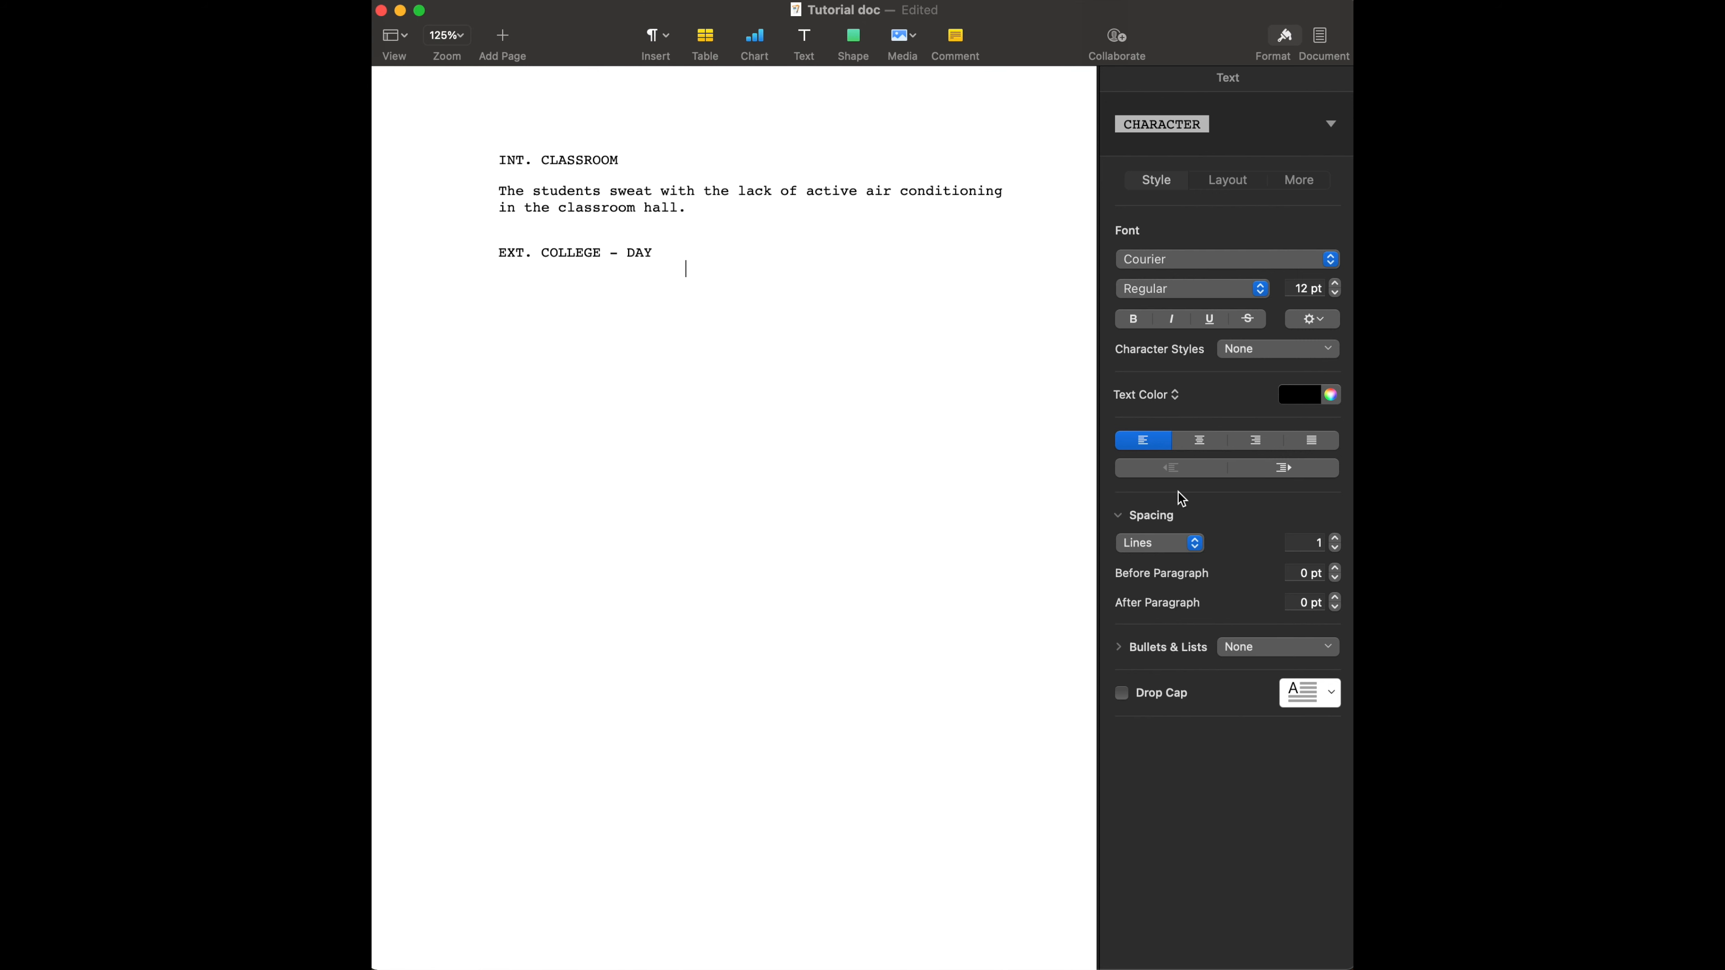
pyautogui.click(1297, 571)
pyautogui.write('12')
pyautogui.press('Return')
# Enter the speaking character's name and, in Dialogue style, write "What a terrible school. Can't they get anything fixed quick?".
pyautogui.write('LANCASTER')
pyautogui.click(1162, 123)
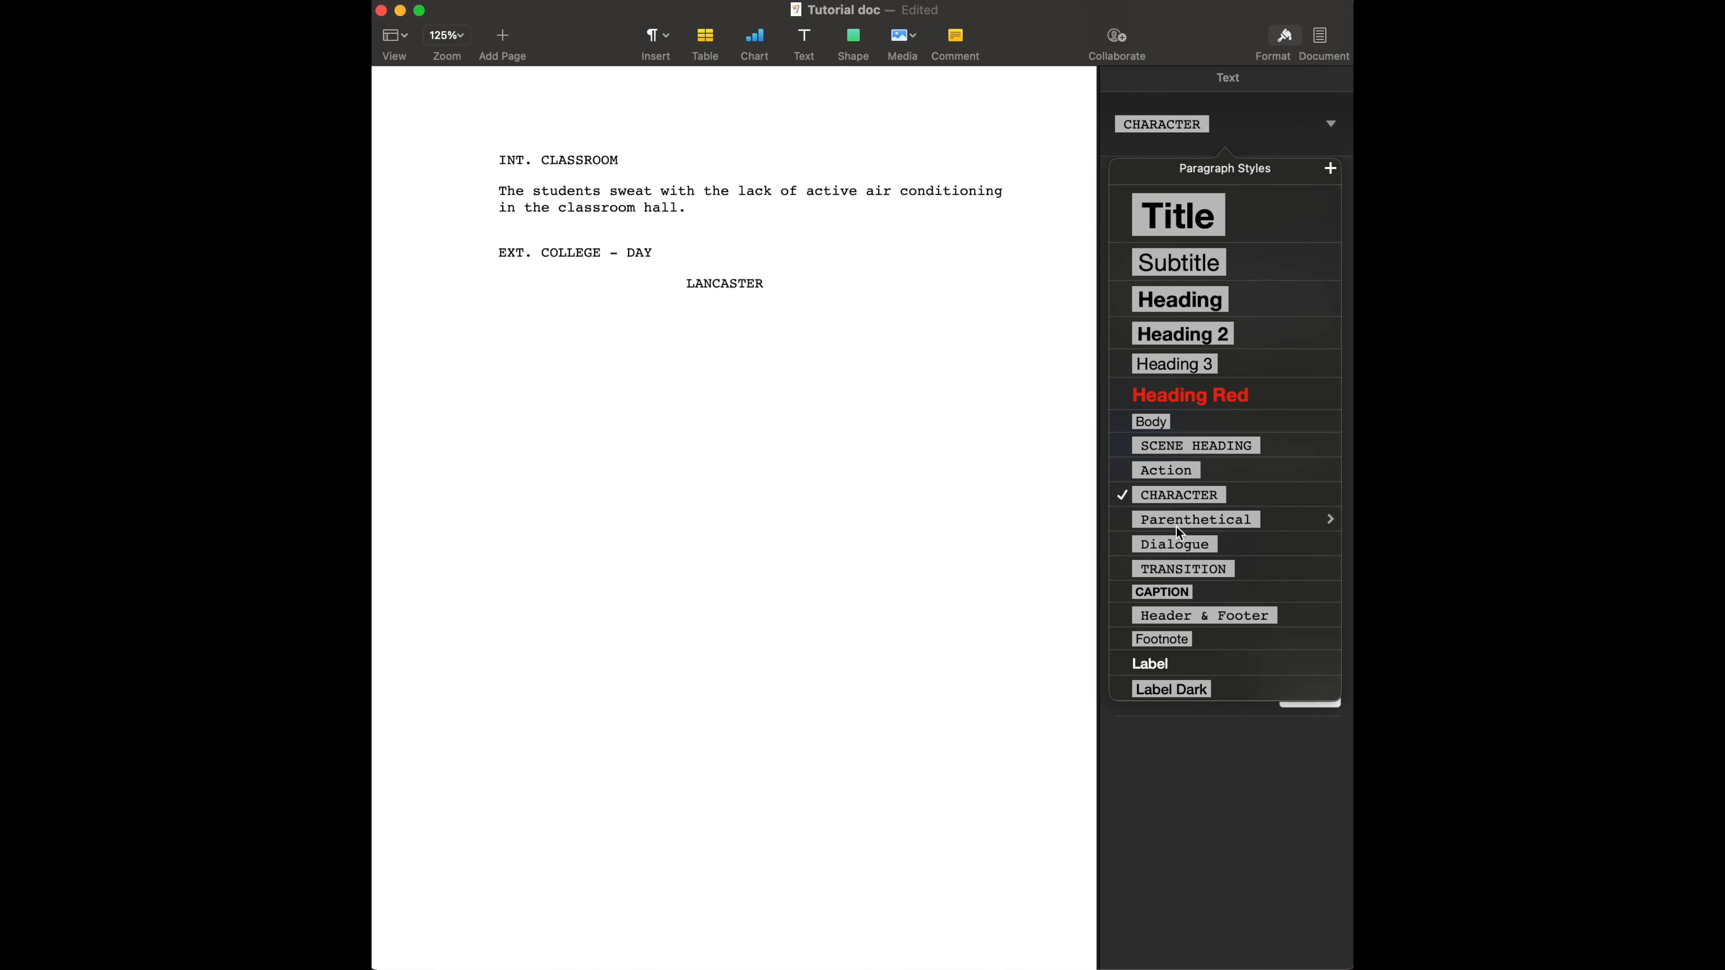
pyautogui.click(1173, 545)
pyautogui.write('What a ')
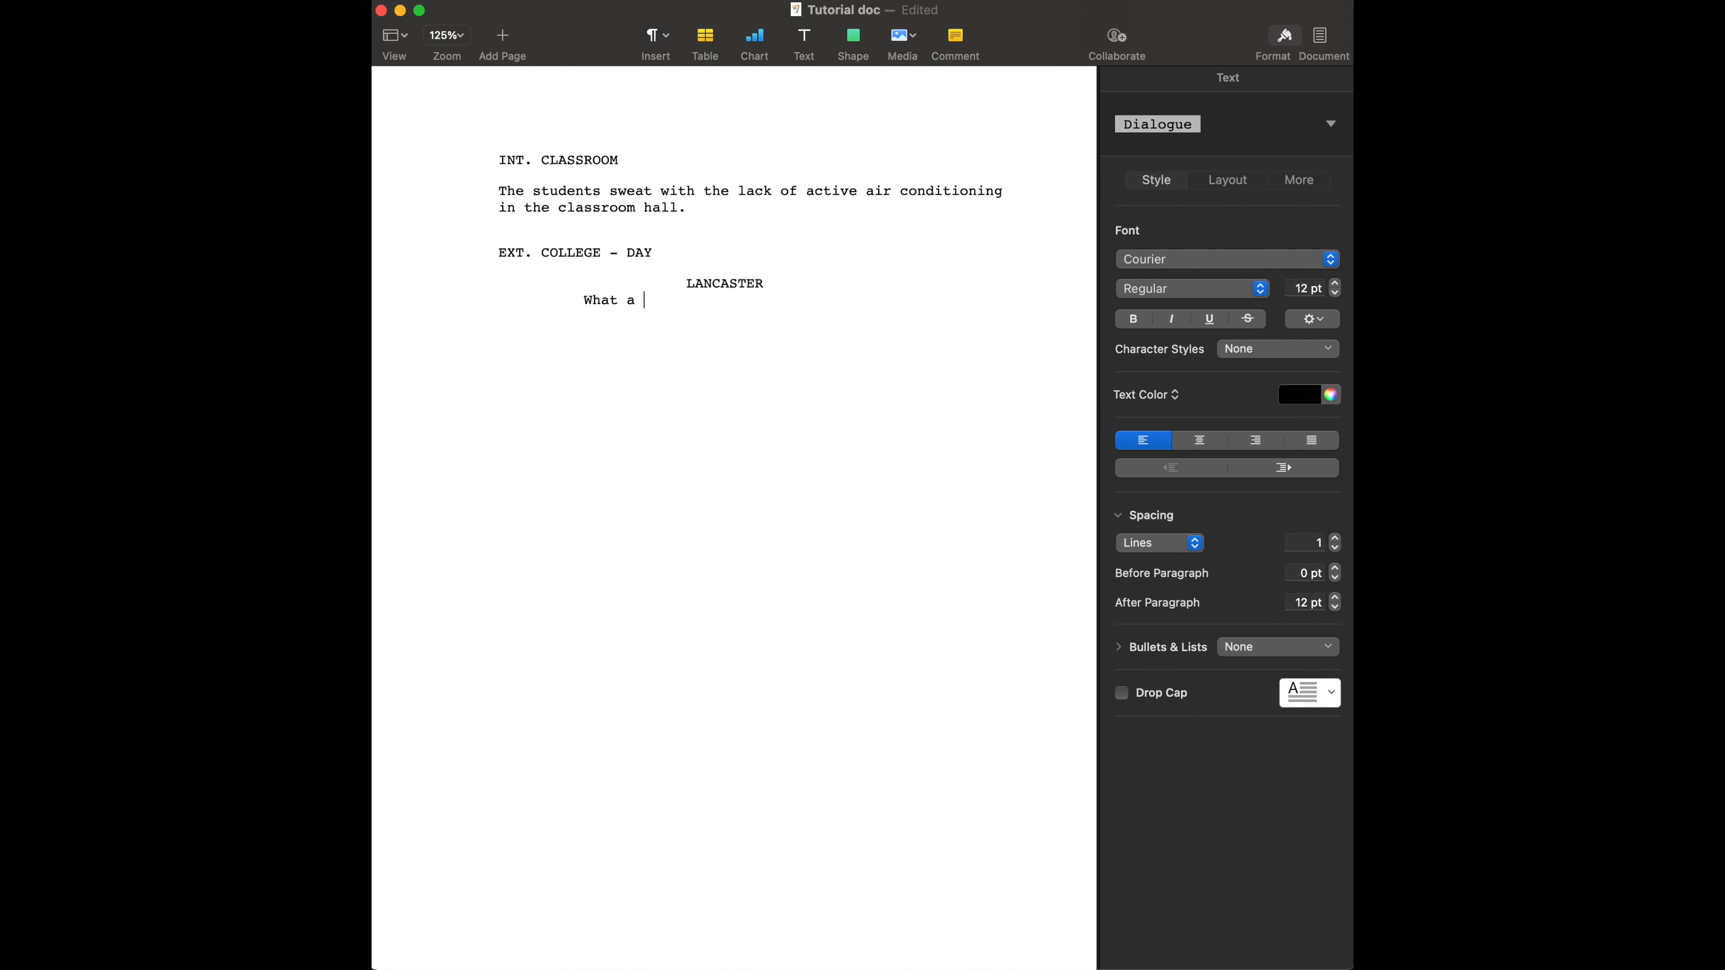
pyautogui.write('terrible schoo')
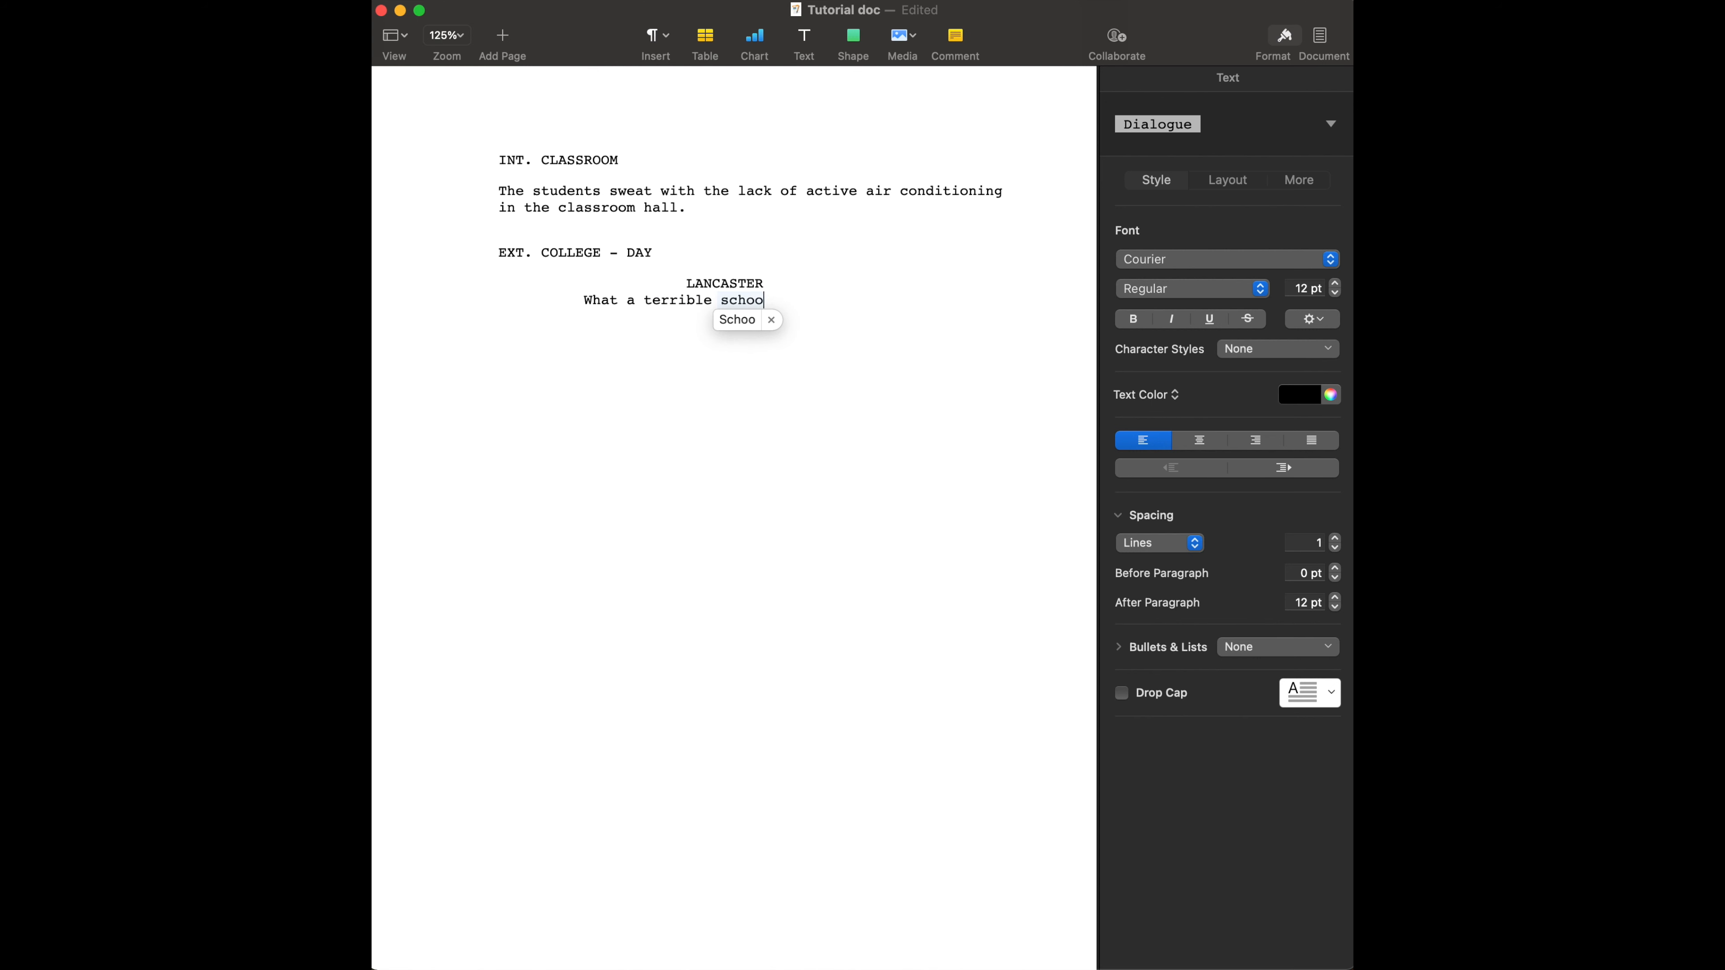
pyautogui.write('l')
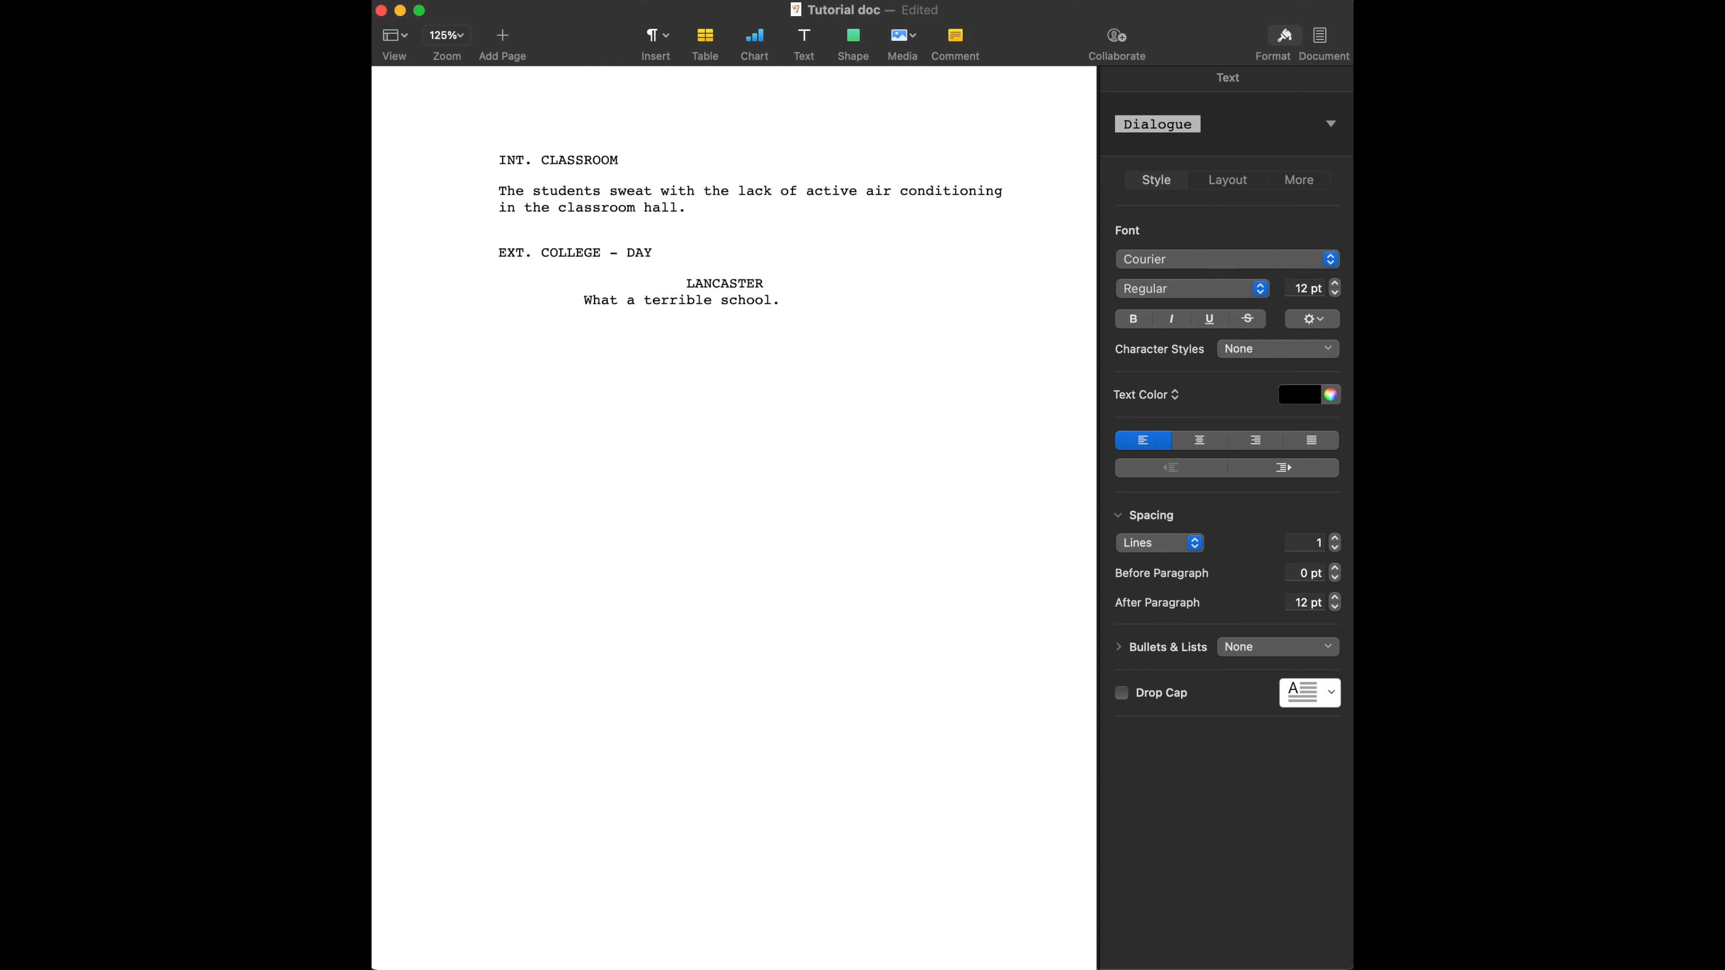
pyautogui.write(". Can't they get anything fixed")
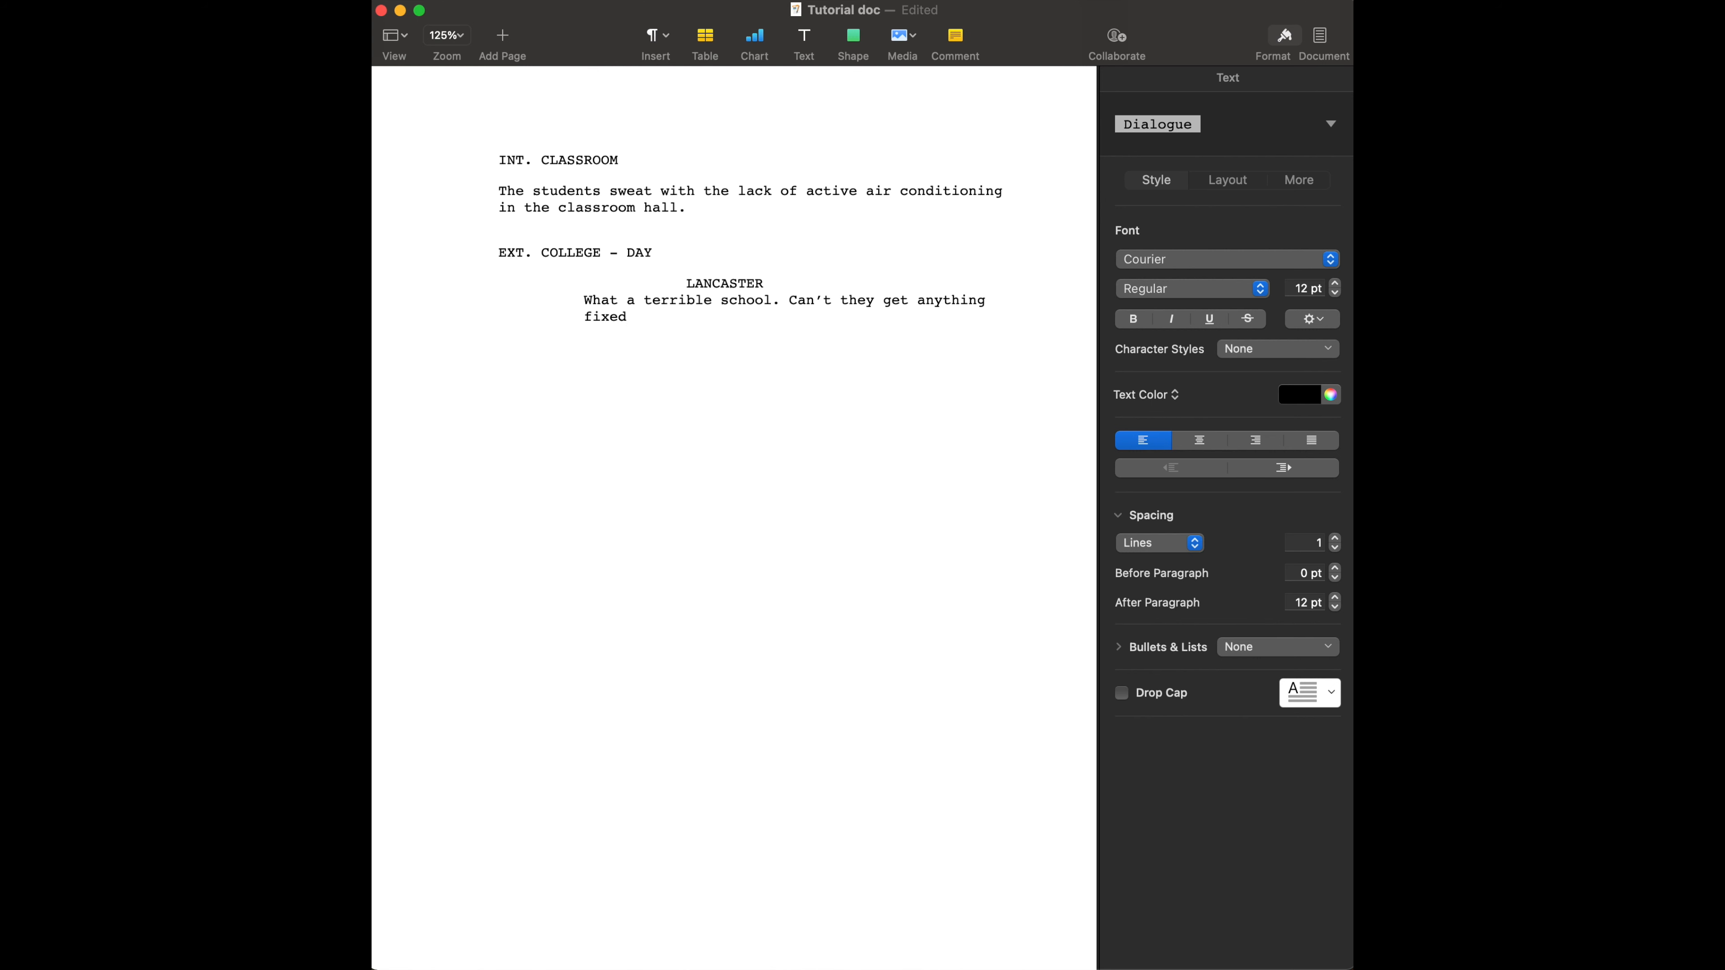
pyautogui.write(' quick?')
pyautogui.press('Return')
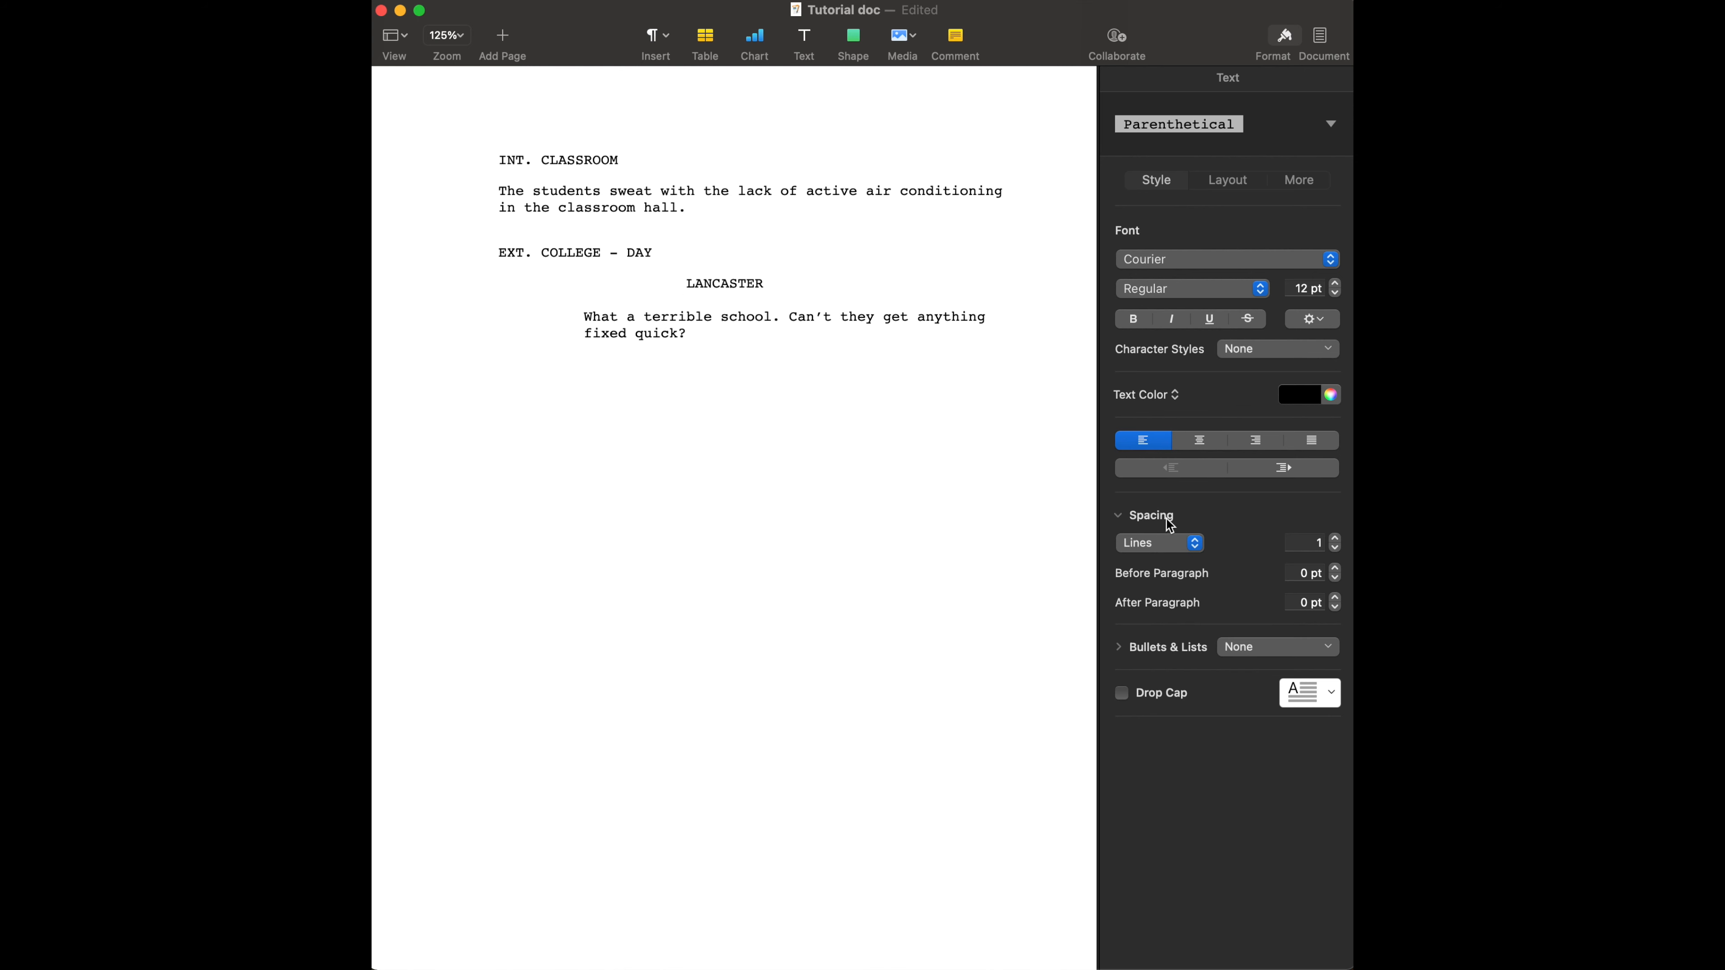
# Try the parenthetical "(angrily)" between the character name and the dialogue, and remove that line.
pyautogui.write('(angrily)')
pyautogui.press('BackSpace')
pyautogui.press('BackSpace')
pyautogui.press('BackSpace')
pyautogui.press('BackSpace')
pyautogui.press('BackSpace')
pyautogui.press('BackSpace')
pyautogui.press('BackSpace')
pyautogui.press('BackSpace')
pyautogui.press('BackSpace')
pyautogui.press('BackSpace')
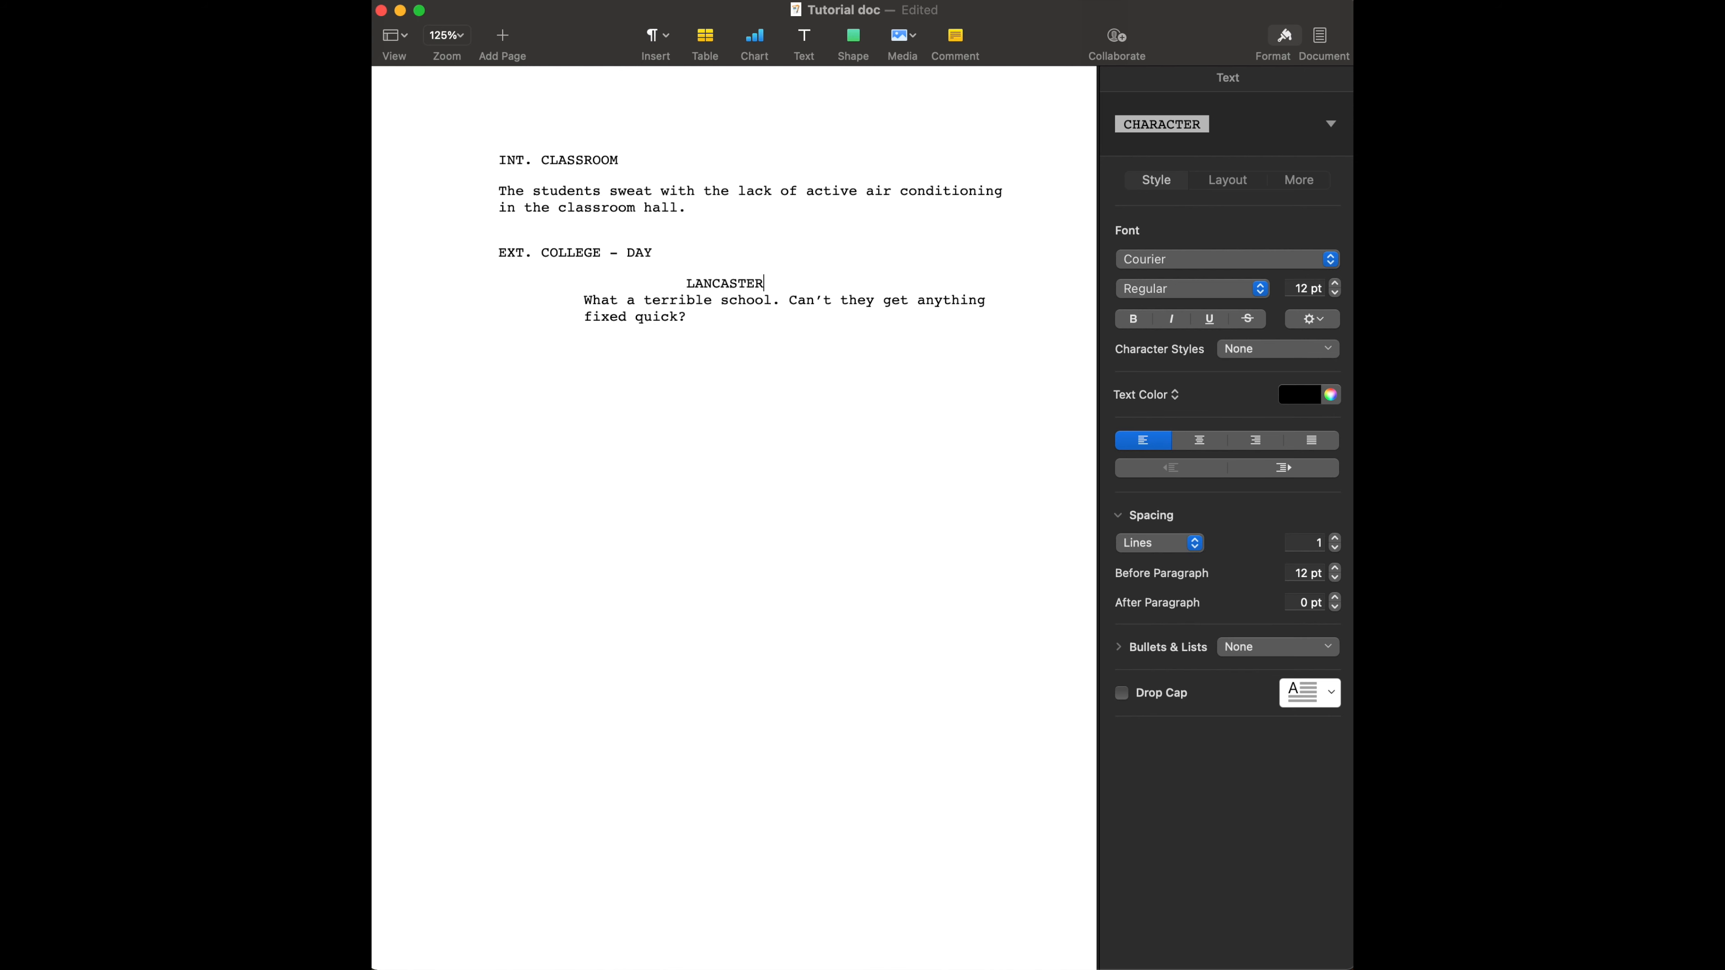
# Below the dialogue, write the action line "The students he's walking with march quickly ahead of him.".
pyautogui.click(500, 347)
pyautogui.write("The students he's walkig=")
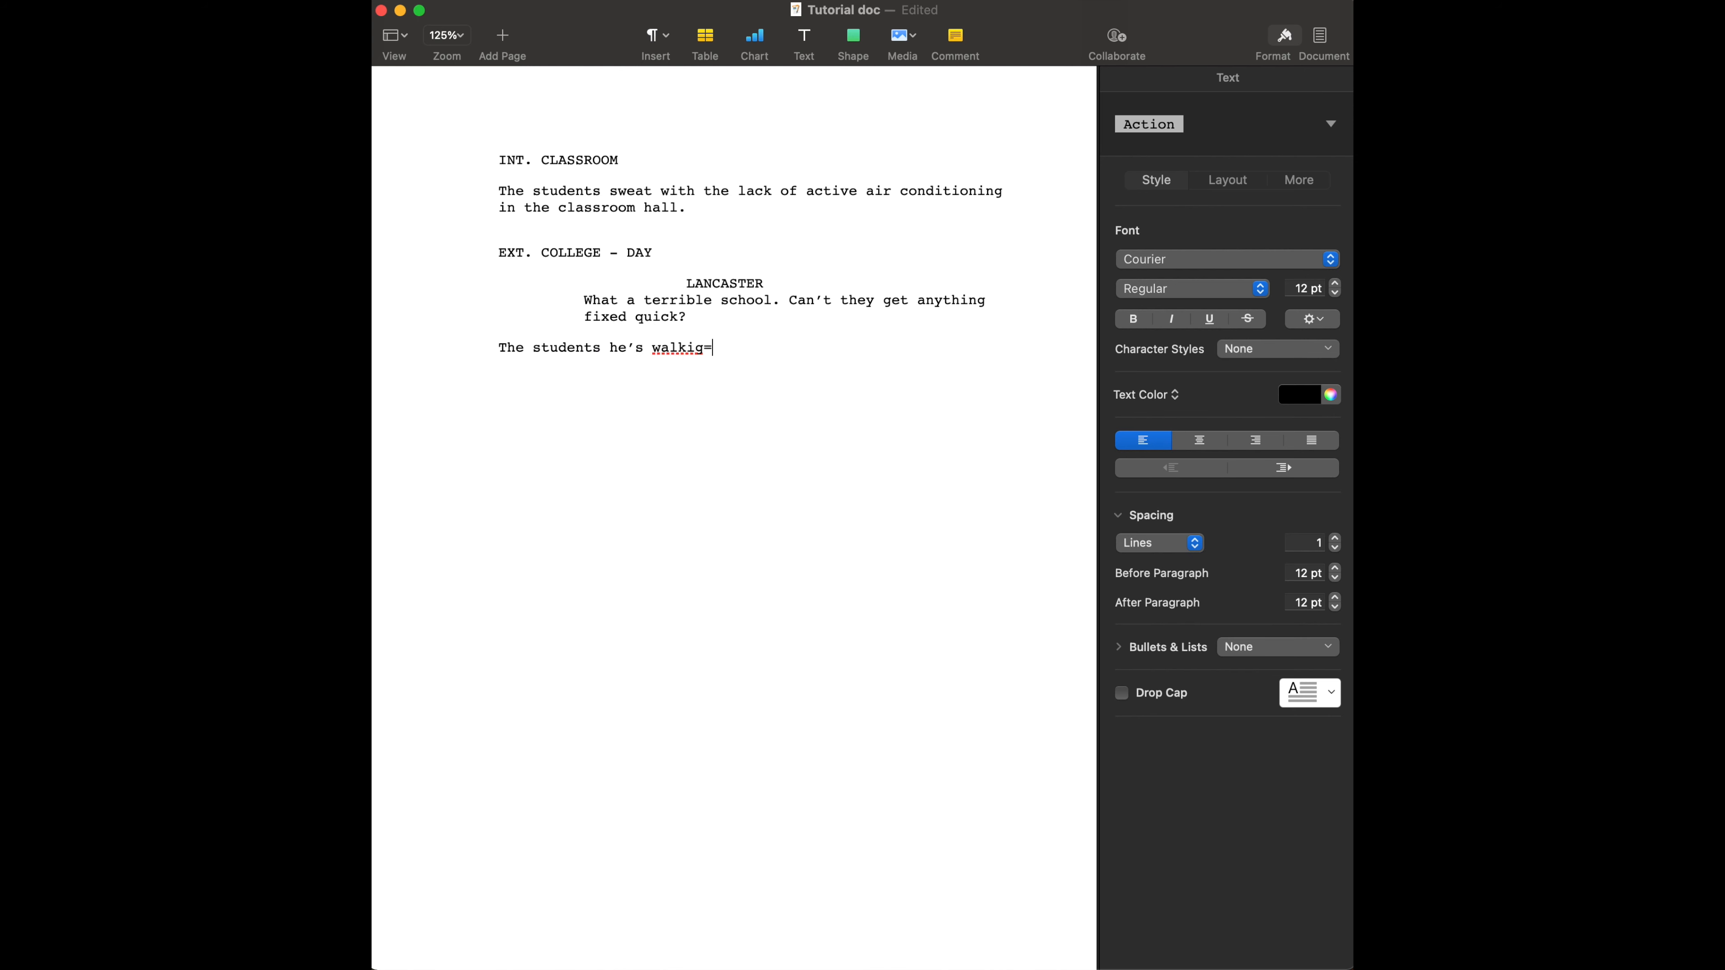
pyautogui.press('BackSpace')
pyautogui.press('BackSpace')
pyautogui.write('ng with march quickly ahead of him.')
pyautogui.press('Return')
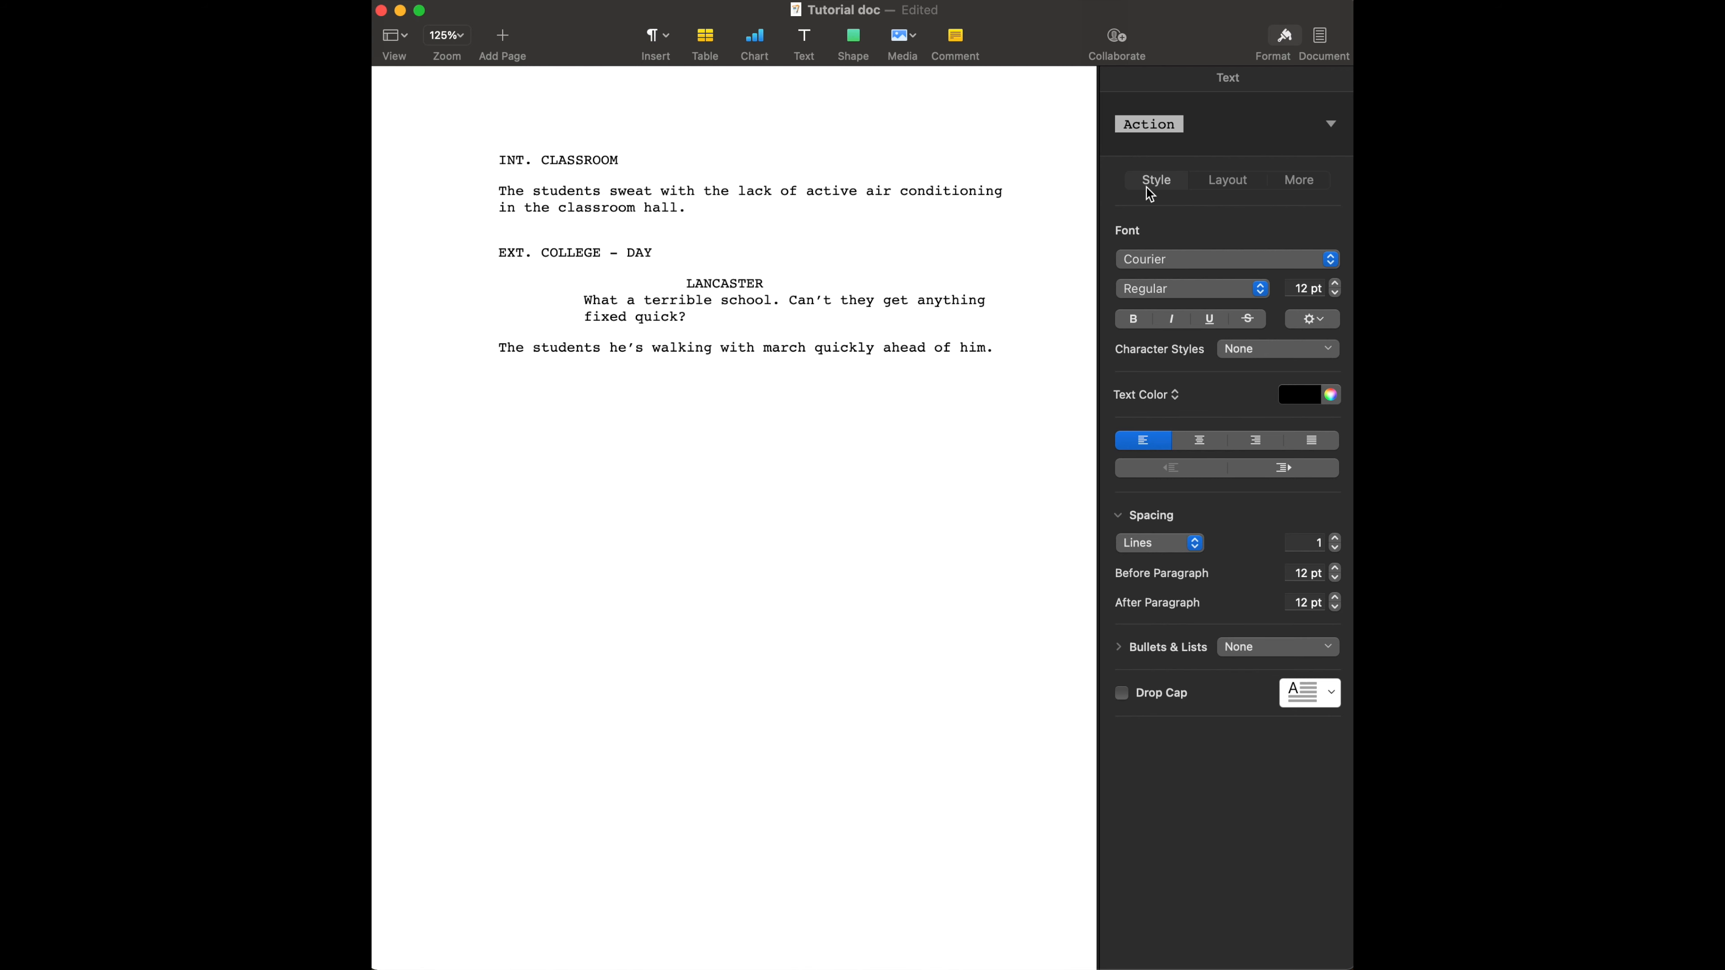
# Below the last action line, add "FADE OUT:" in the Transition style.
pyautogui.click(1145, 132)
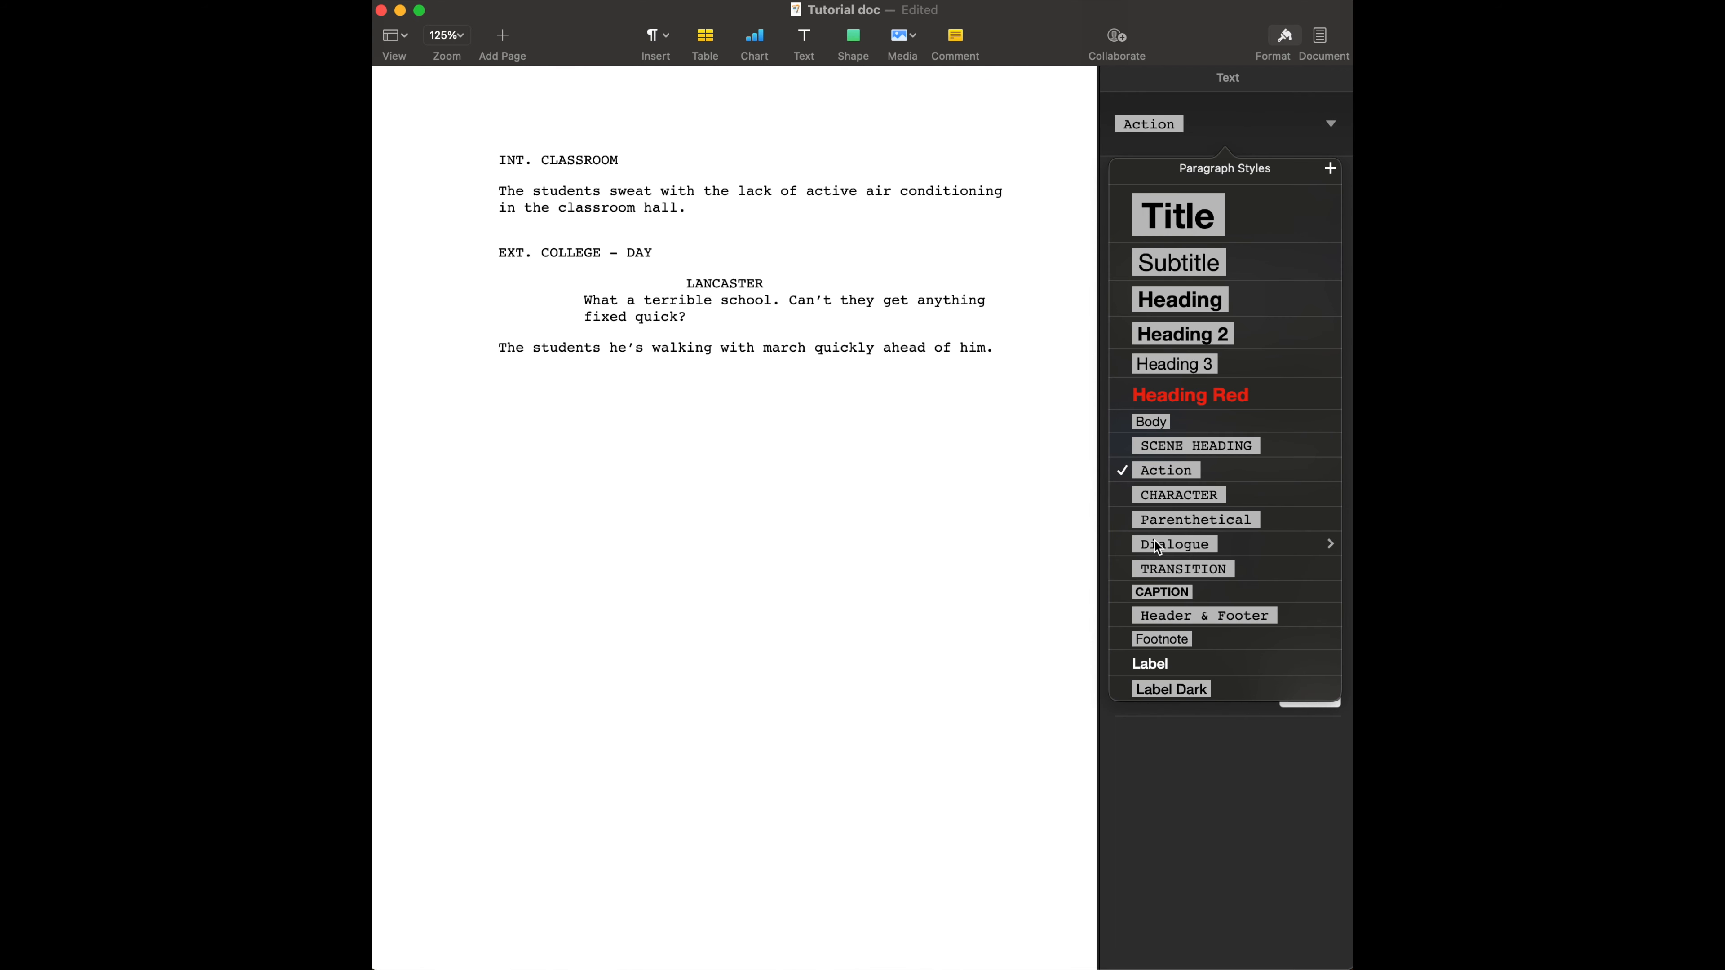
pyautogui.click(1160, 570)
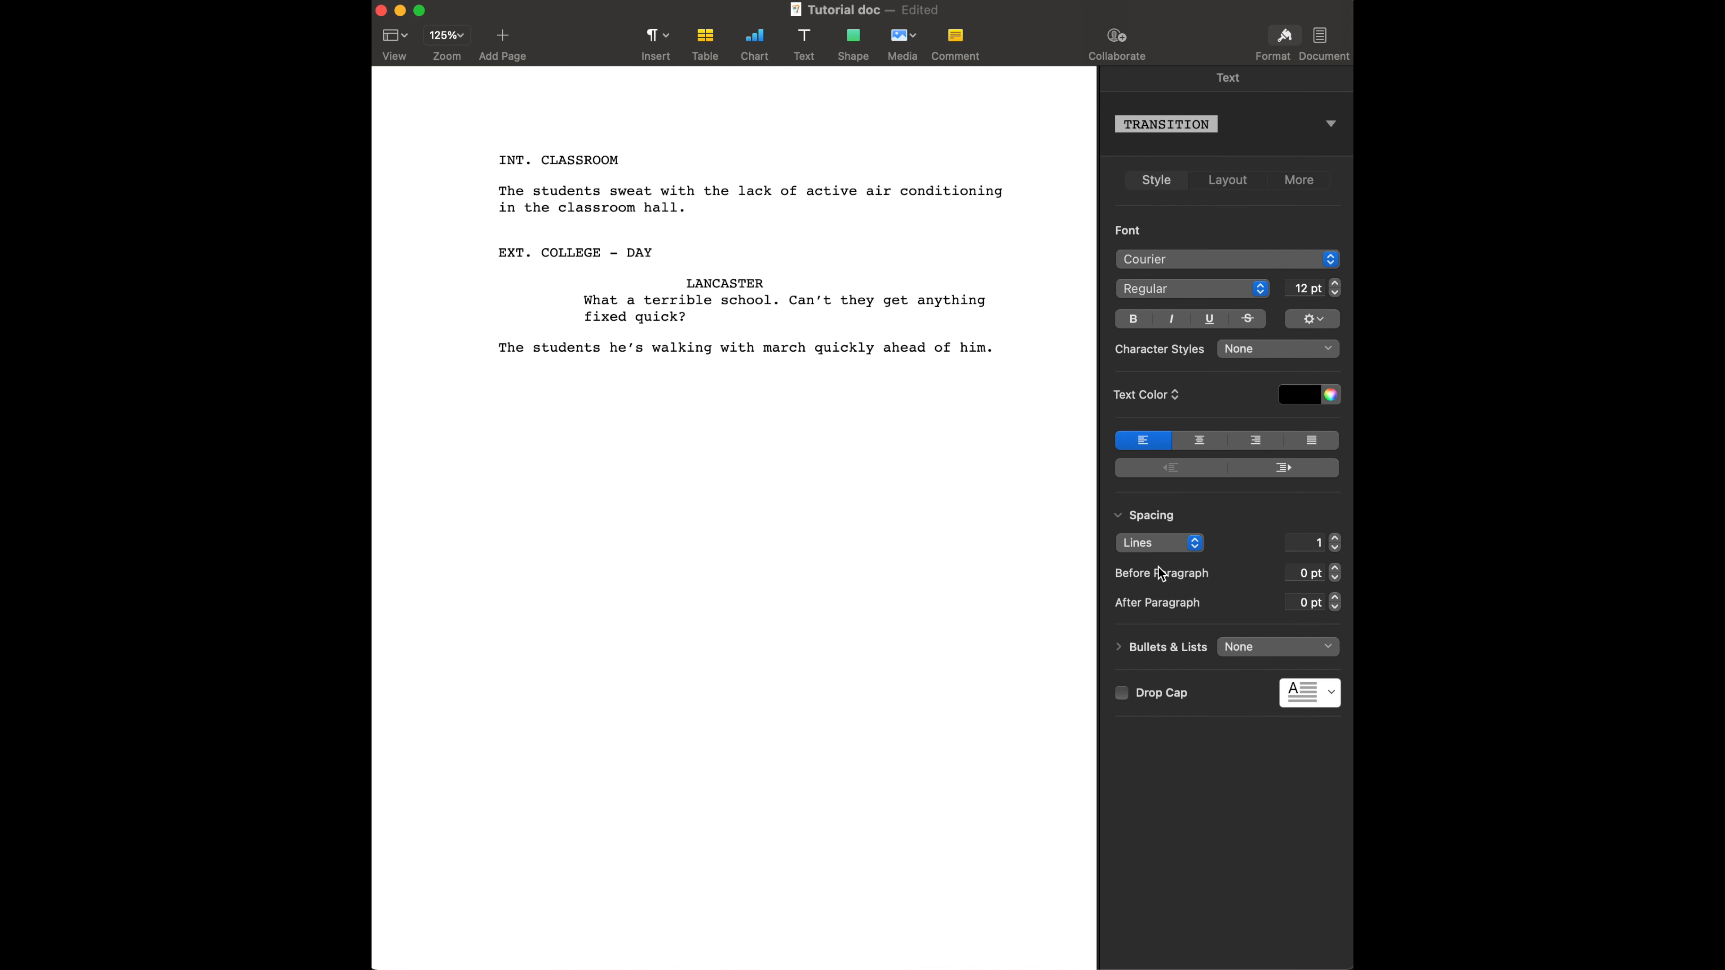
pyautogui.write('FADE OUT:')
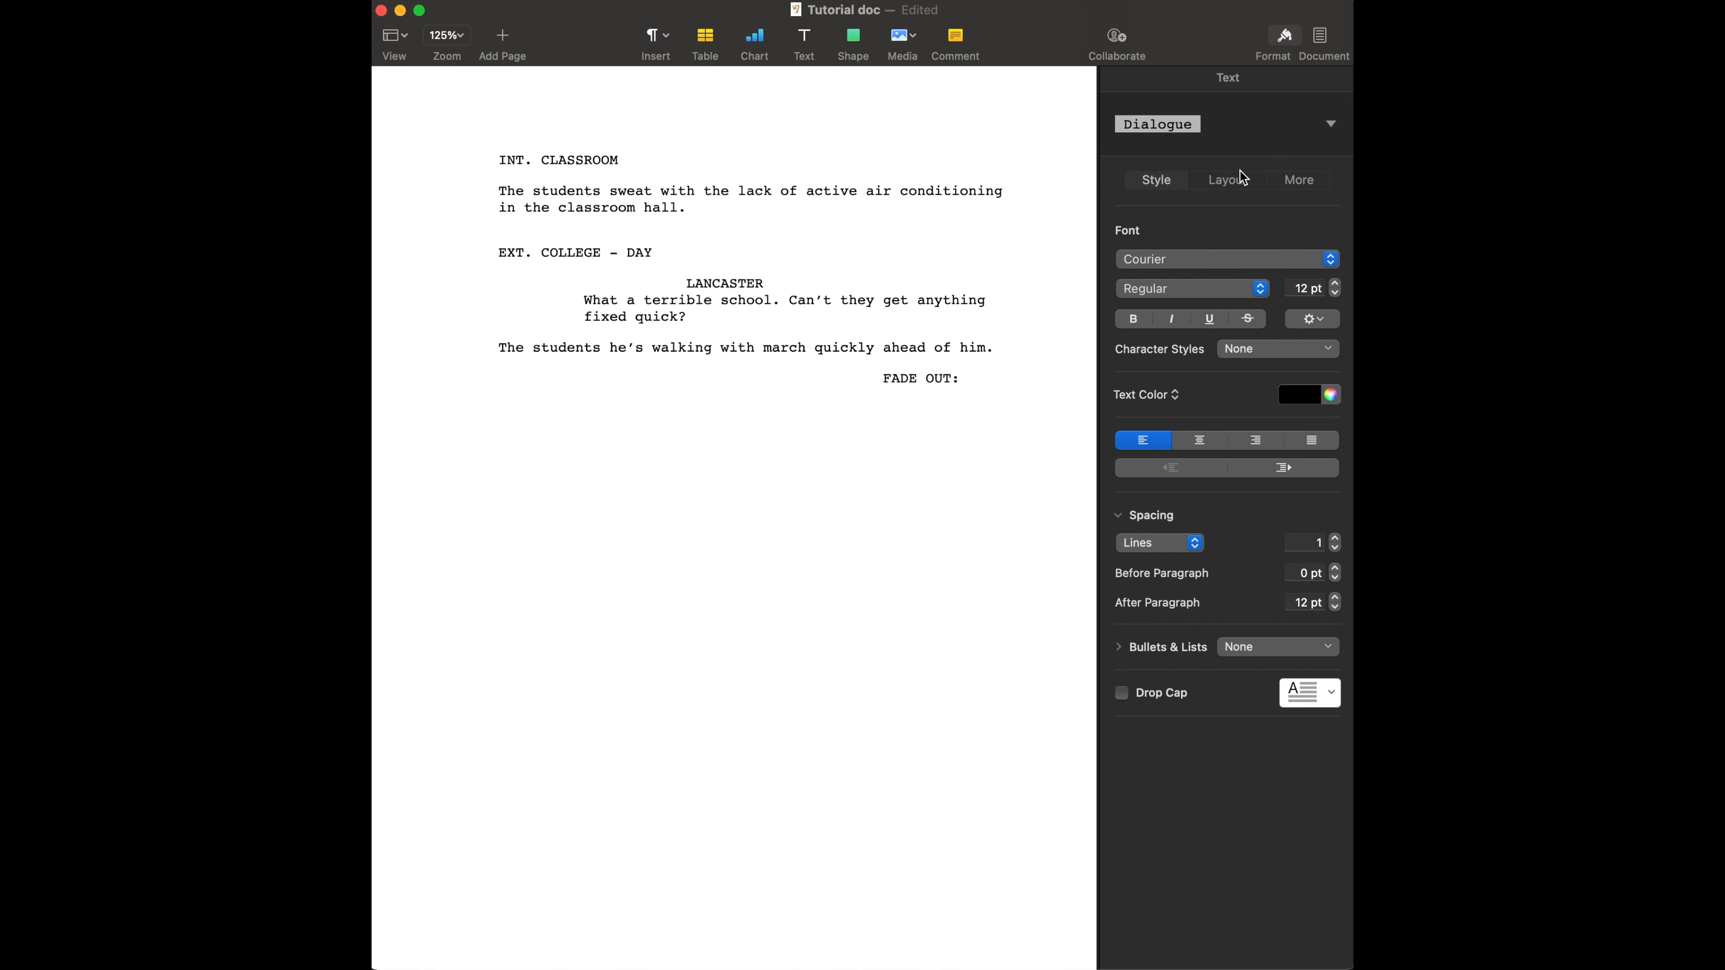
# Set the dialogue paragraph's right indent to 1 in and update the Dialogue style with it.
pyautogui.click(1232, 181)
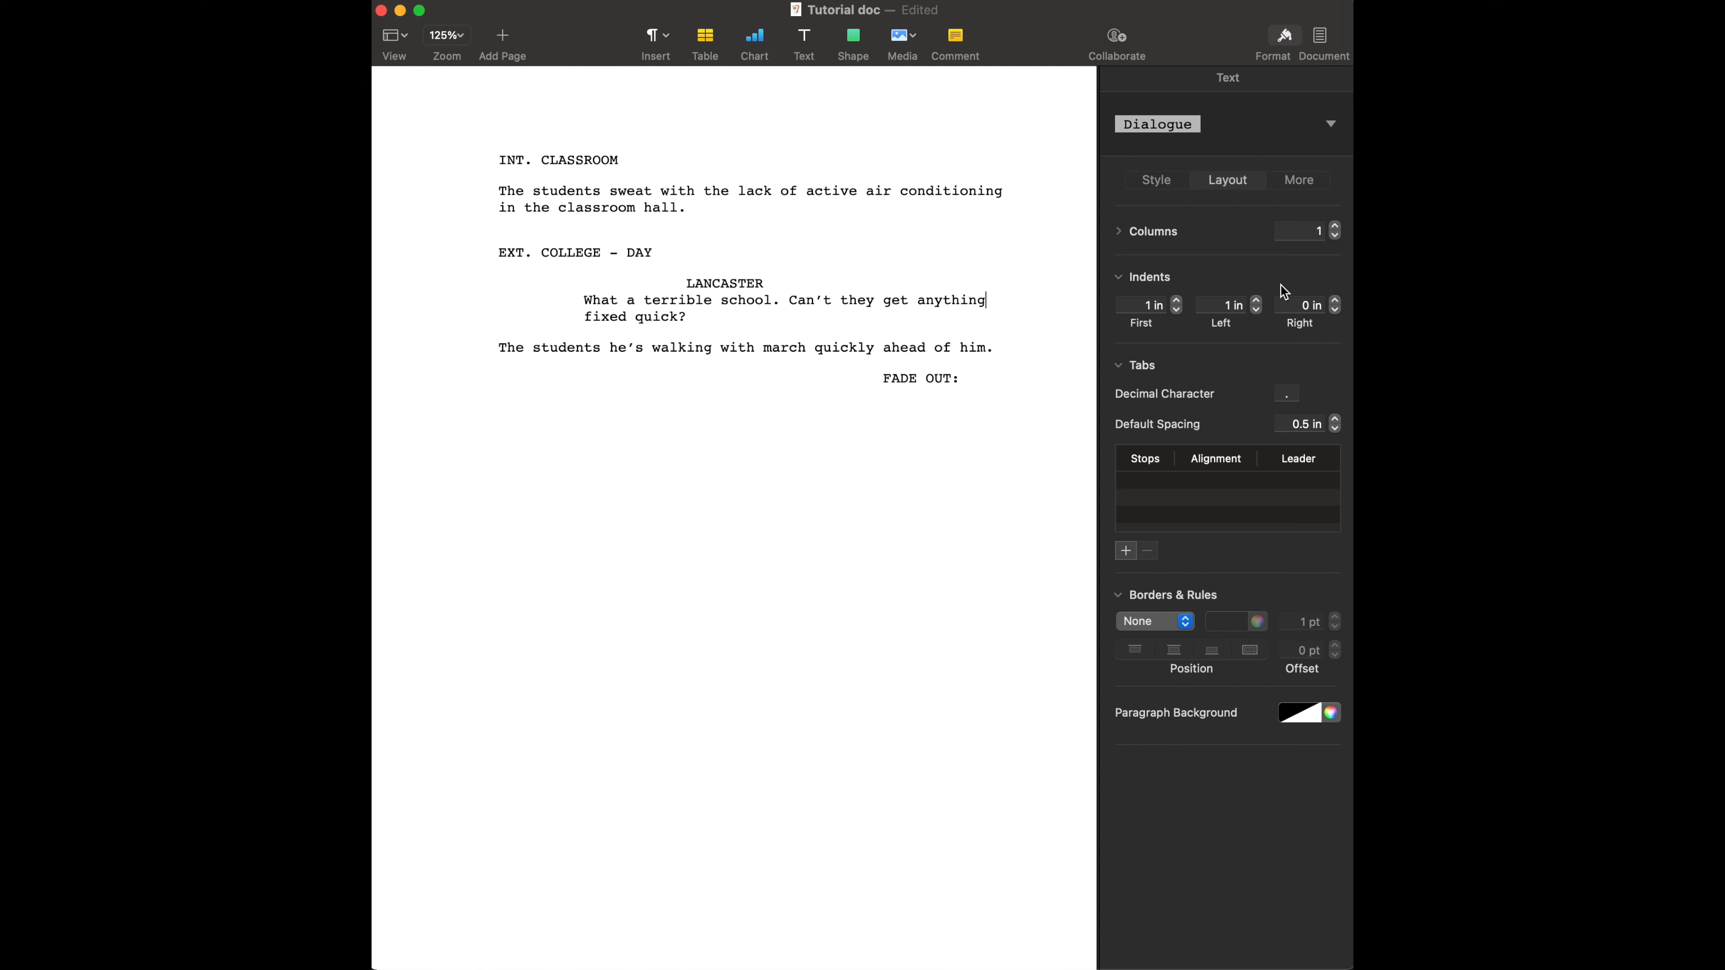
pyautogui.click(1309, 306)
pyautogui.write('1')
pyautogui.click(989, 303)
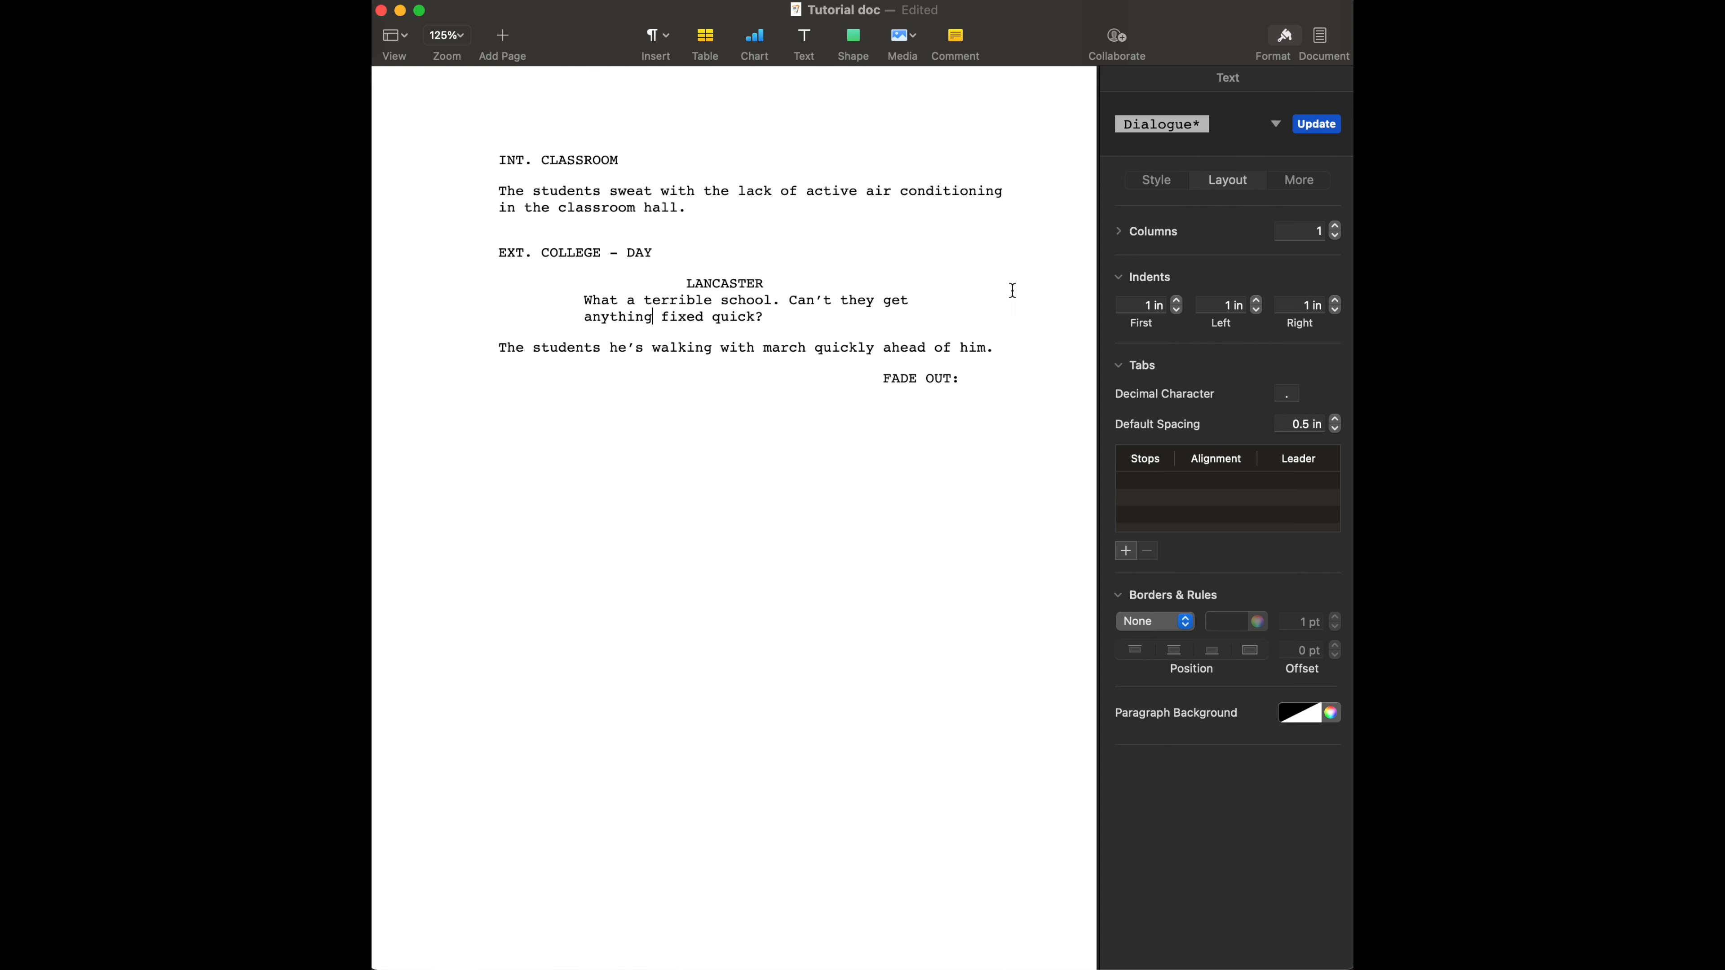
pyautogui.click(1314, 125)
# Delete all the sample scene text and save the blank document as a custom template named "Film script".
pyautogui.press('cmd+a')
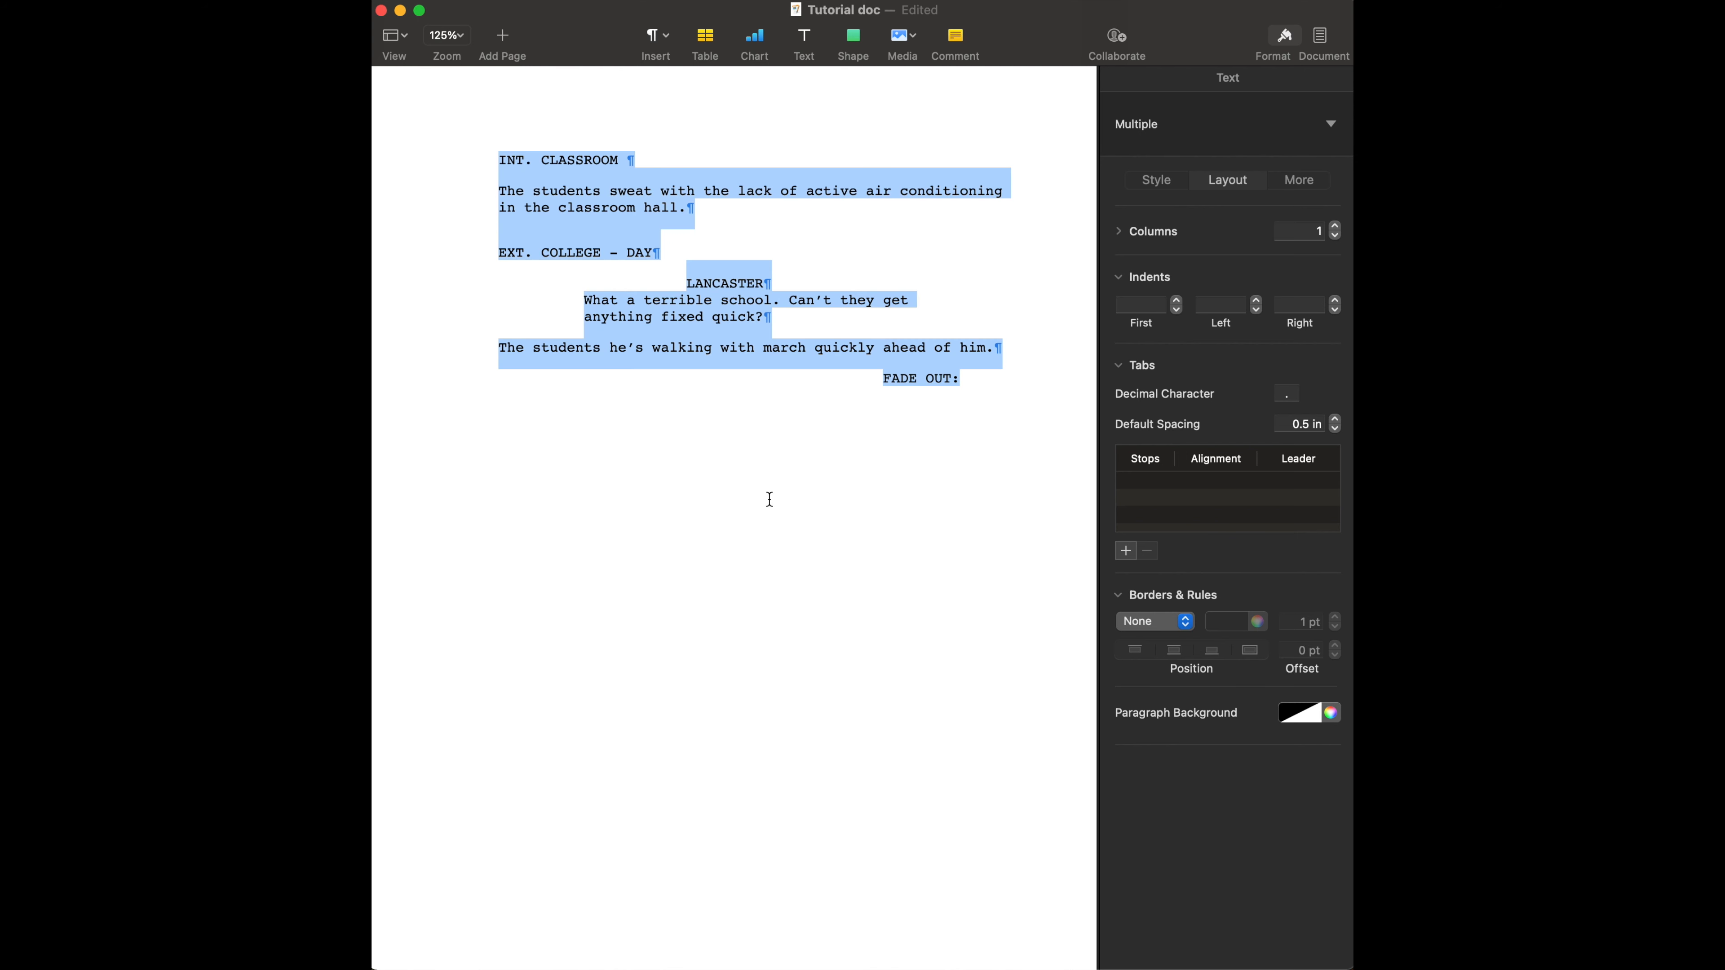
pyautogui.press('BackSpace')
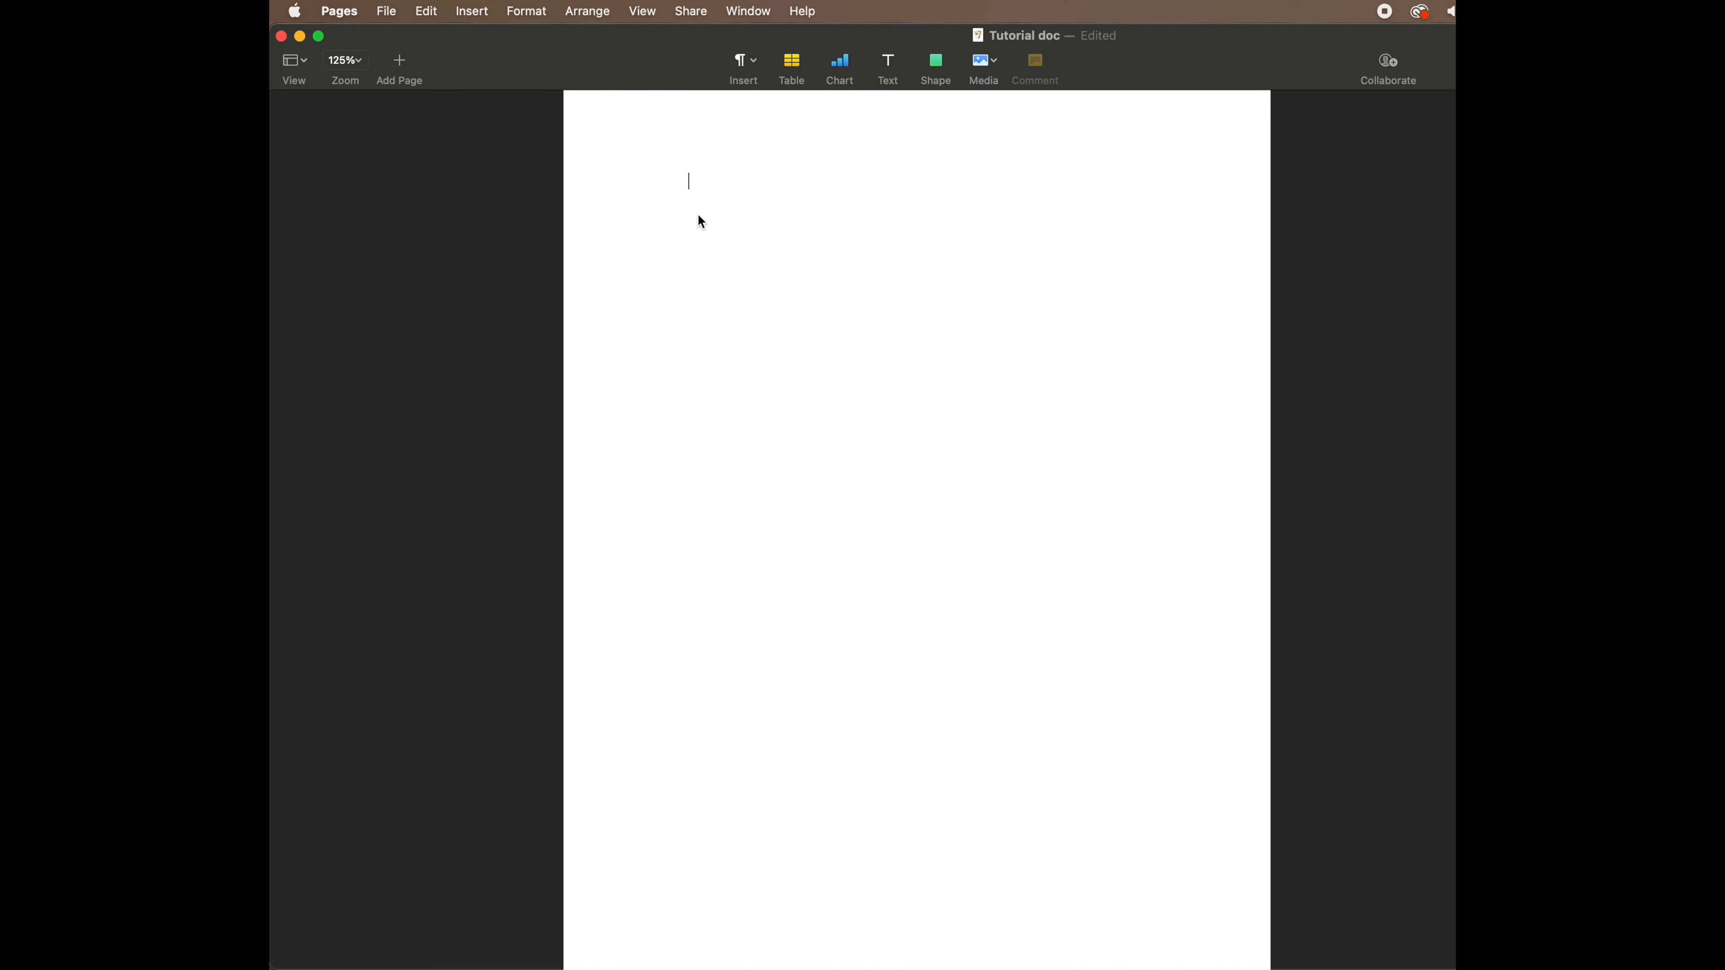
pyautogui.click(396, 10)
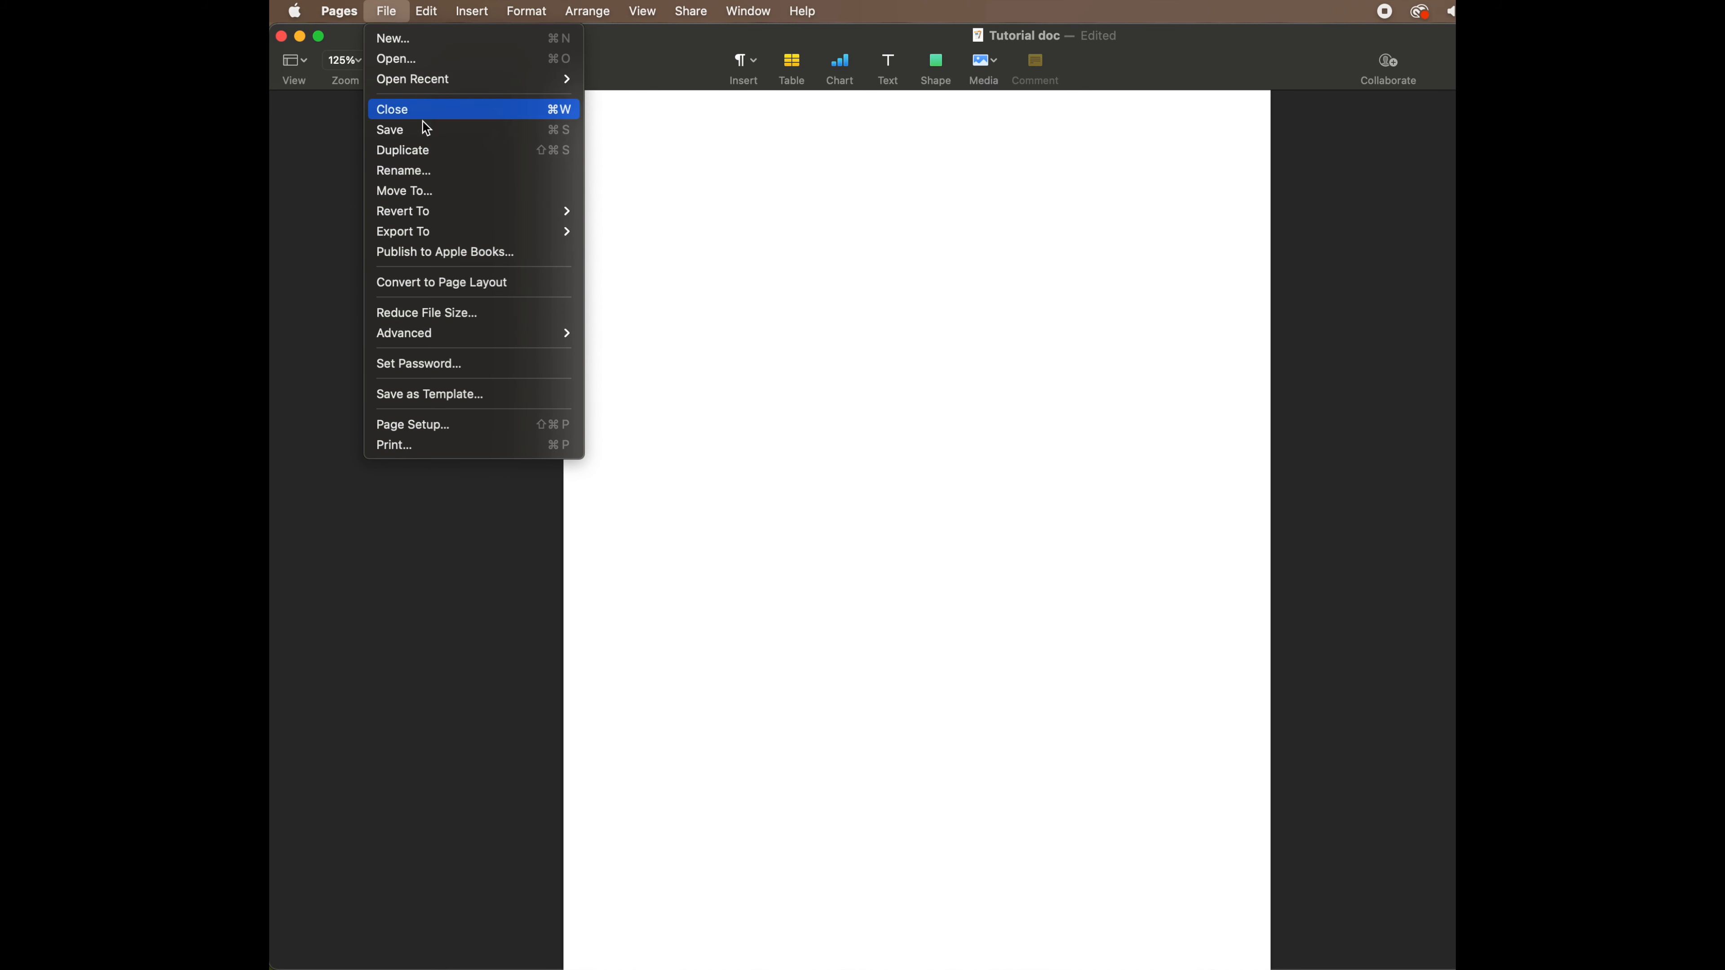
pyautogui.click(512, 393)
pyautogui.click(988, 543)
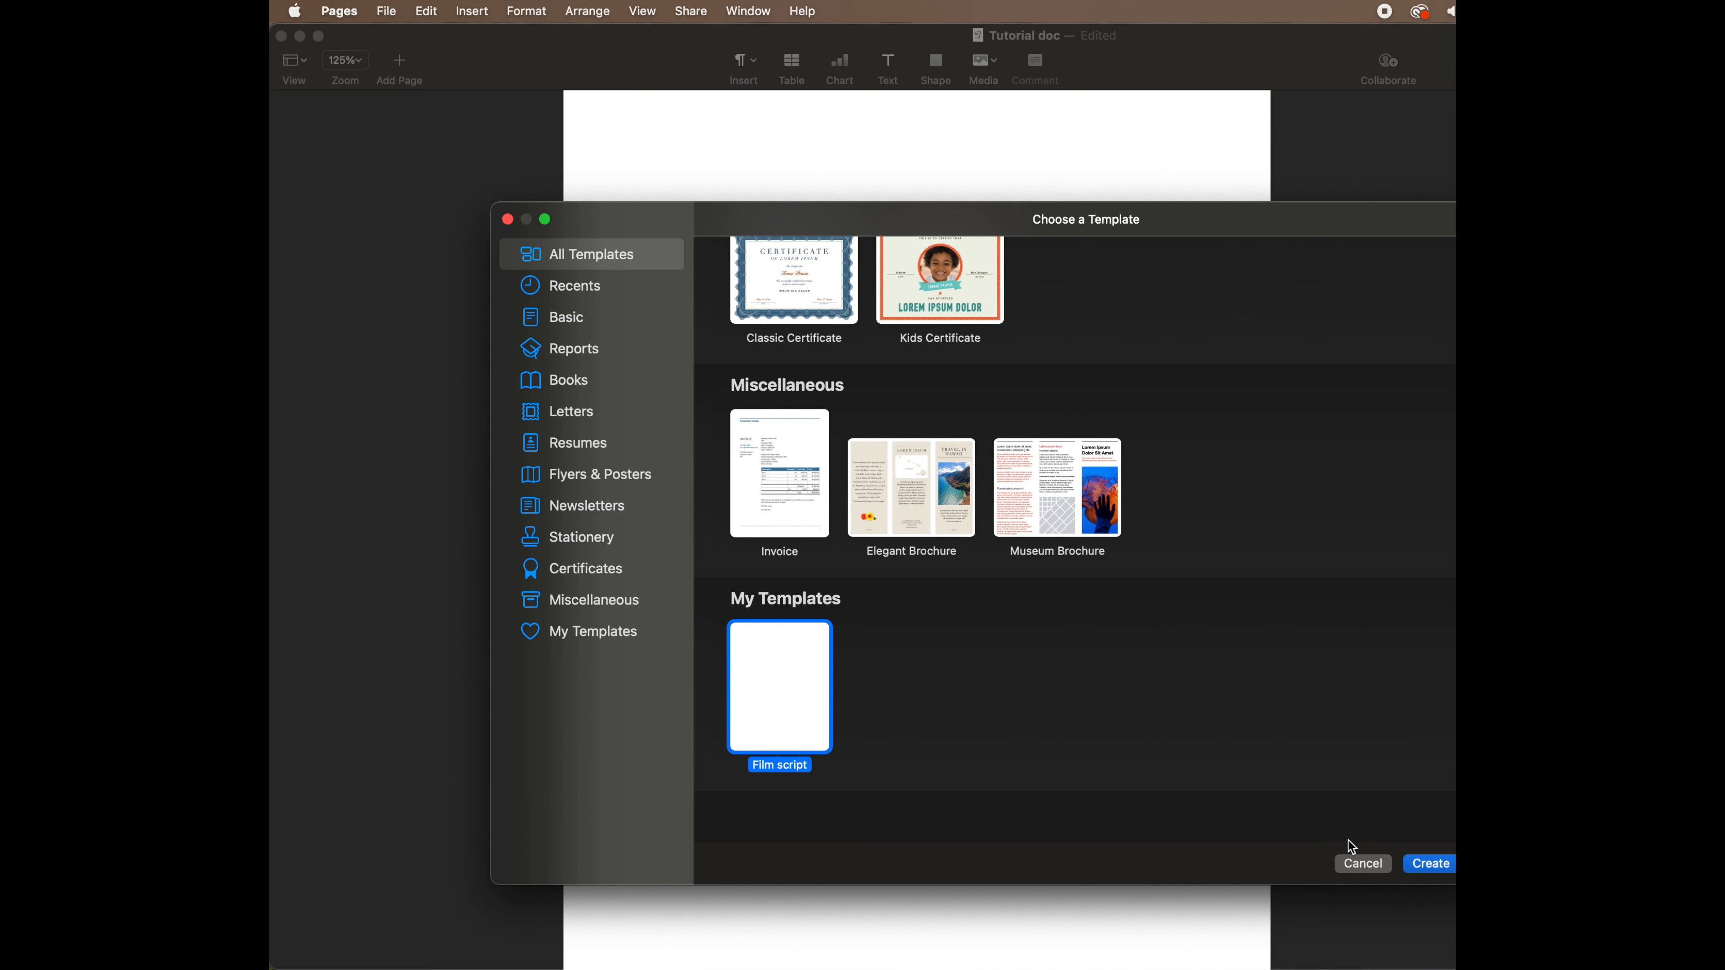
pyautogui.click(1363, 864)
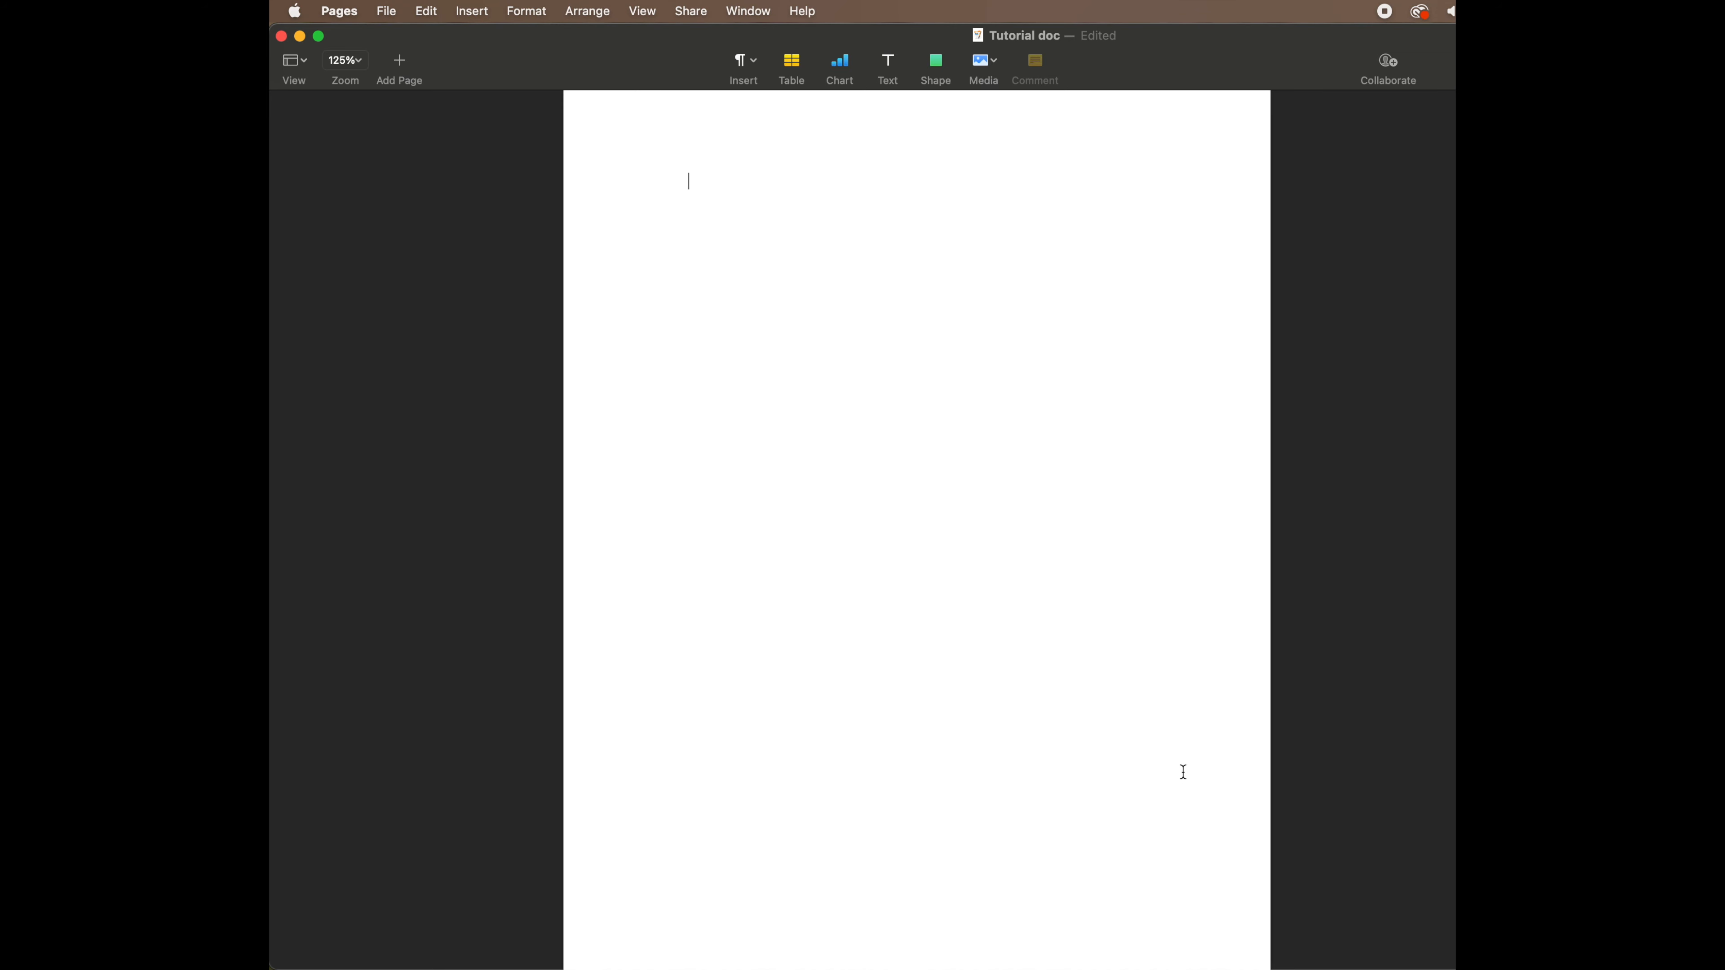
# Write the note "If there is anything that is incorrect. Please feel free to let me know down in the comments. Thank you very much and I'".
pyautogui.write("If there is anything that is incorrect. Please feel free to let me know down in the comments. Thank you very much and I'")
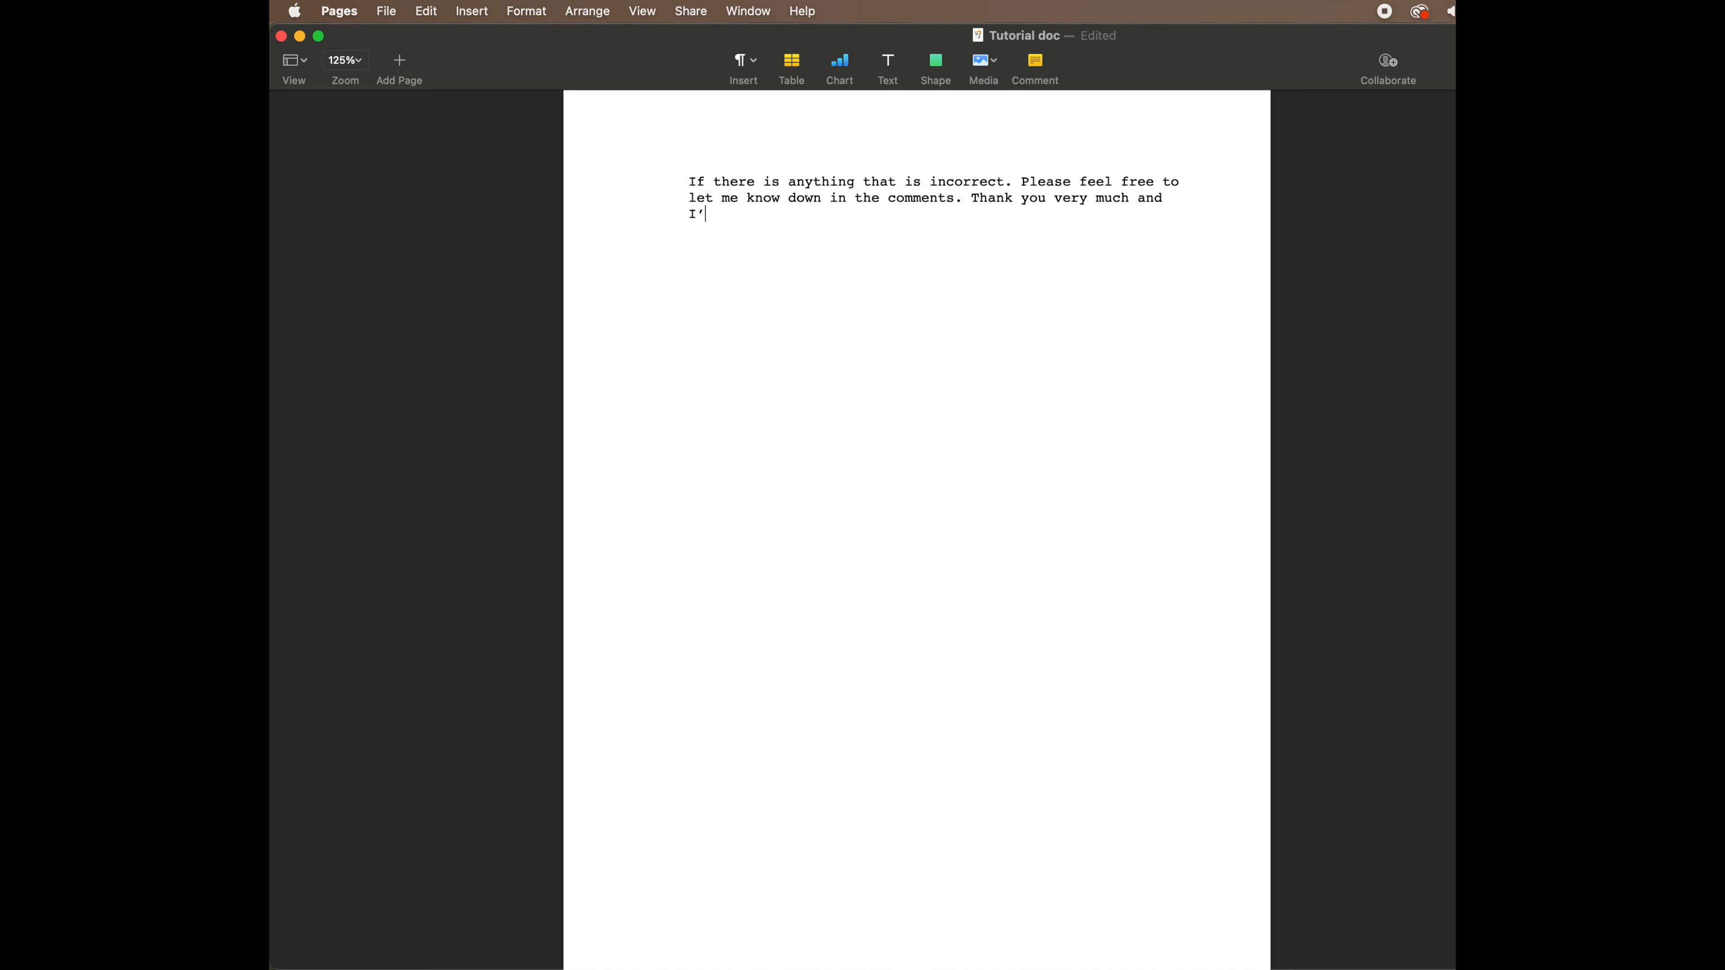